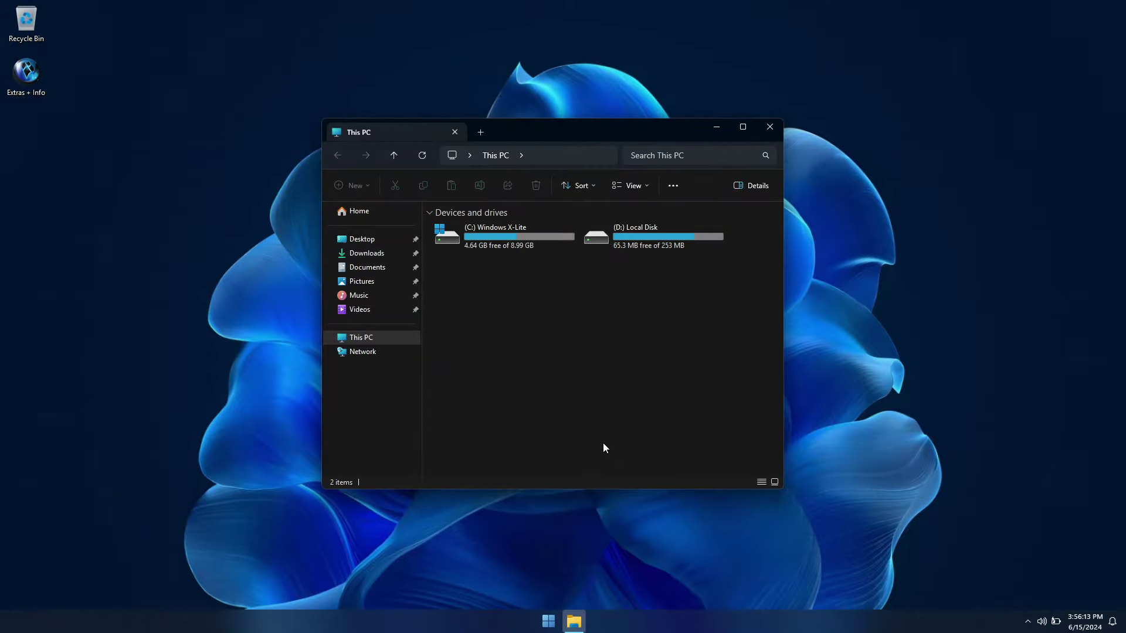
Step: Open the properties of the (C:) Windows X-Lite drive and move the dialog aside
right_click(514, 244)
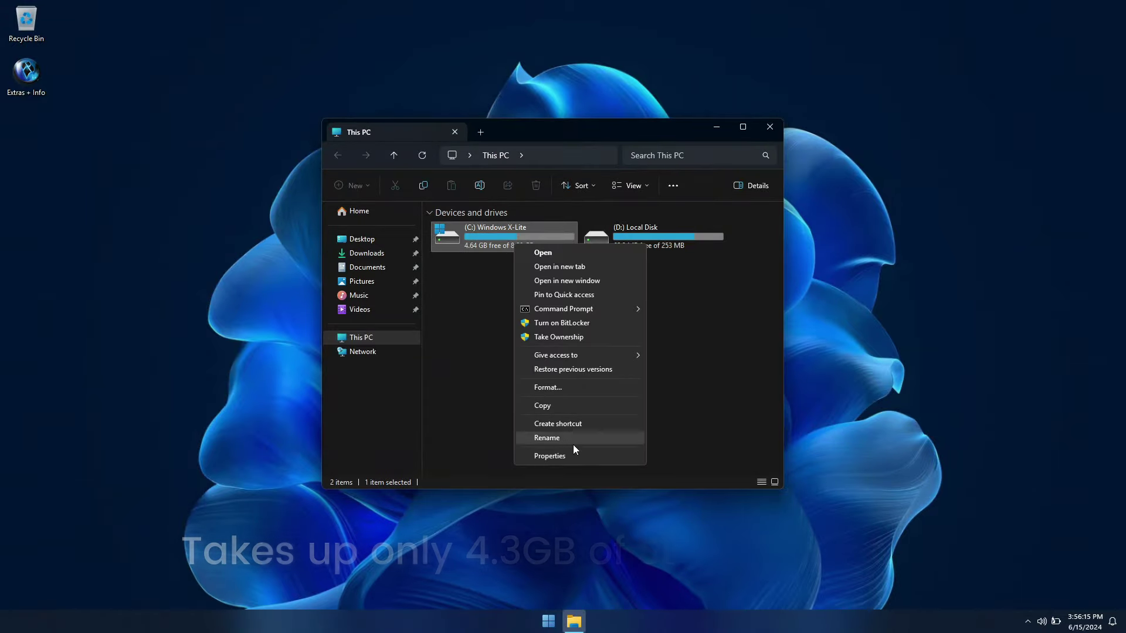
click(593, 457)
drag(660, 254, 238, 202)
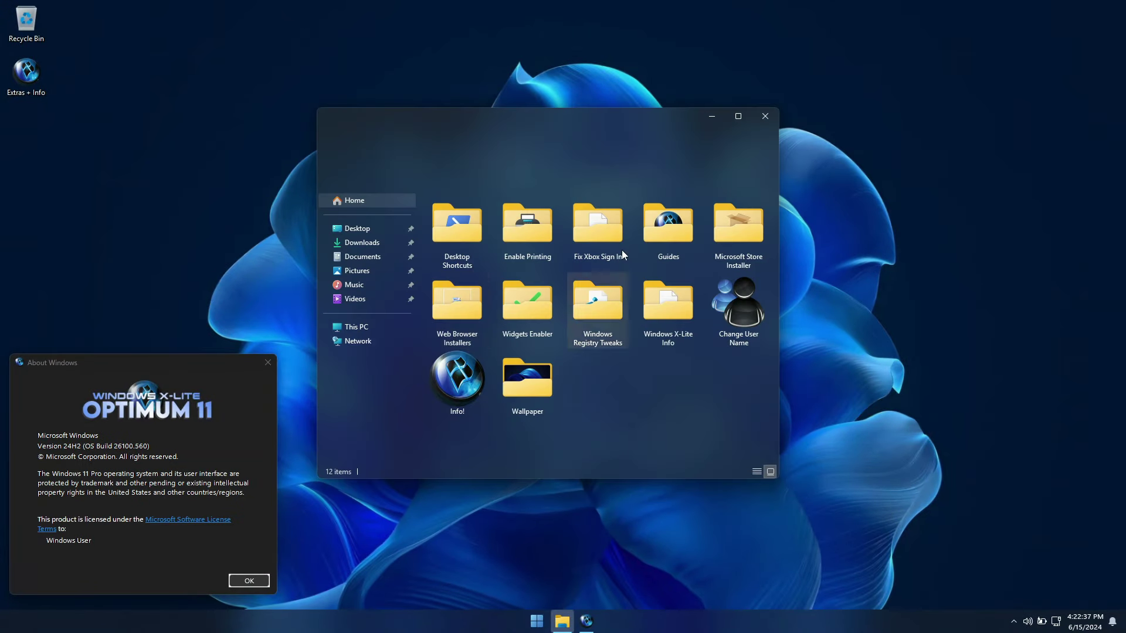
Step: Reposition the extras window and look inside the Desktop Shortcuts, Enable Printing and Fix Xbox Sign In folders
drag(623, 118, 458, 48)
double_click(295, 169)
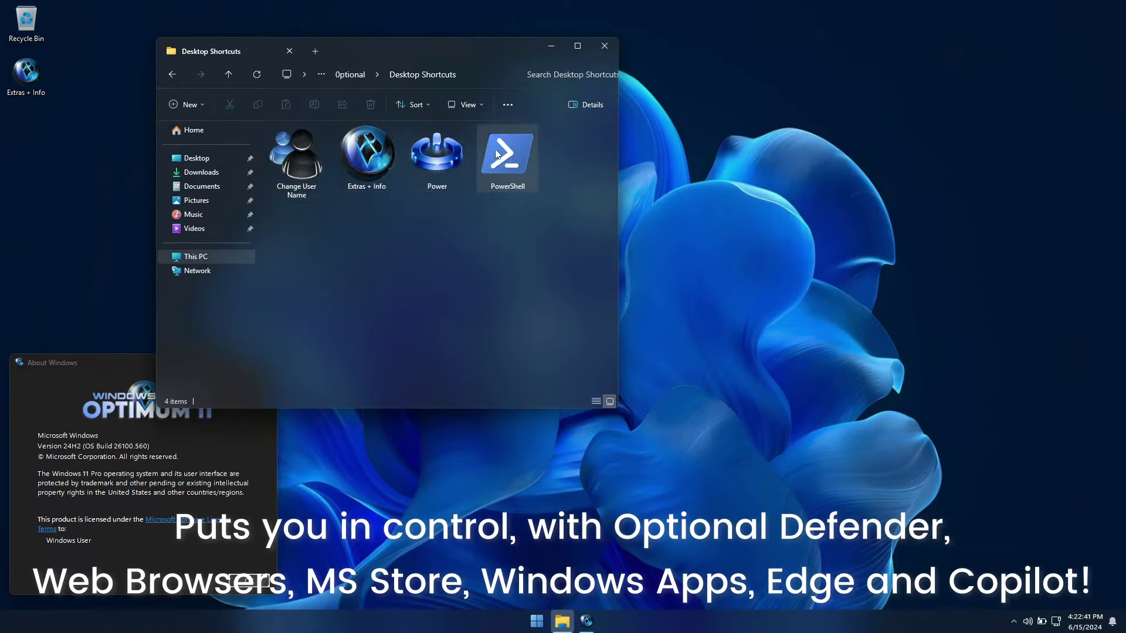
click(228, 75)
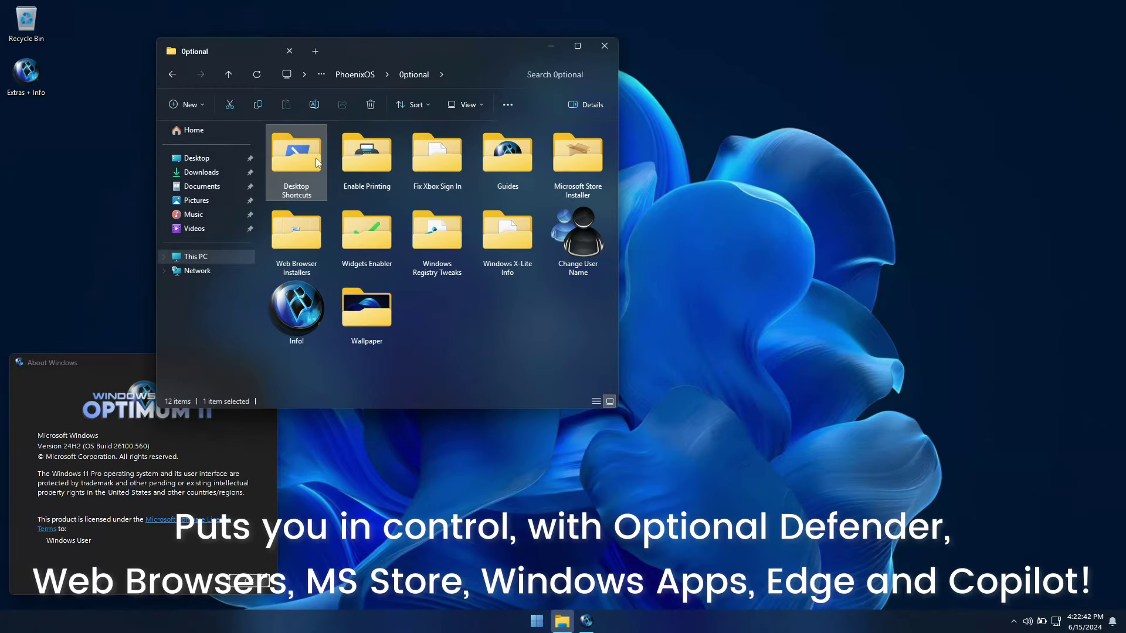
double_click(390, 158)
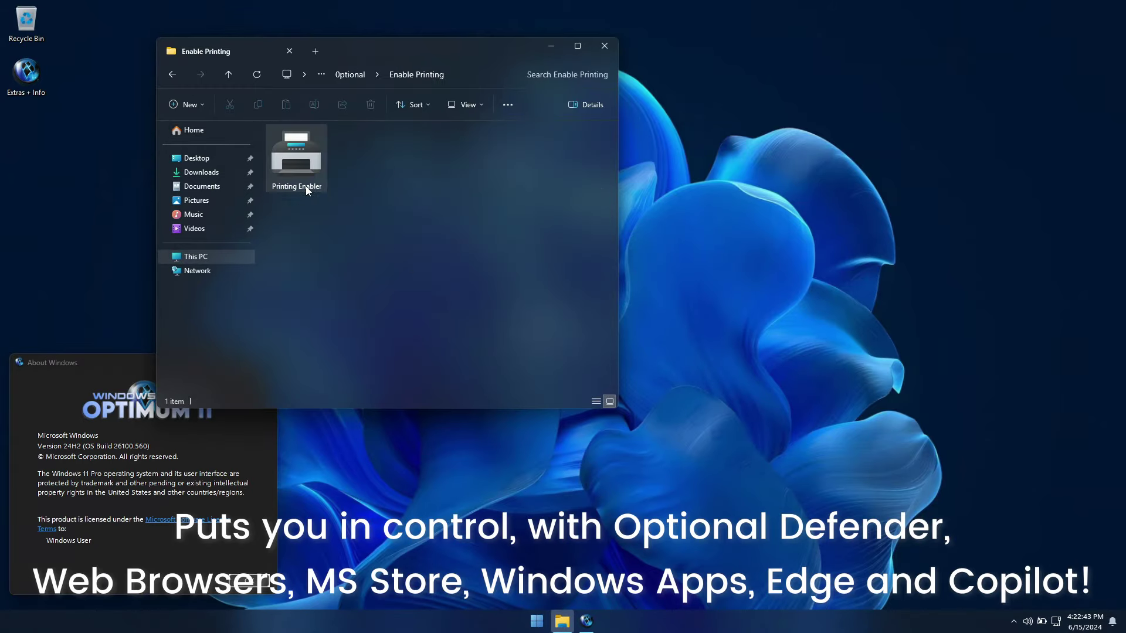
click(228, 75)
double_click(446, 159)
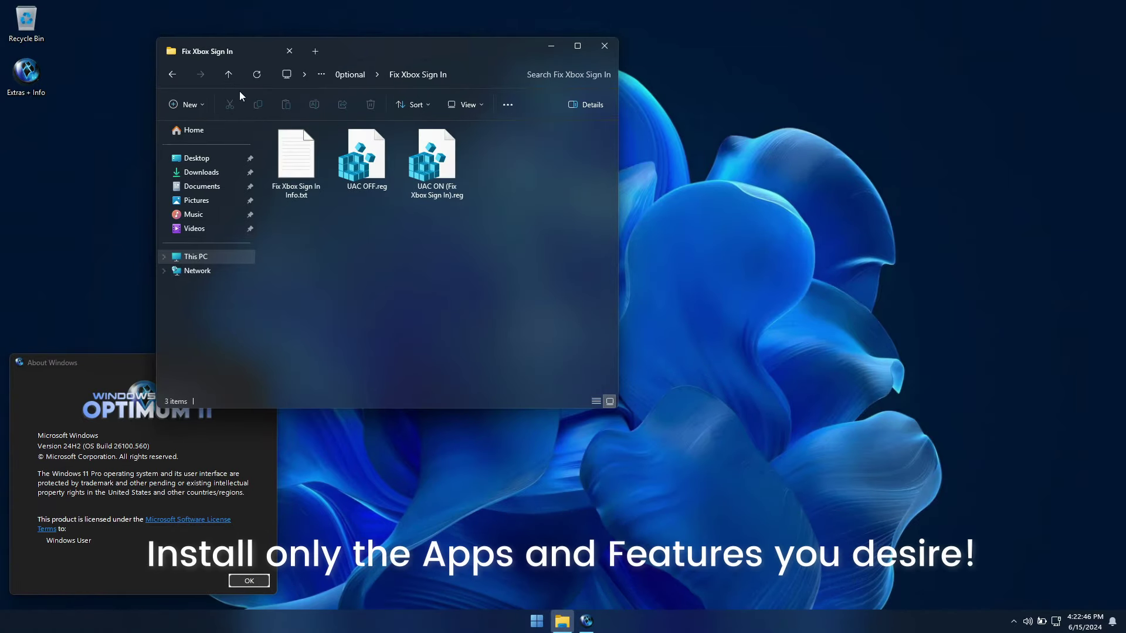
Step: Return to the parent folder, open the Guides folder and launch the Our Guides web page
click(228, 74)
double_click(505, 154)
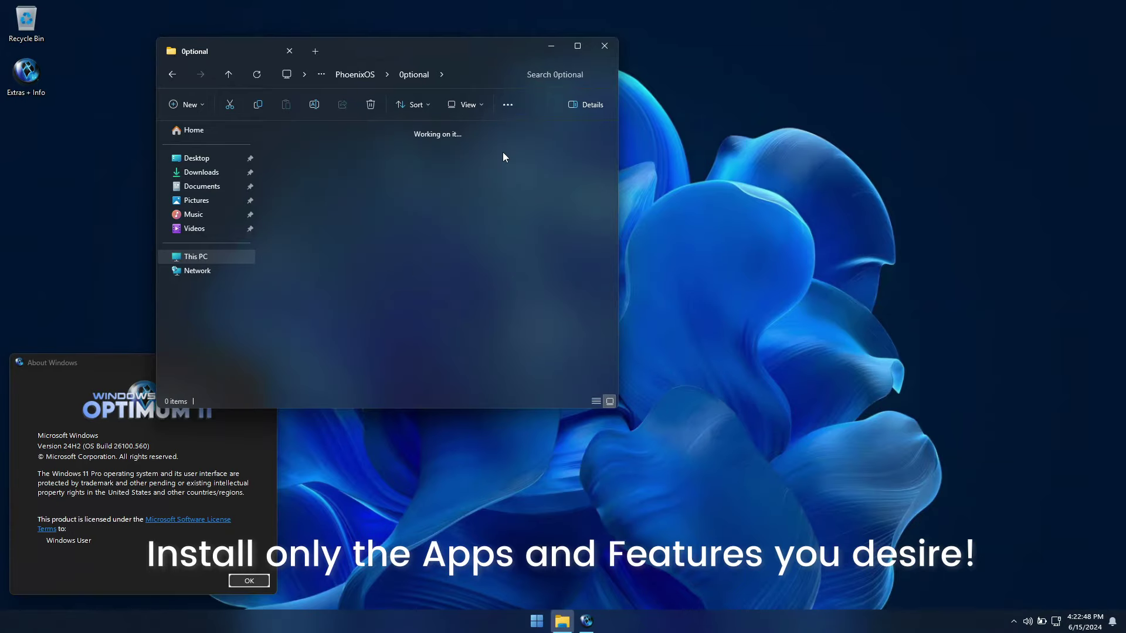
double_click(309, 158)
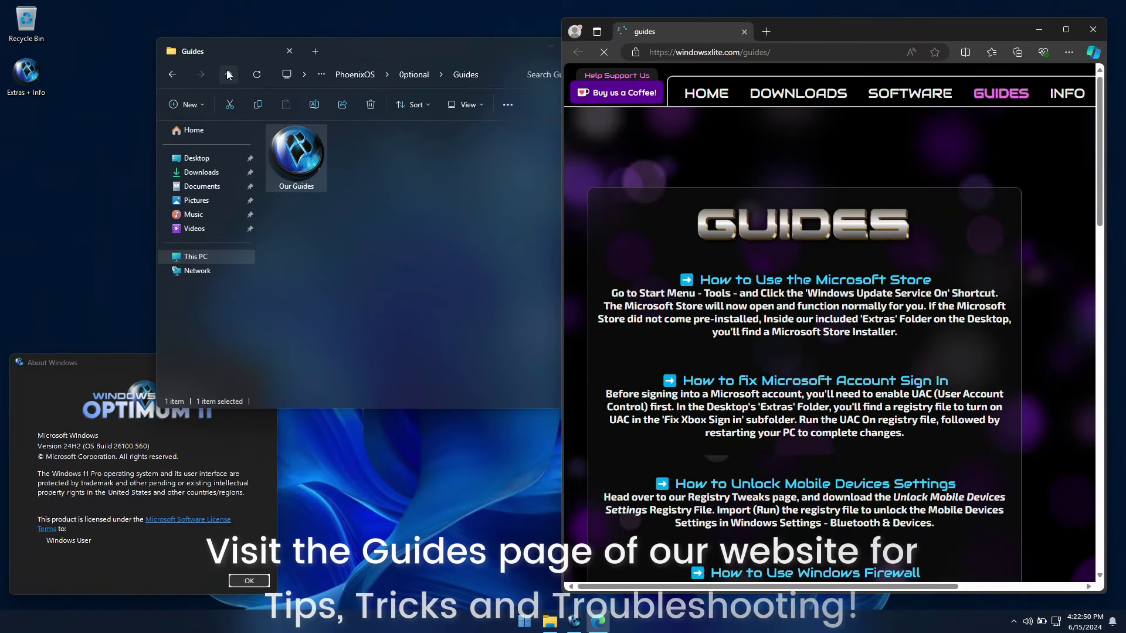
Step: Look inside the Microsoft Store Installer folder and examine the Chrome, Edge and Firefox installers in Web Browser Installers
click(228, 75)
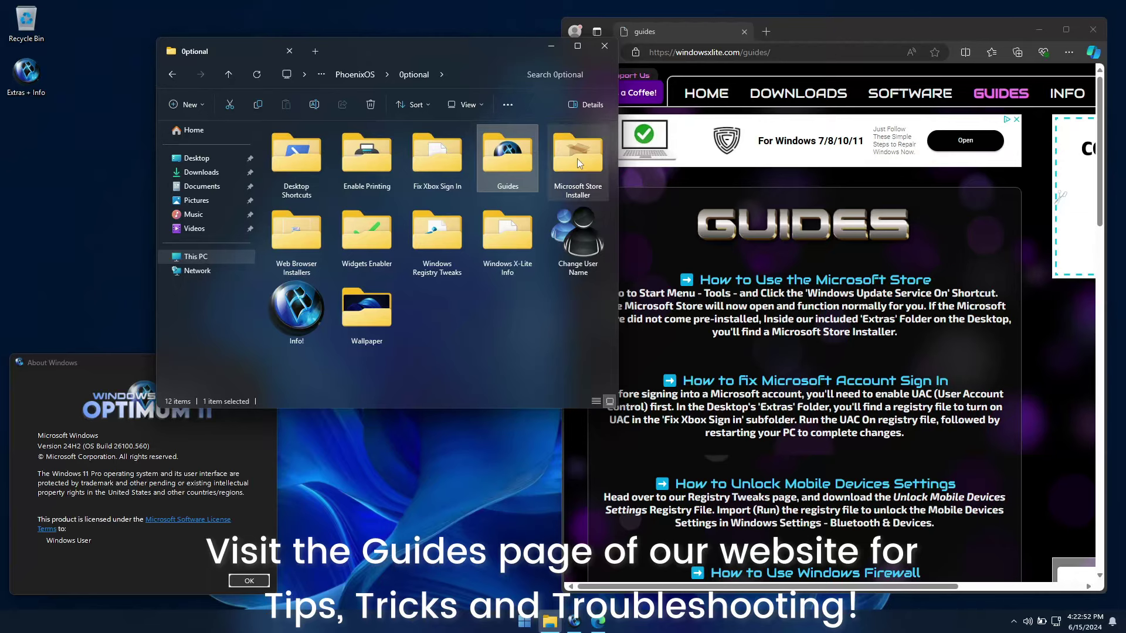
double_click(577, 158)
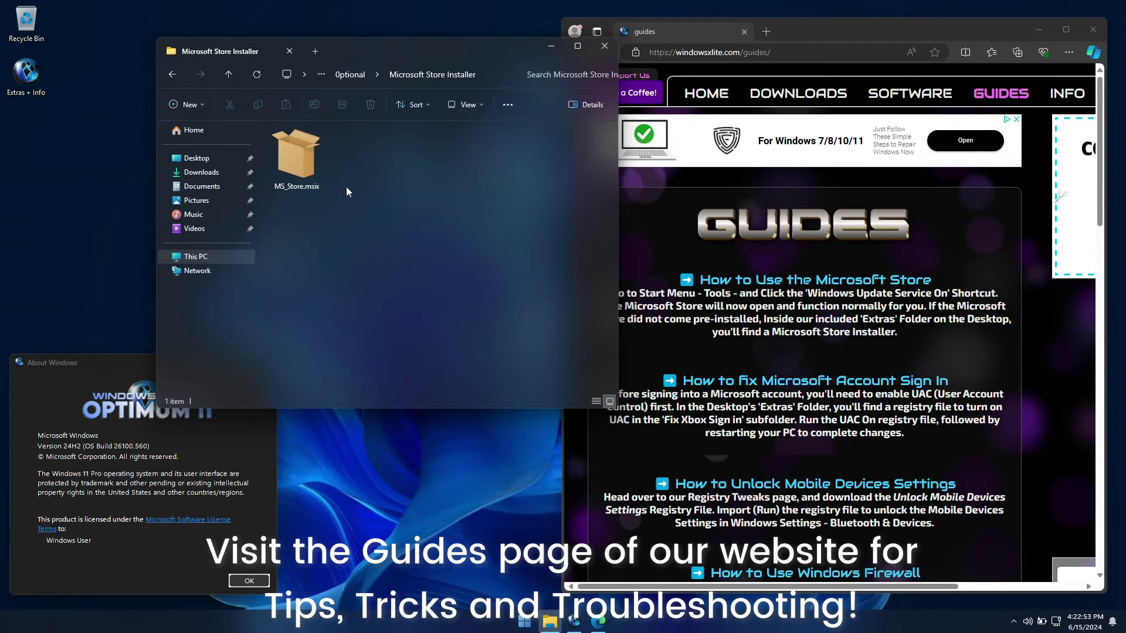
click(229, 74)
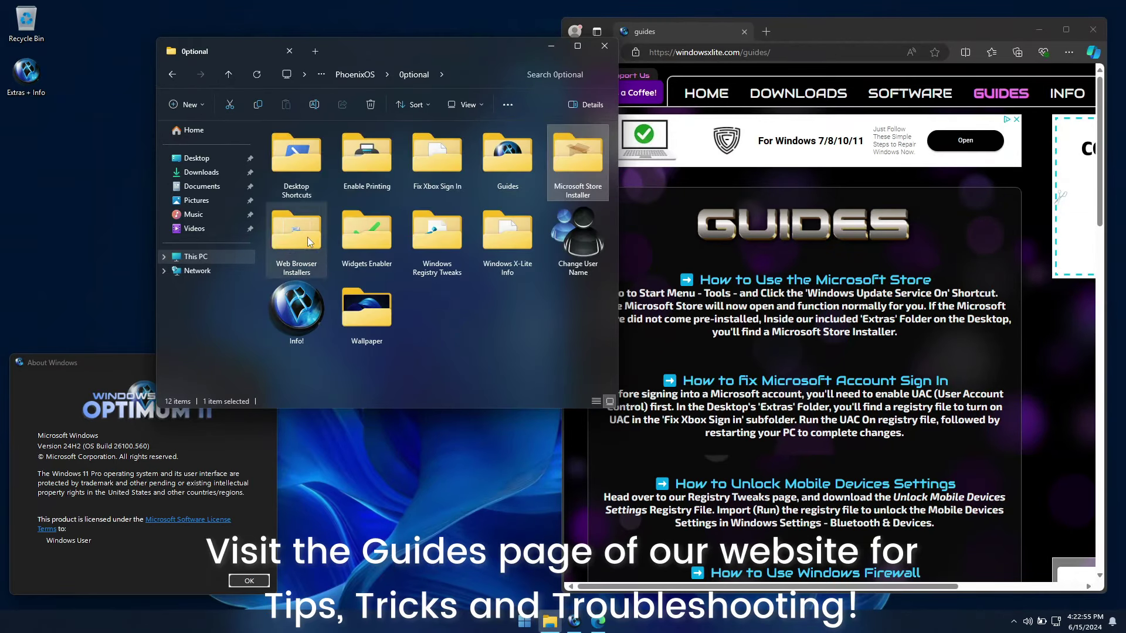
double_click(307, 238)
click(308, 142)
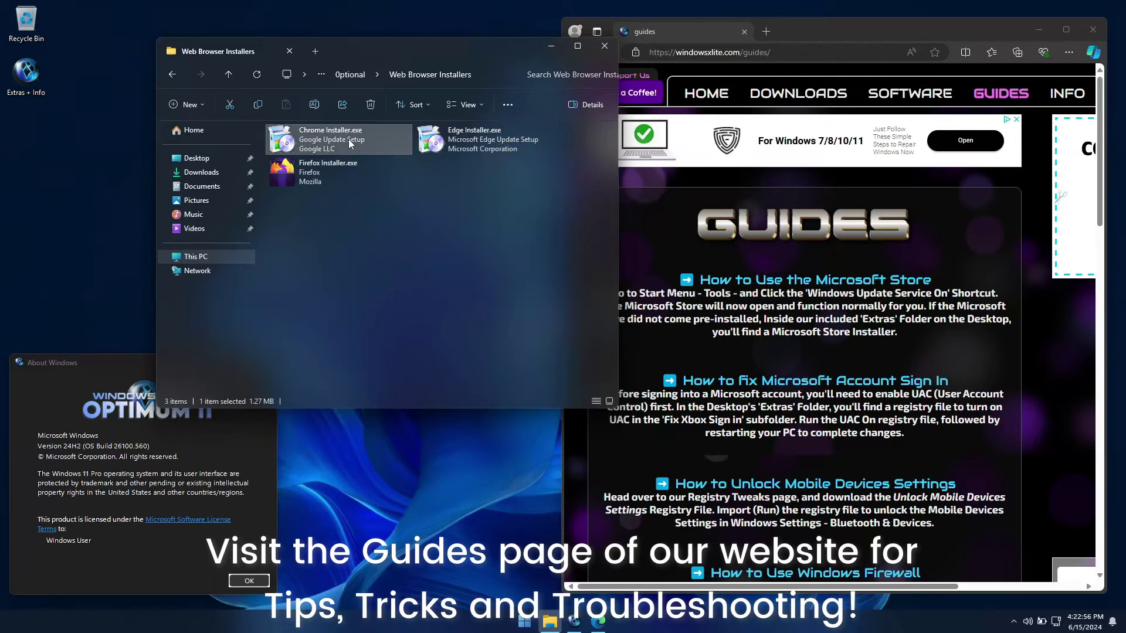
click(432, 143)
click(327, 177)
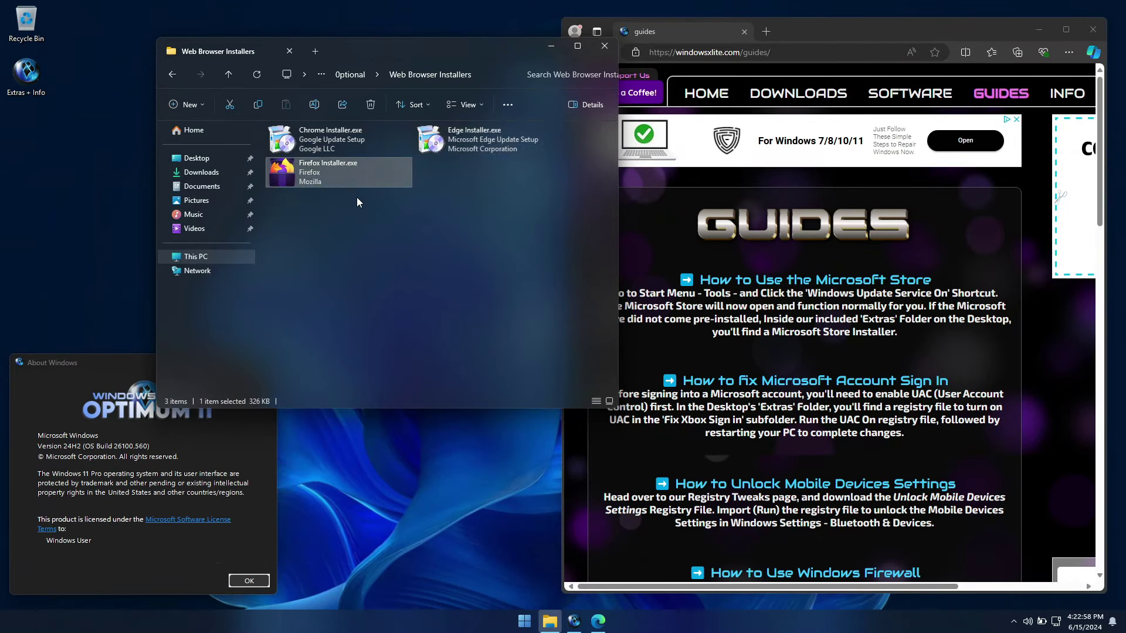
Step: Examine the WebView2 installer and the Widgets ON and OFF shortcuts in the Widgets Enabler folder
click(230, 73)
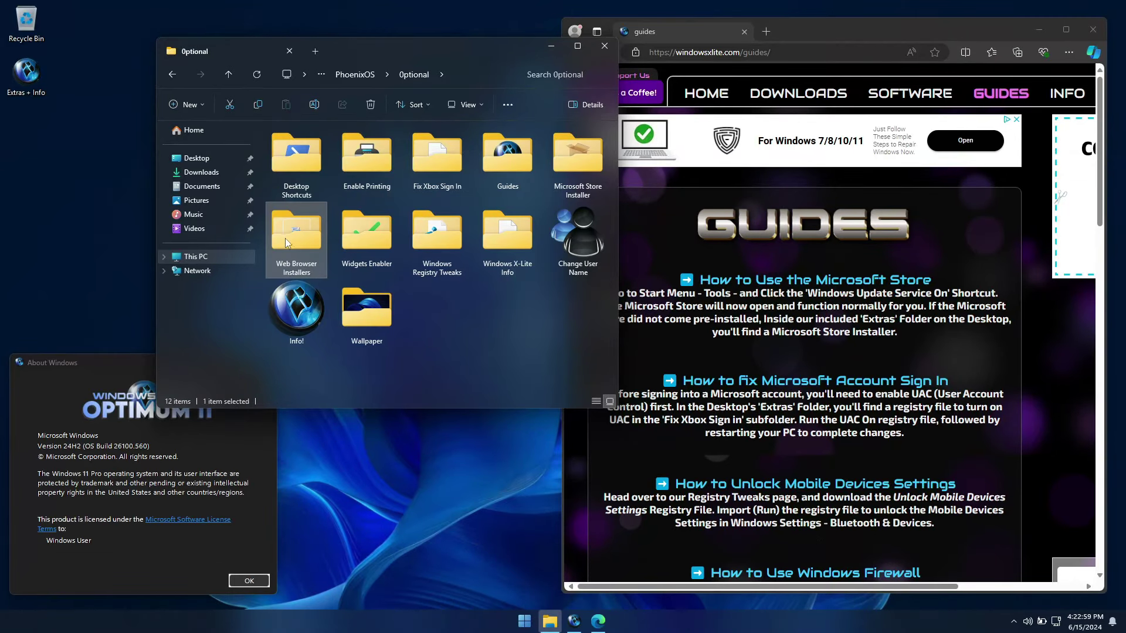
double_click(367, 238)
click(332, 164)
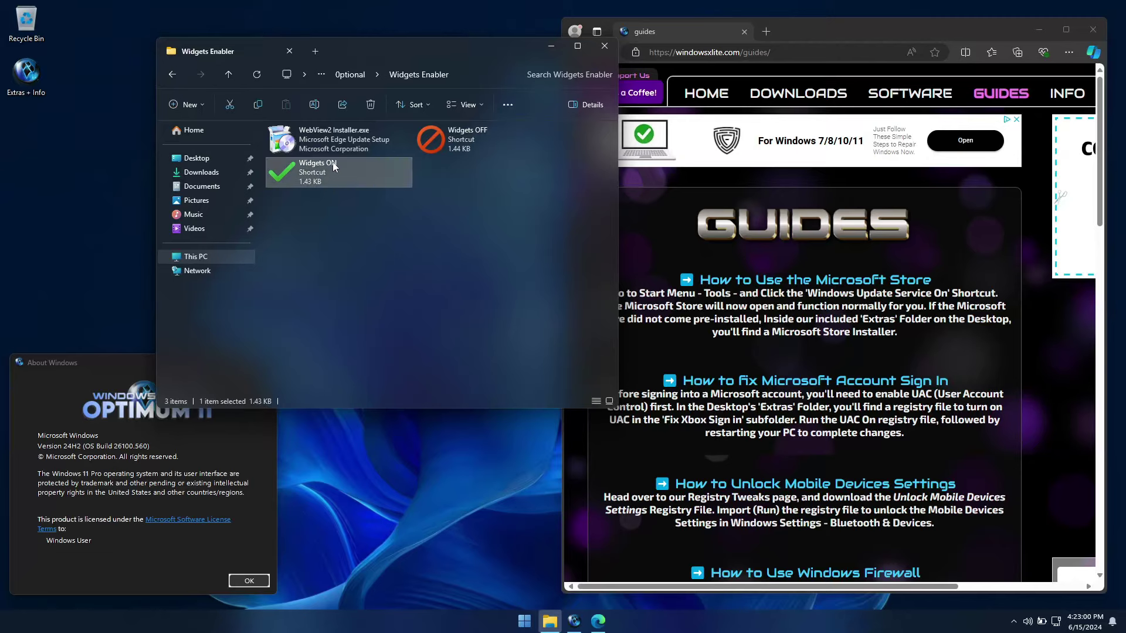
click(452, 143)
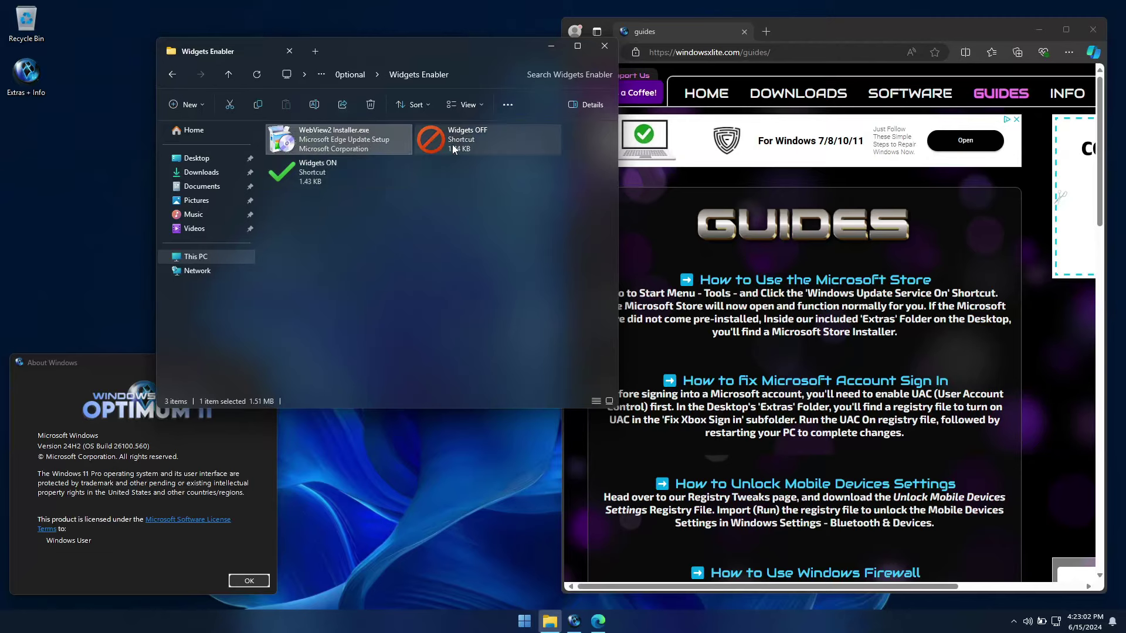
Step: Examine the Snap Layouts and Windows Ink Workspace registry files in the Windows Registry Tweaks folder
click(229, 75)
double_click(410, 245)
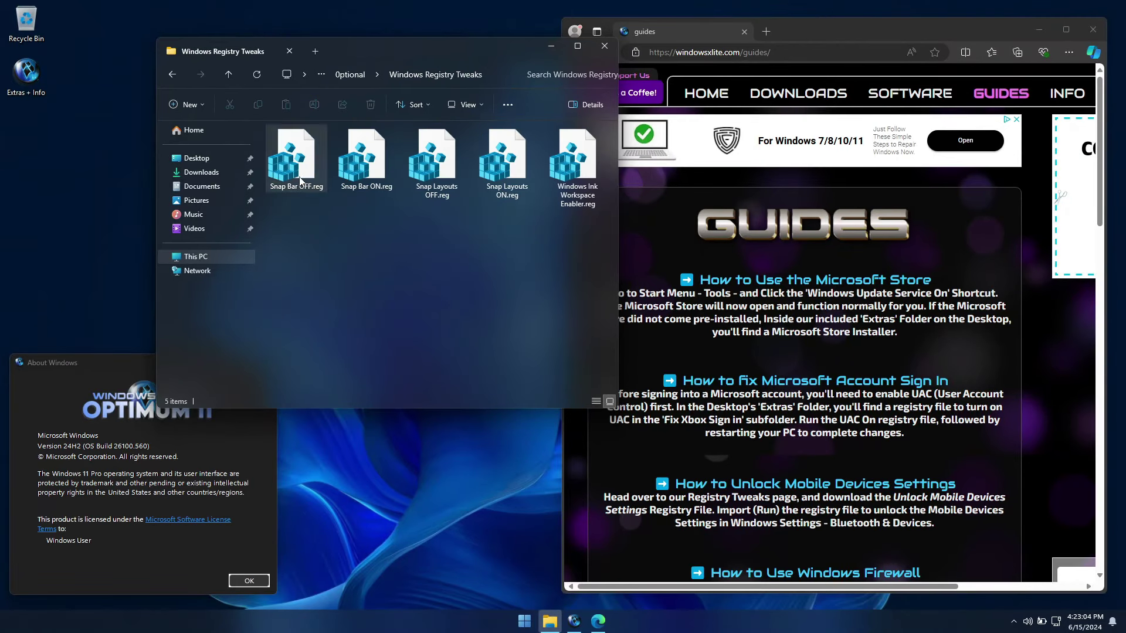
click(508, 168)
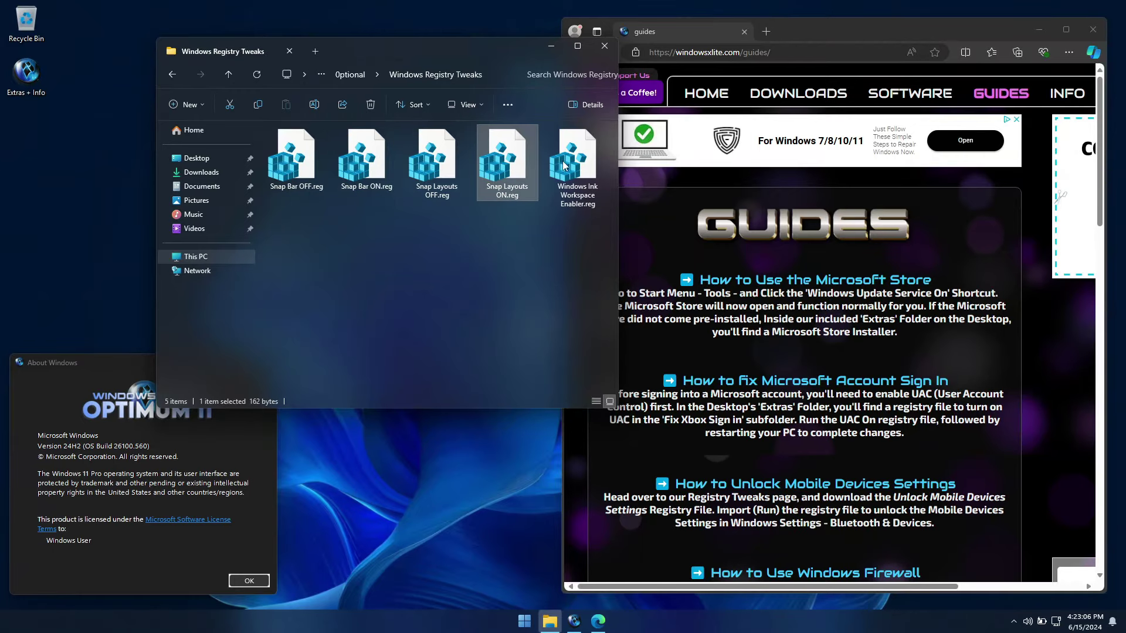
click(579, 163)
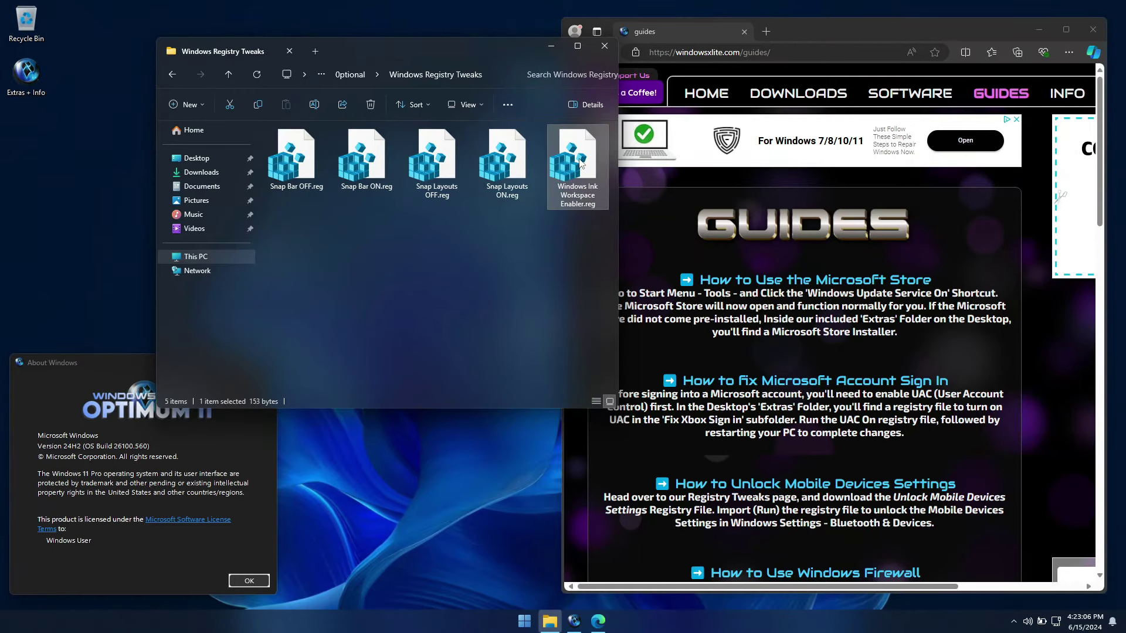
Step: Open the Windows X-Lite Info folder, launch Our Channel and move the folder window clear of the browser
click(229, 74)
double_click(505, 232)
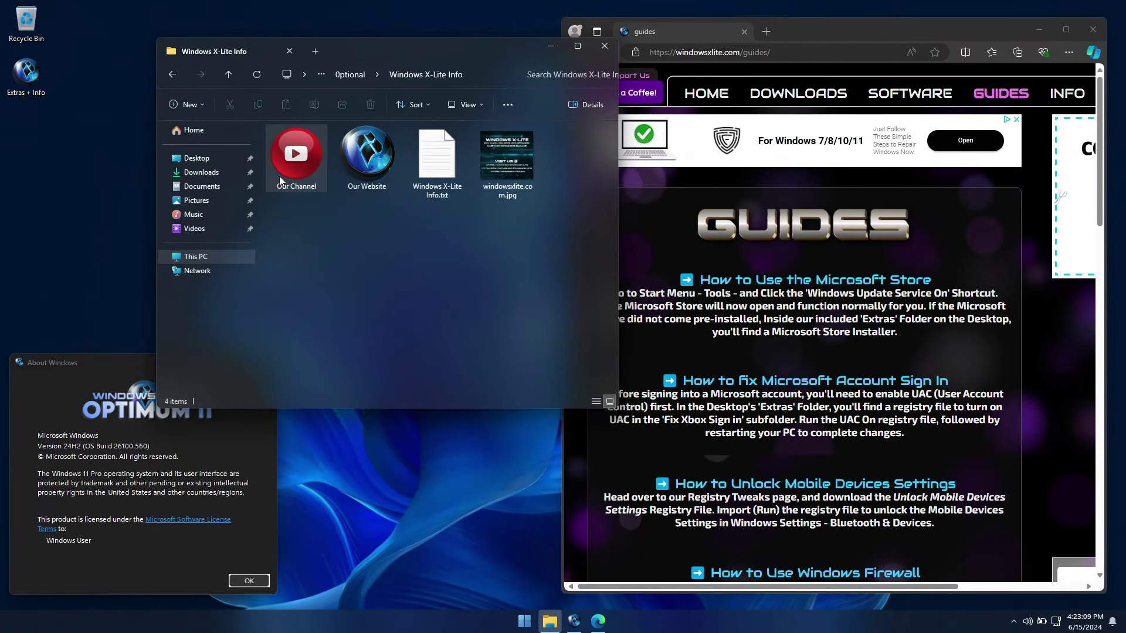
double_click(323, 171)
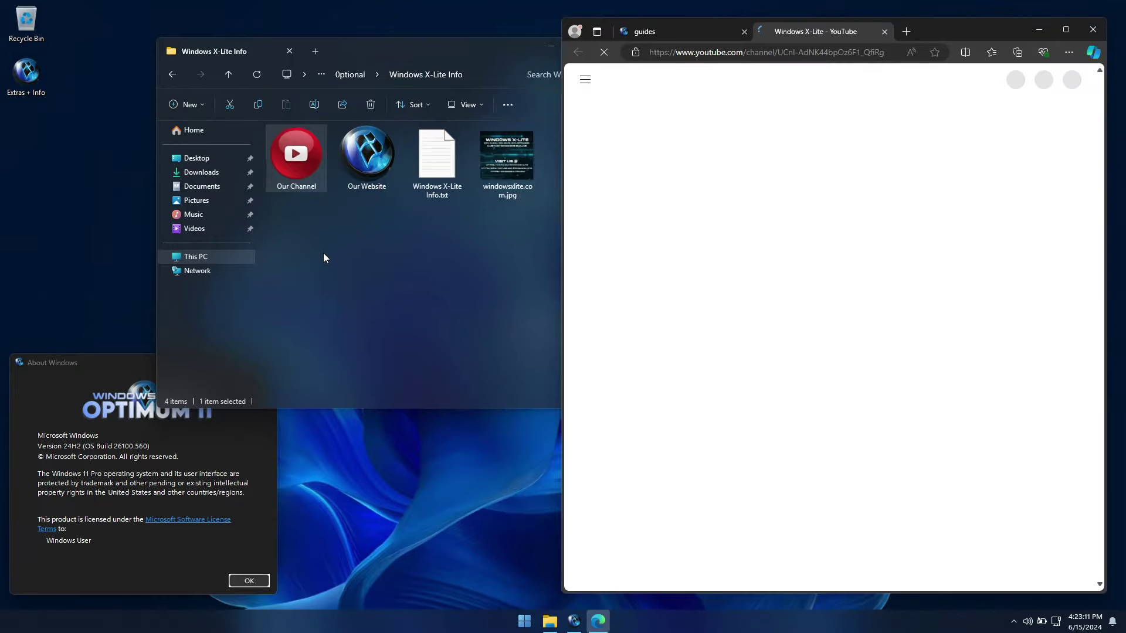
drag(430, 52, 365, 30)
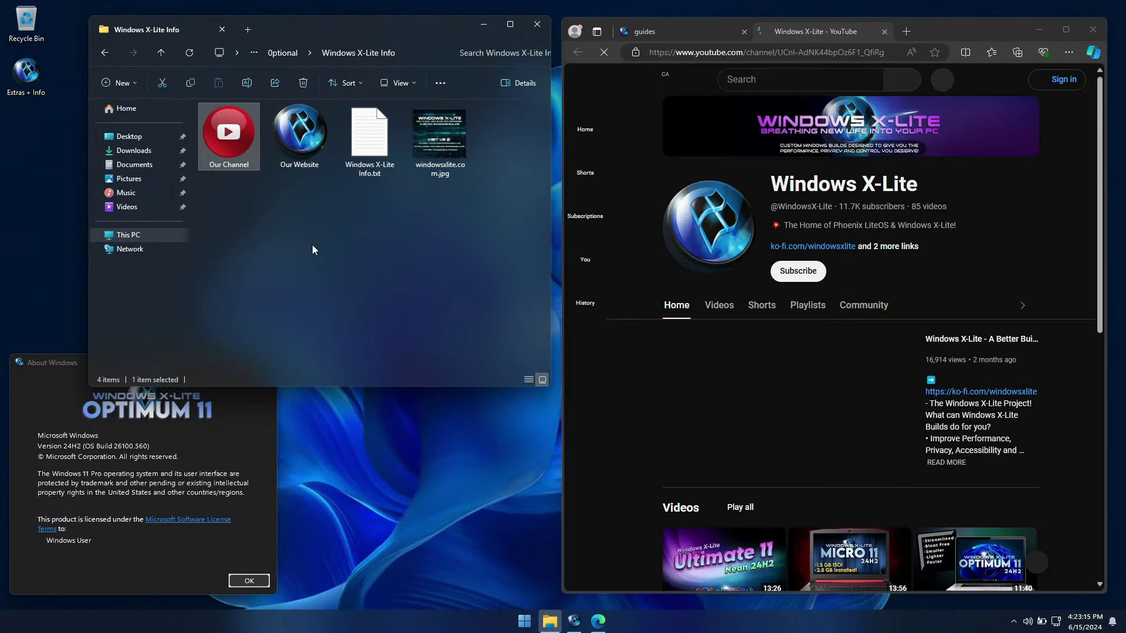
Step: Read the Windows X-Lite channel's About details on YouTube, highlighting the description text, and close them
click(1096, 100)
scroll(1056, 147, down, 1)
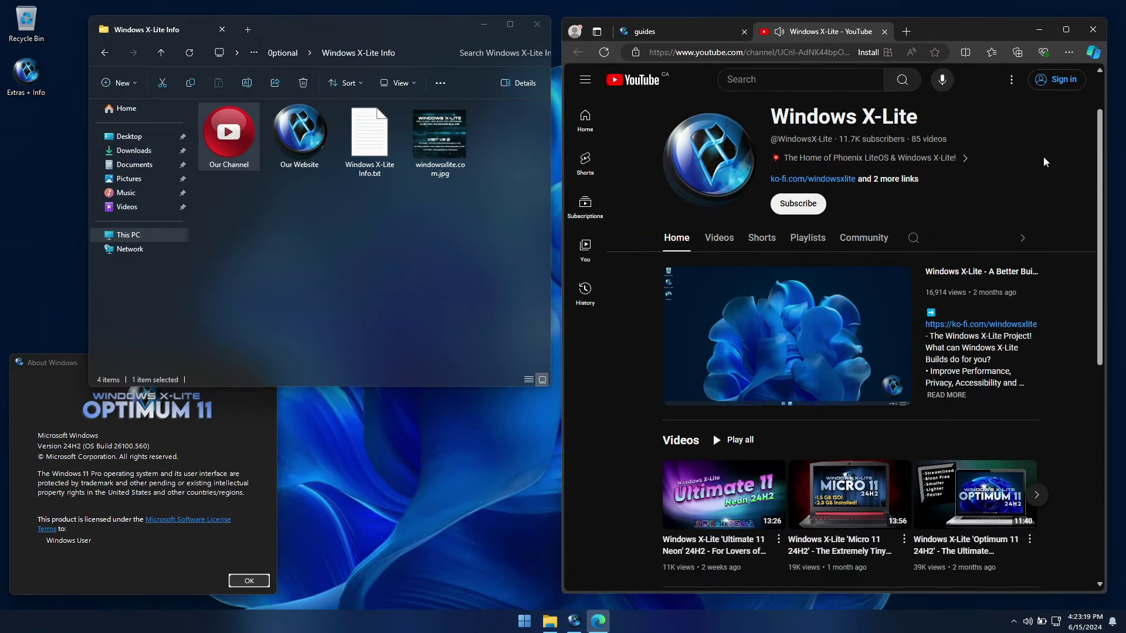
click(950, 158)
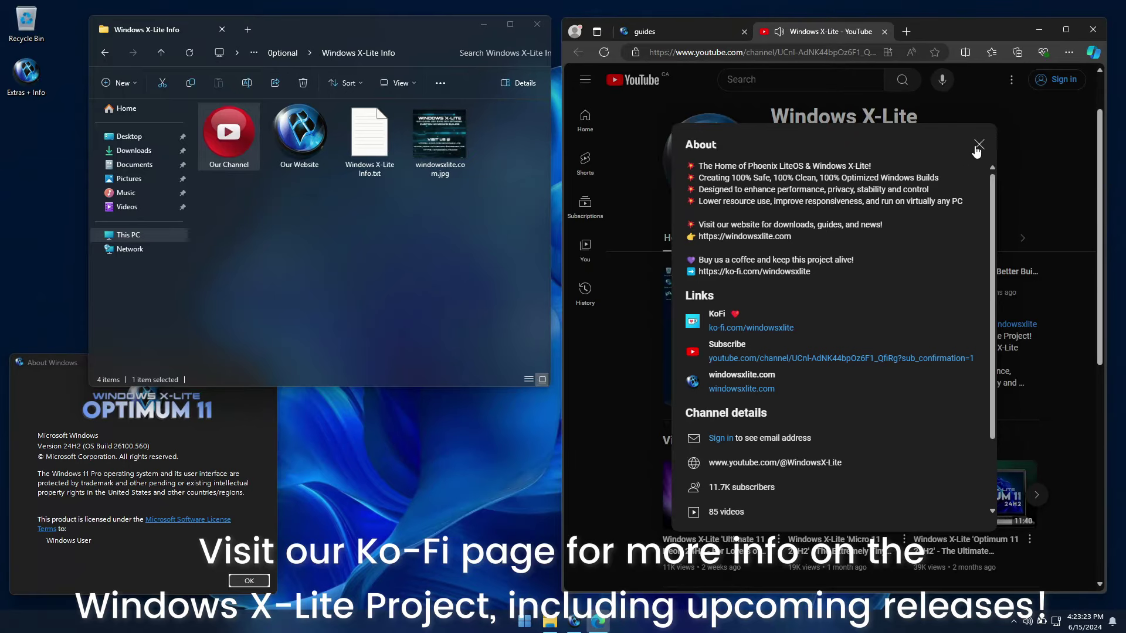
drag(699, 164, 827, 273)
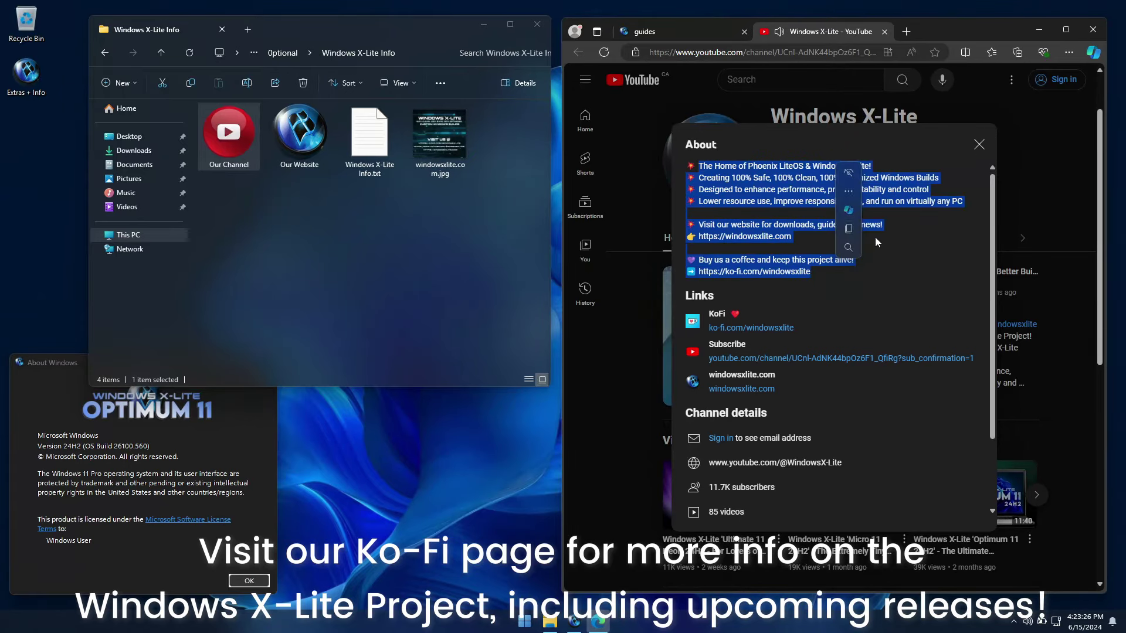
click(979, 144)
Step: Launch Our Website from the info folder and play the Windows X-Lite 'Optimum 11 24H2' video on the home page
double_click(329, 134)
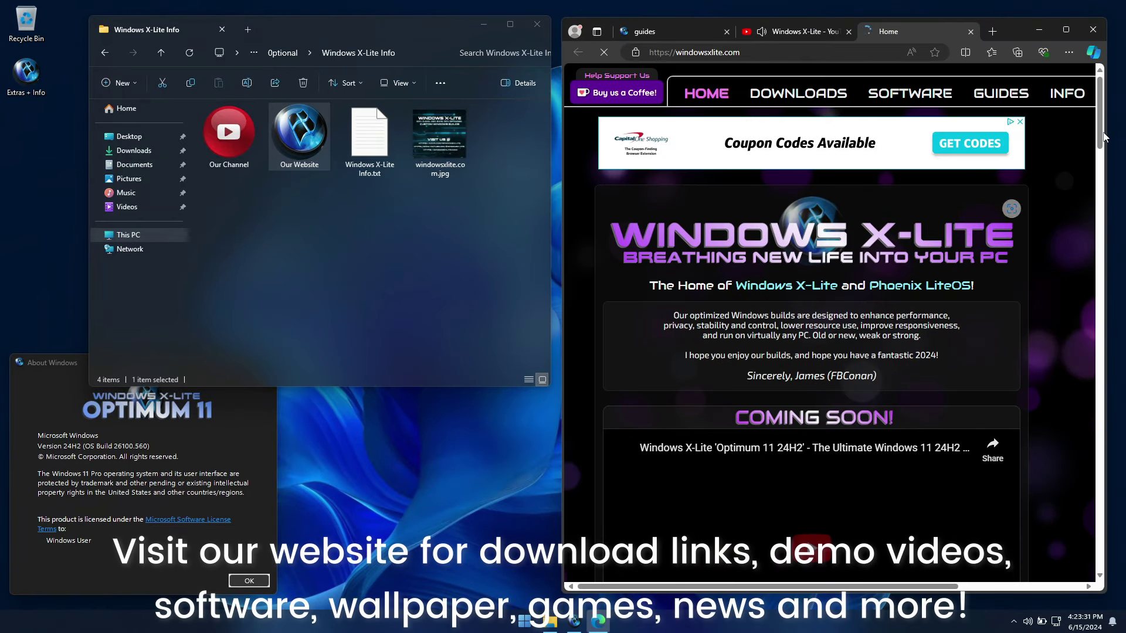
drag(1100, 81, 1100, 90)
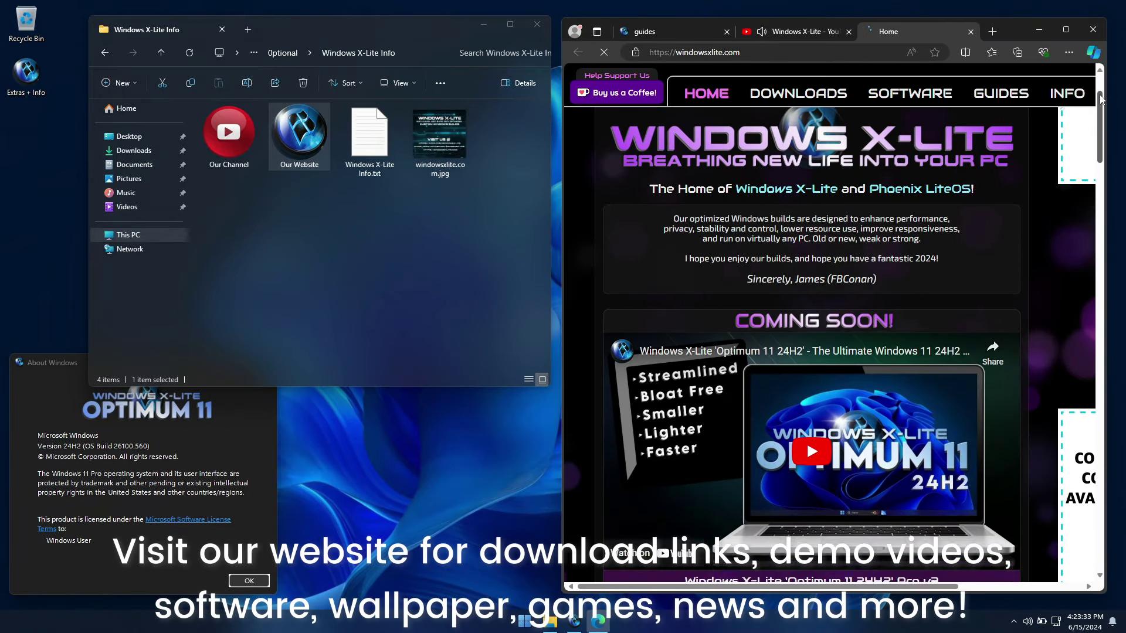
scroll(829, 380, down, 2)
click(829, 380)
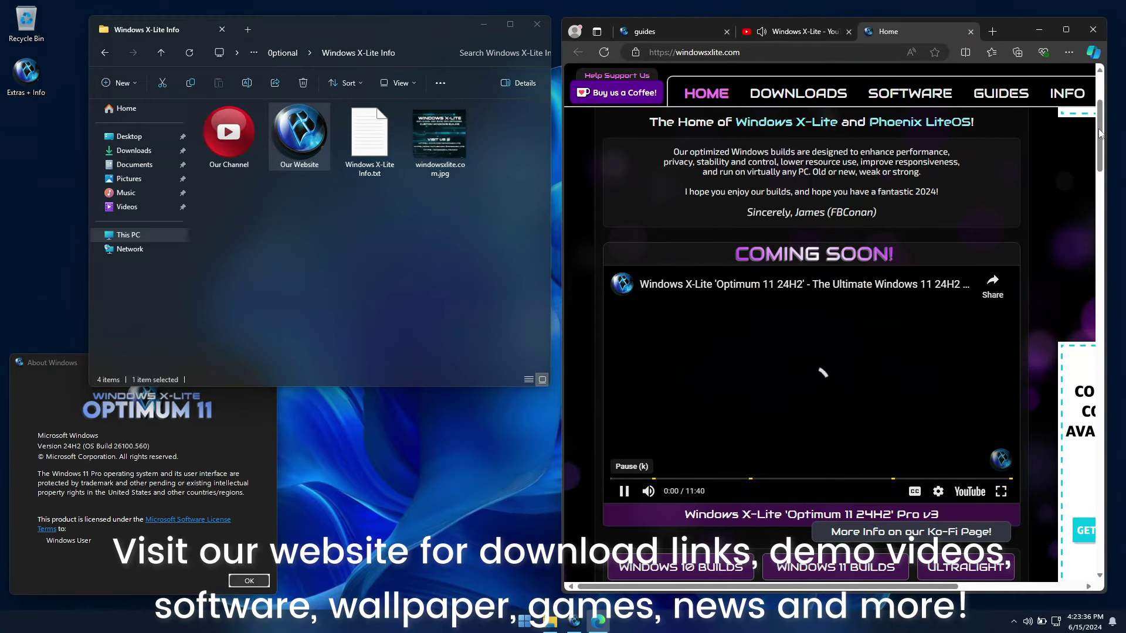
Step: Browse down to the Ultralight Builds, open the download page for Windows X-Lite 'Micro 11 24H2', and close the browser
drag(1101, 131, 1116, 488)
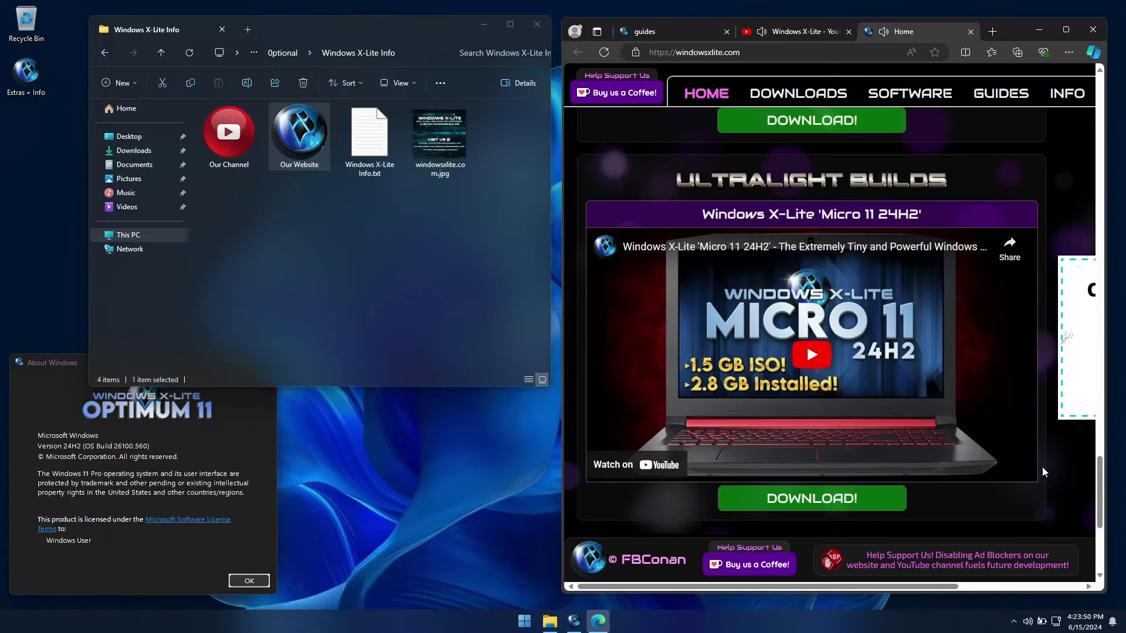
click(848, 499)
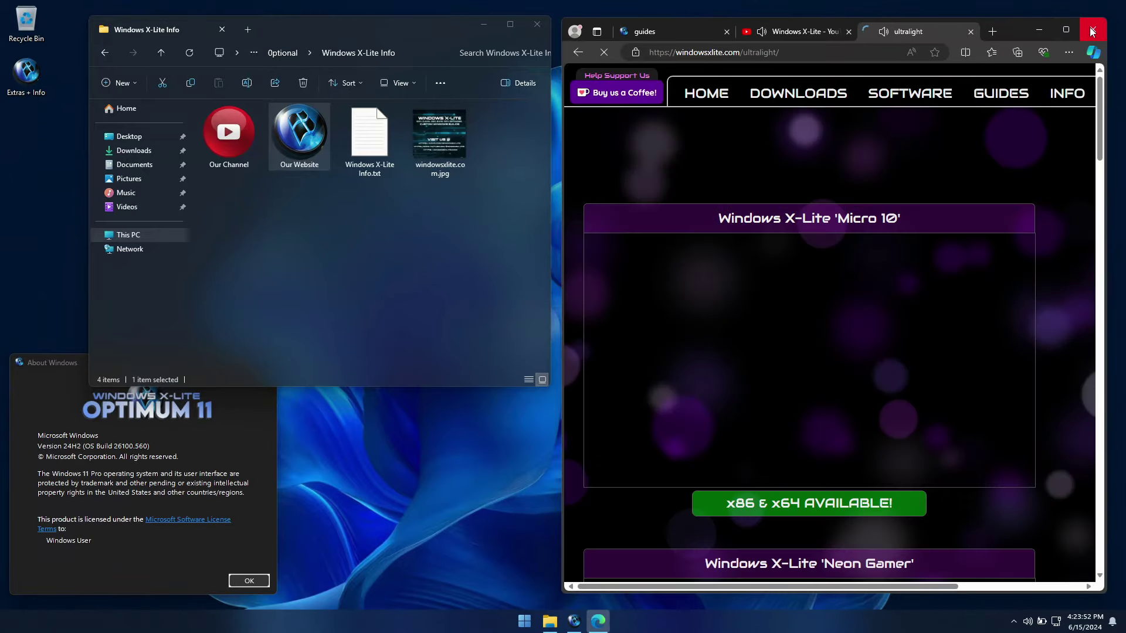
click(1092, 31)
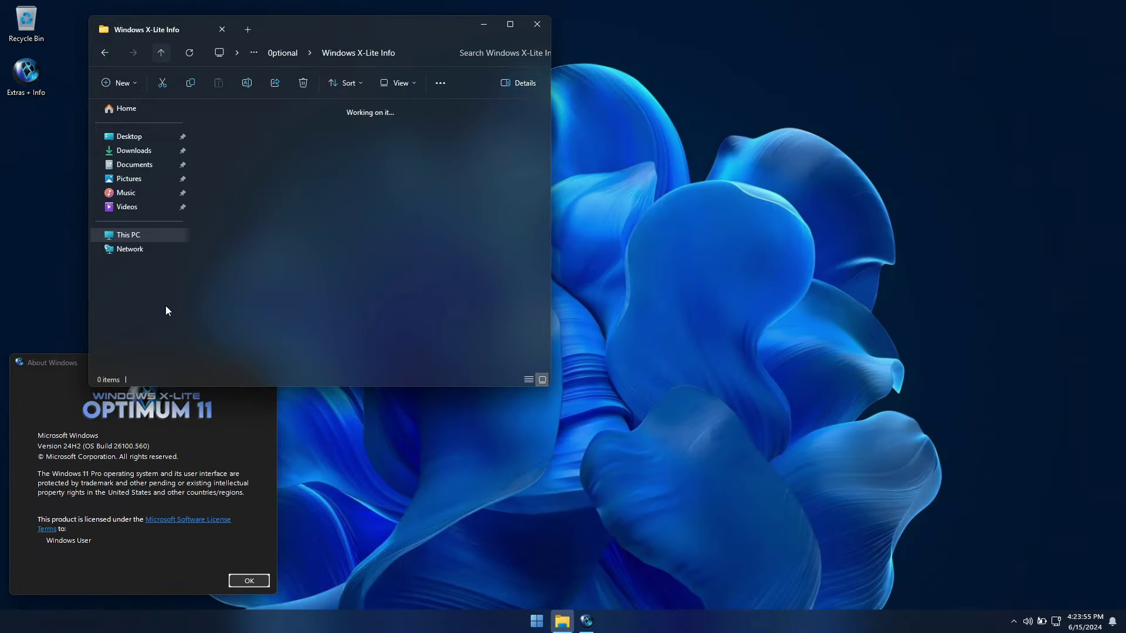
Step: Open the Wallpaper folder from the extras and set img4.jpg as the desktop background
key(alt+Up)
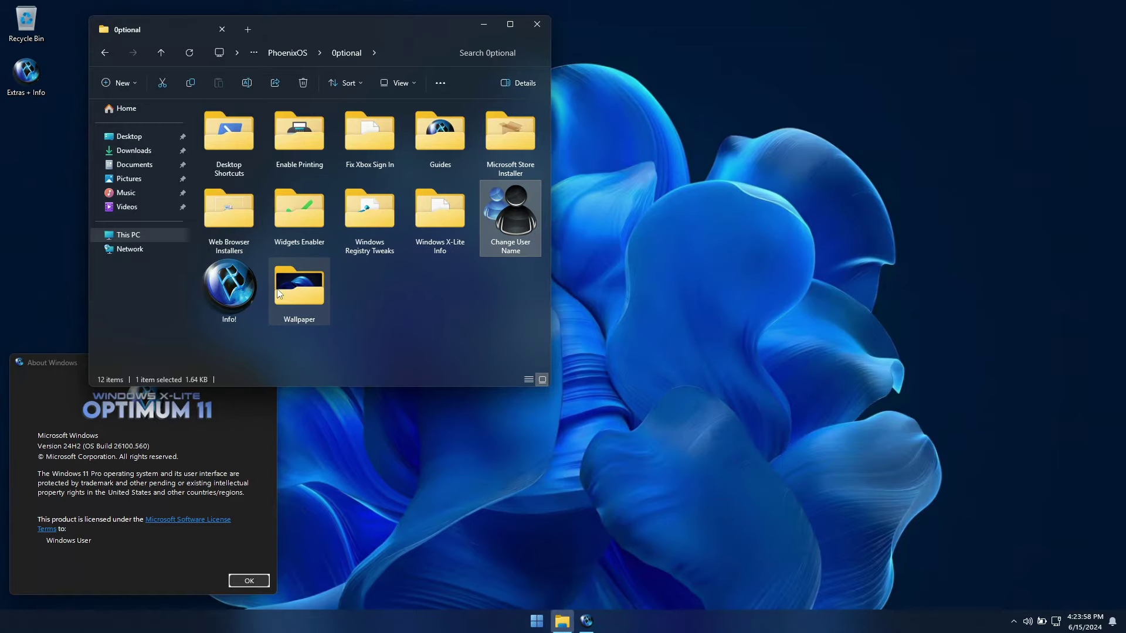
double_click(299, 288)
click(239, 197)
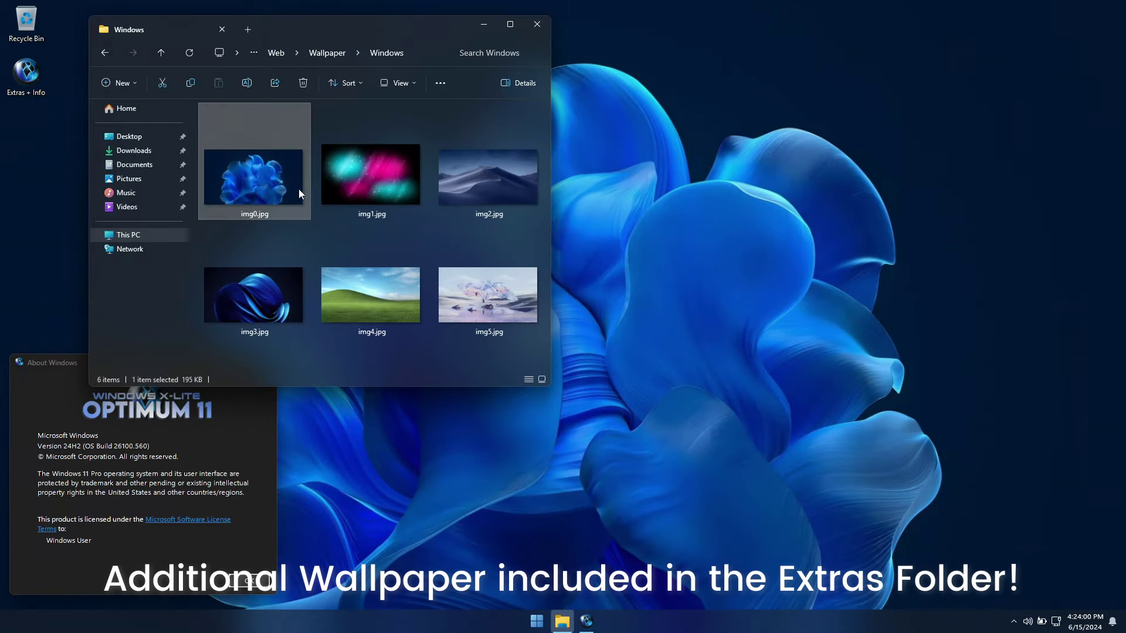
click(362, 181)
click(480, 177)
right_click(388, 282)
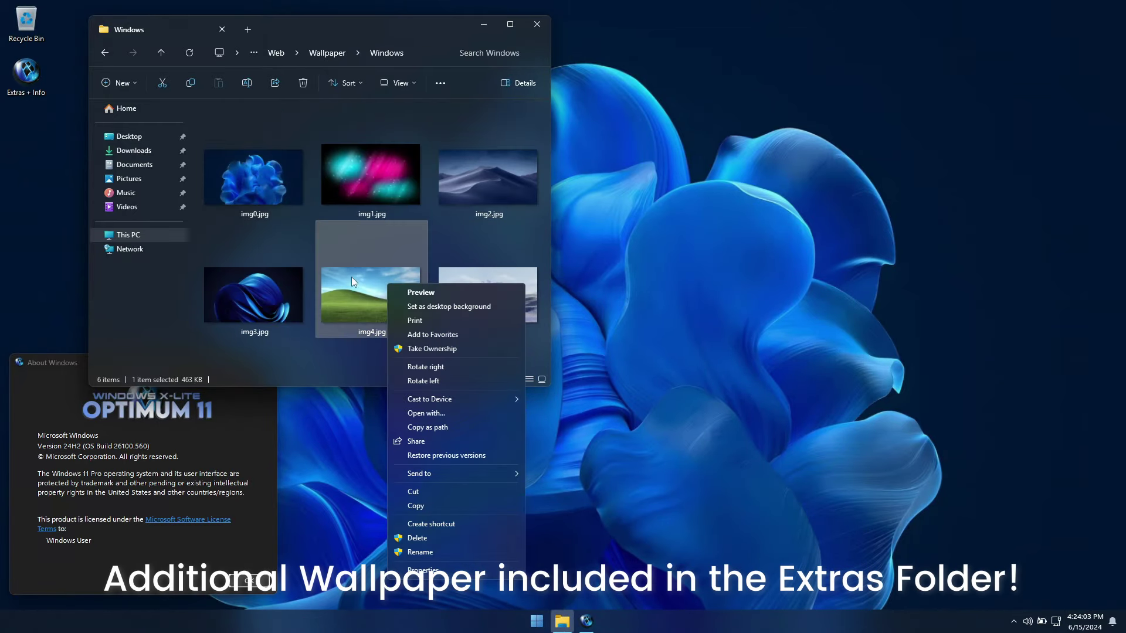
click(462, 306)
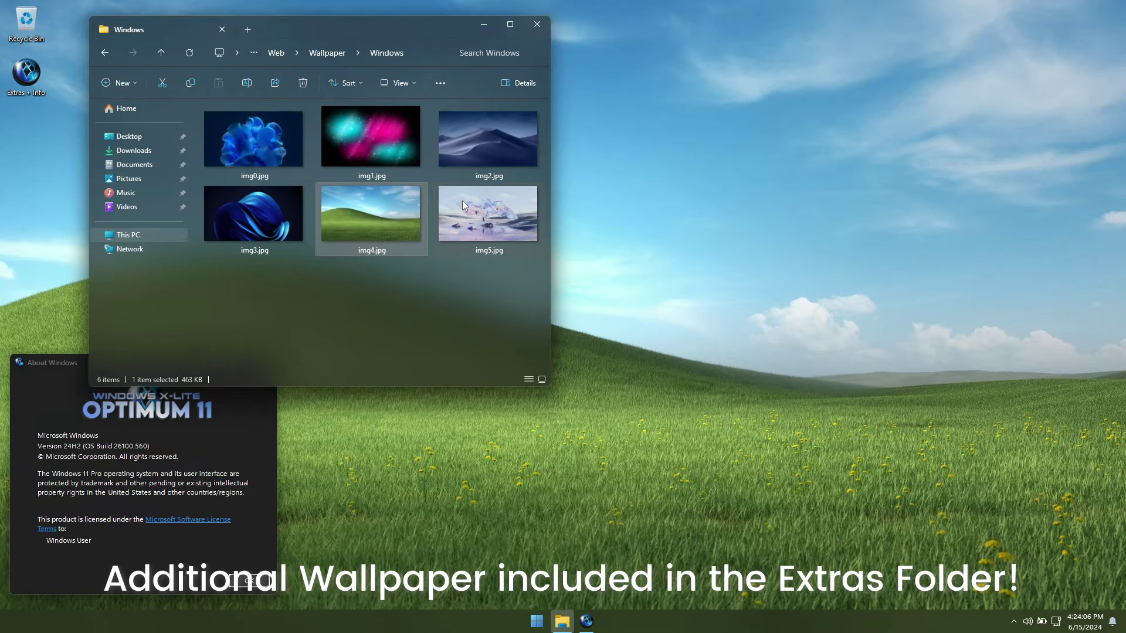
Step: Close the Wallpaper folder and open System Properties from the desktop, moving the dialog clear of the About Windows window
click(532, 27)
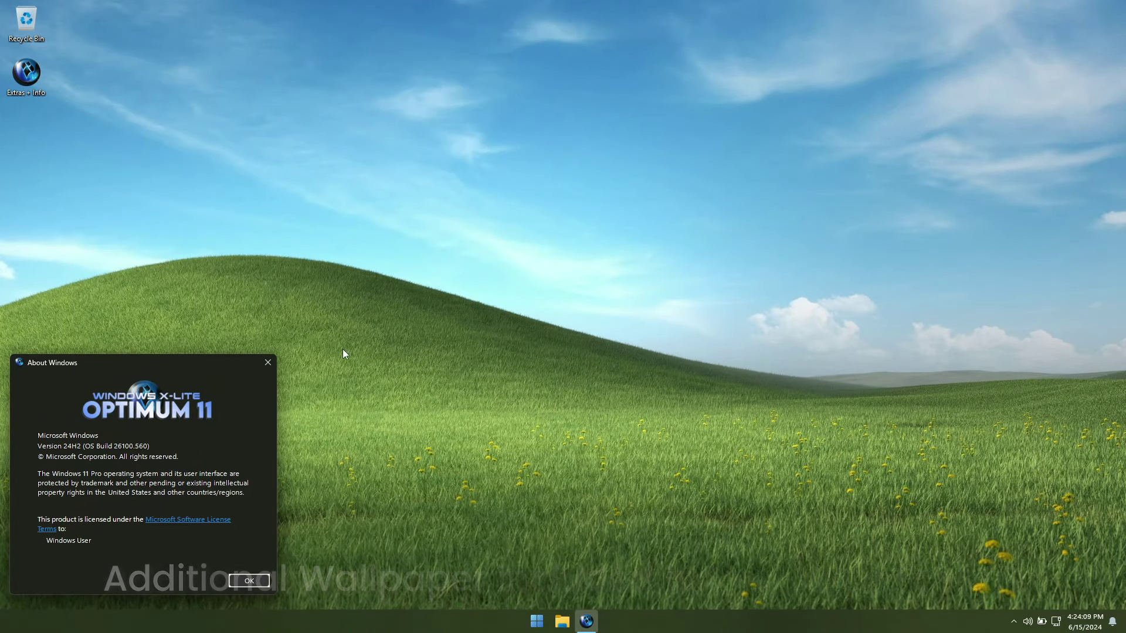
right_click(530, 508)
mouse_move(613, 384)
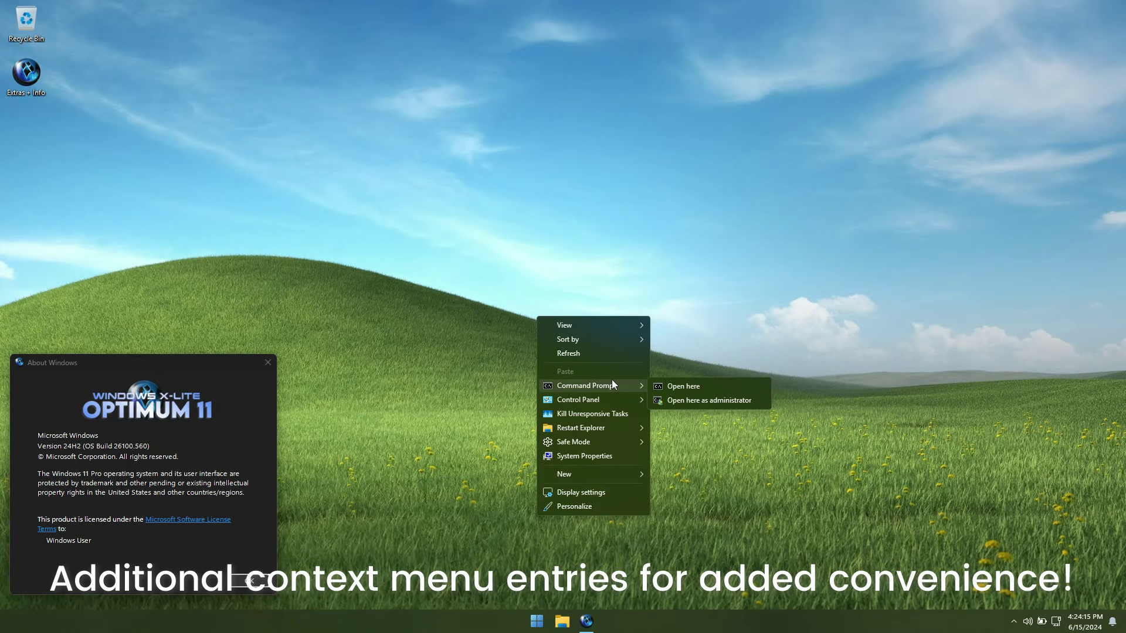
click(586, 456)
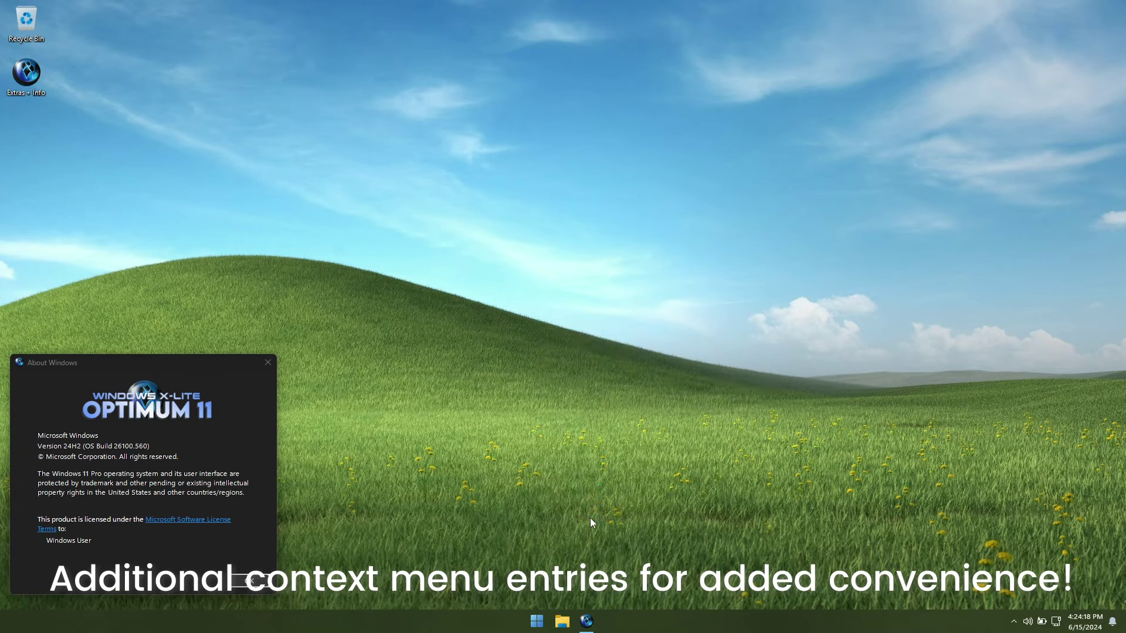
drag(234, 99, 391, 143)
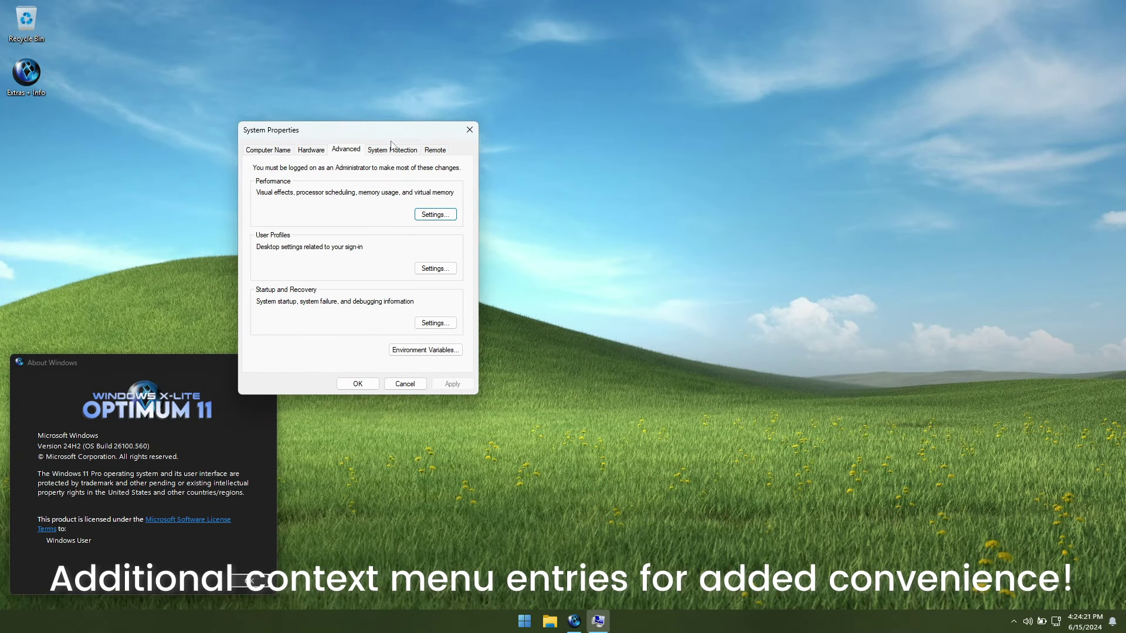
Step: Look through the Performance Options and open the Virtual Memory settings
click(426, 216)
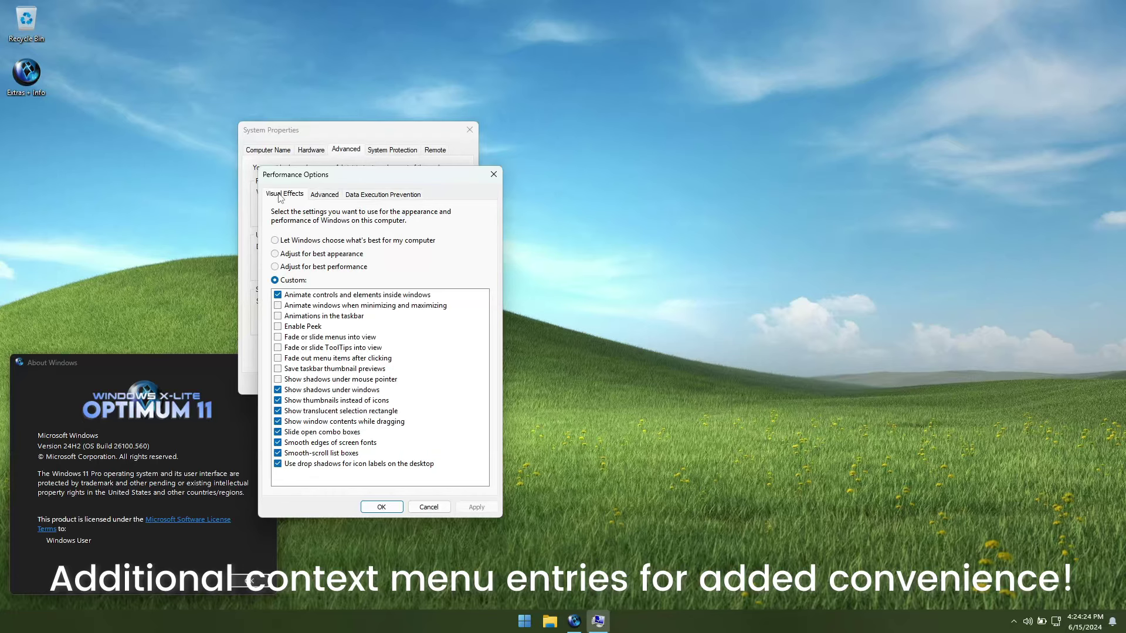
click(324, 194)
click(444, 347)
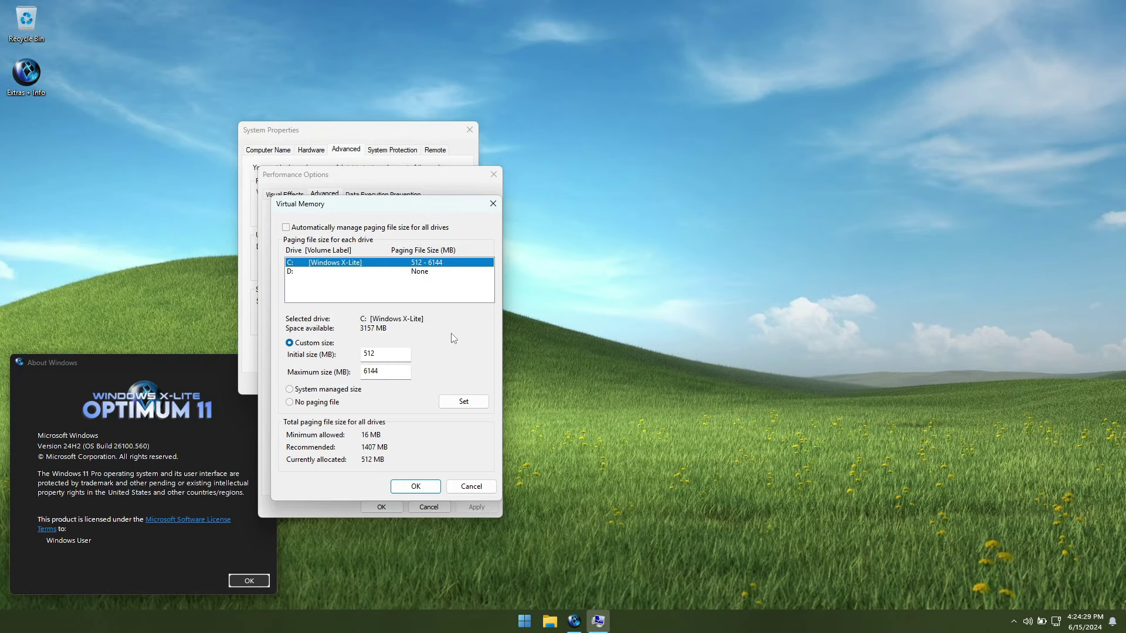
Step: Try automatic paging file management for all drives, switch it off again, and dismiss all the system dialogs without saving
click(287, 228)
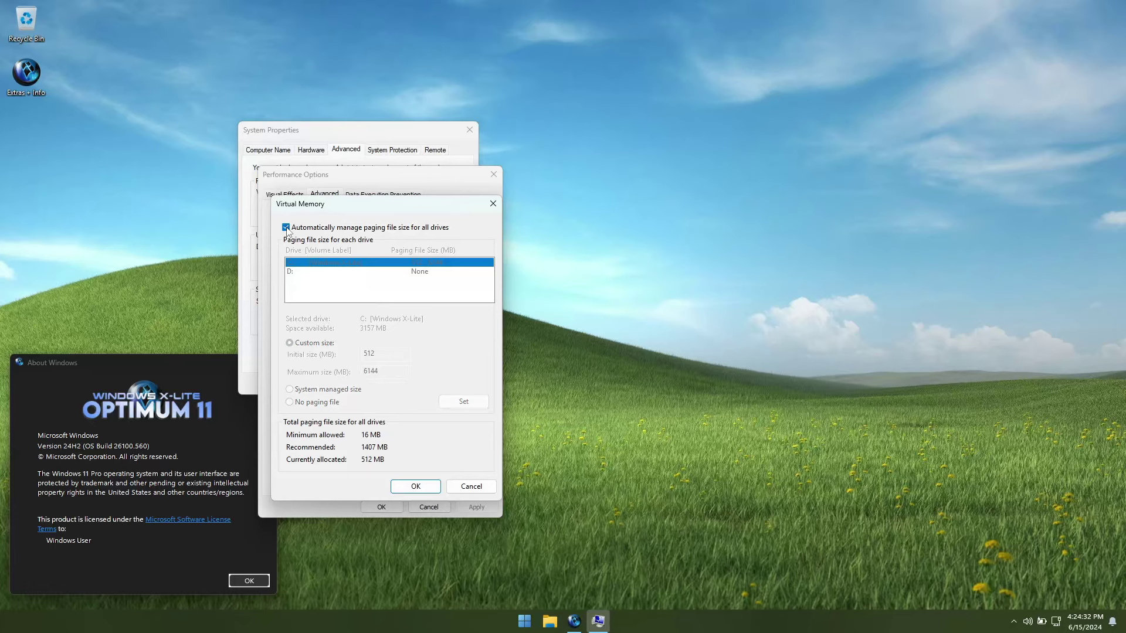
click(286, 229)
click(471, 488)
click(428, 507)
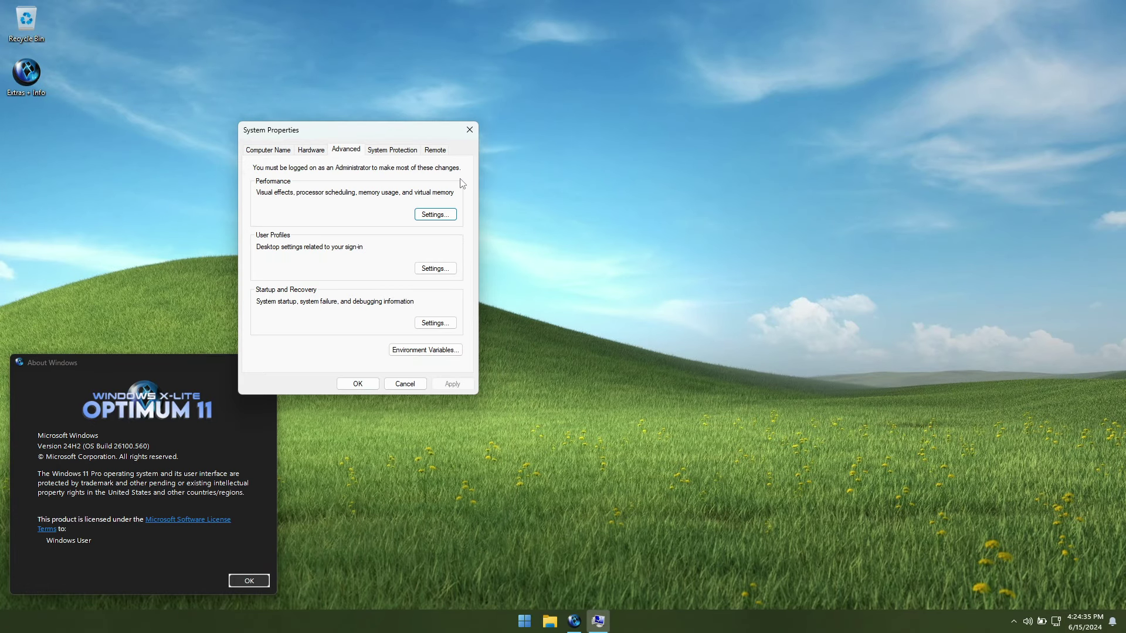
click(469, 130)
Step: Open the desktop's Personalization settings, move the window up slightly, and look through the Settings Home page
right_click(423, 173)
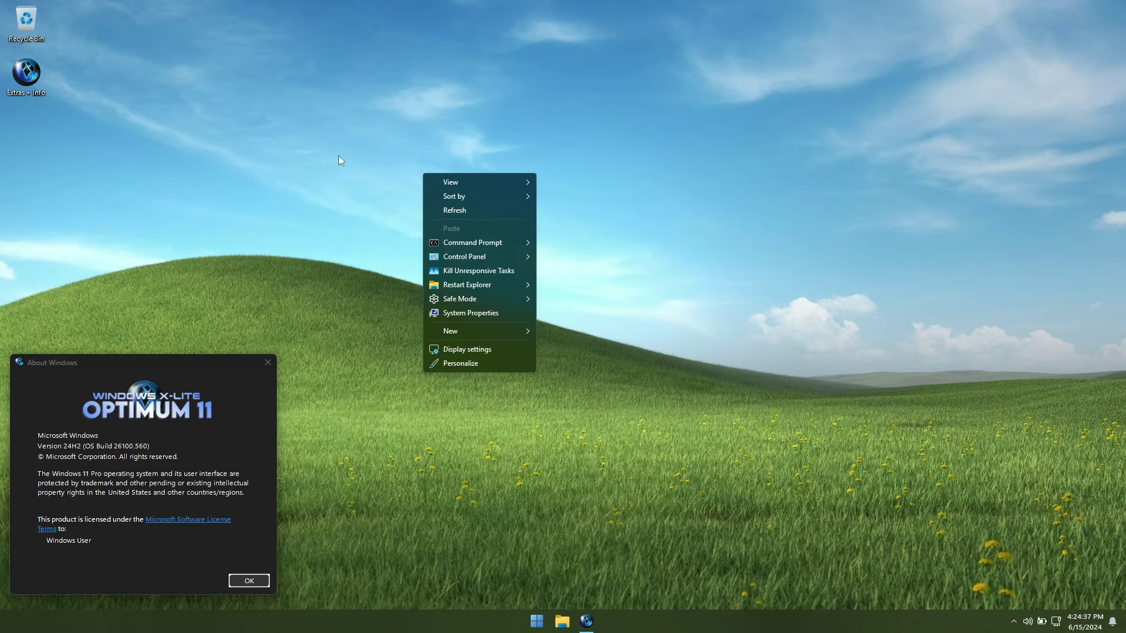
click(496, 364)
drag(590, 98, 588, 61)
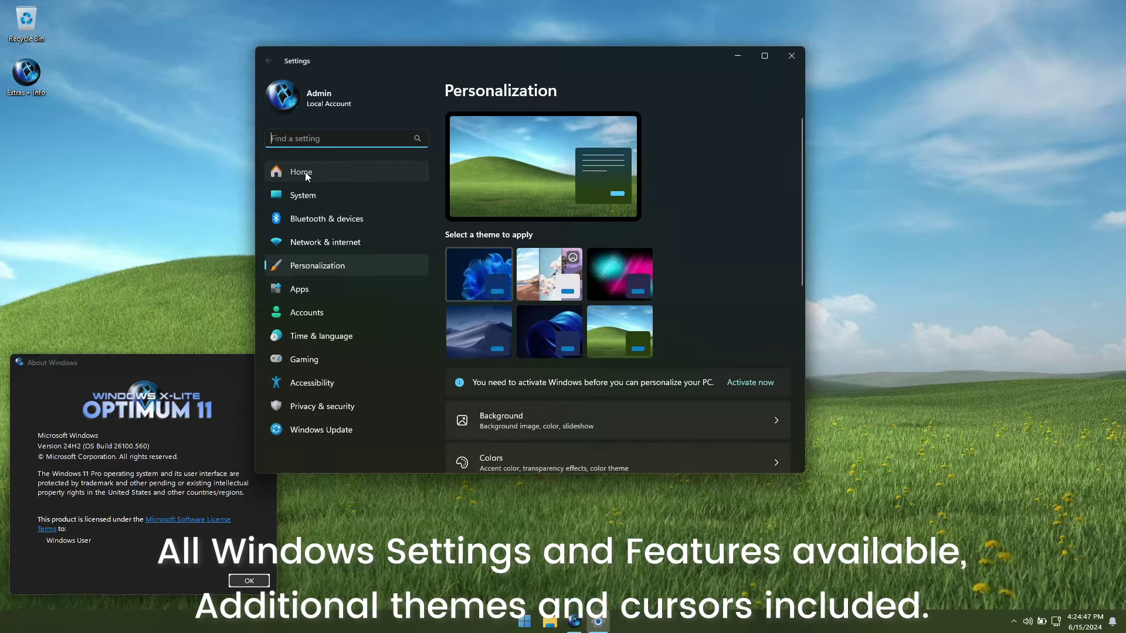
click(301, 172)
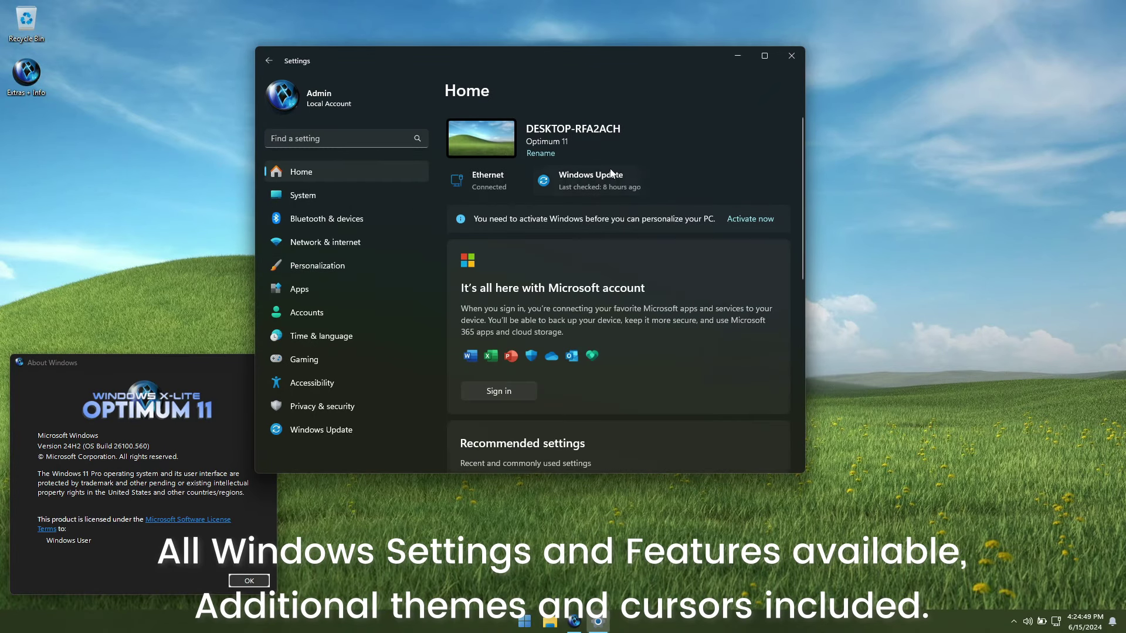
drag(804, 142, 799, 313)
Step: Open the System About page and highlight the Windows edition, version and OS build in the Windows specifications
click(299, 195)
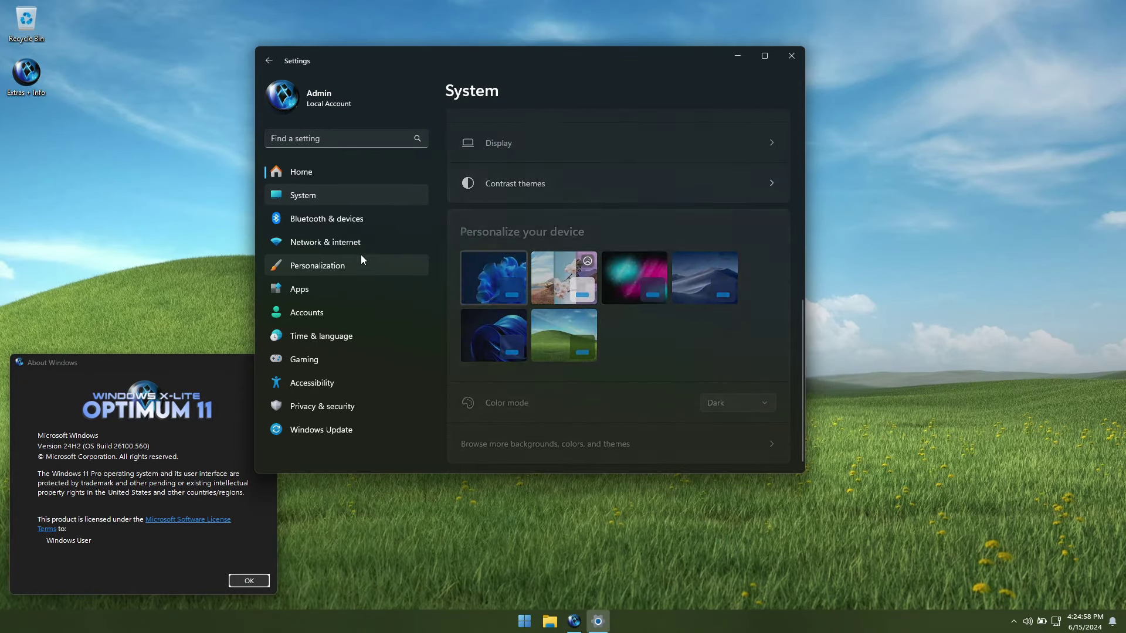
drag(796, 139, 803, 353)
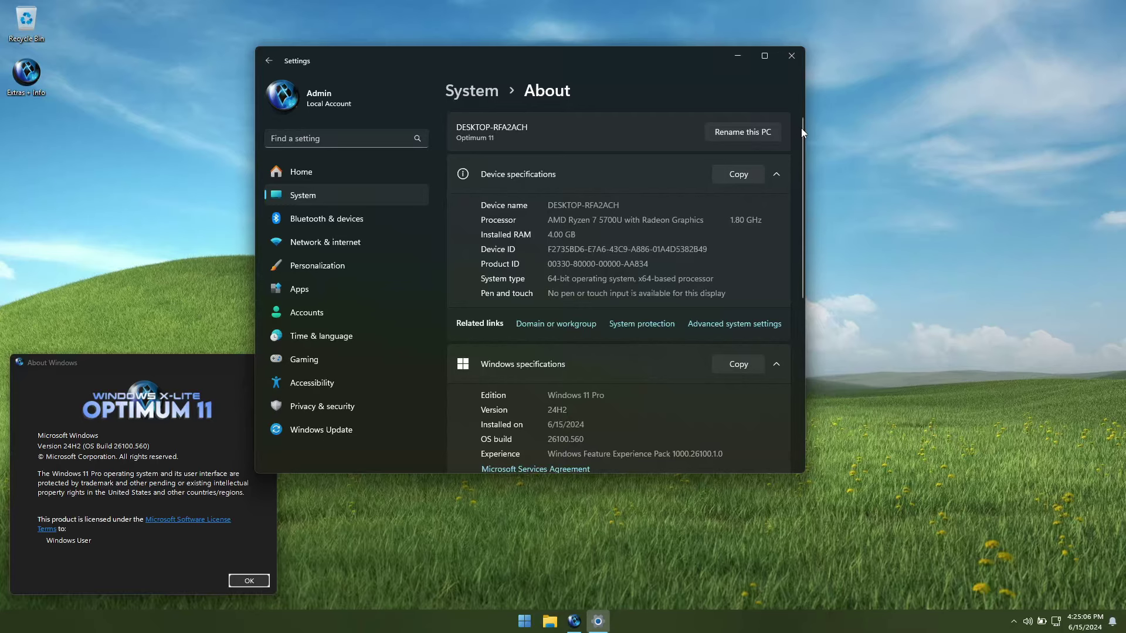
scroll(805, 165, down, 2)
scroll(805, 188, down, 3)
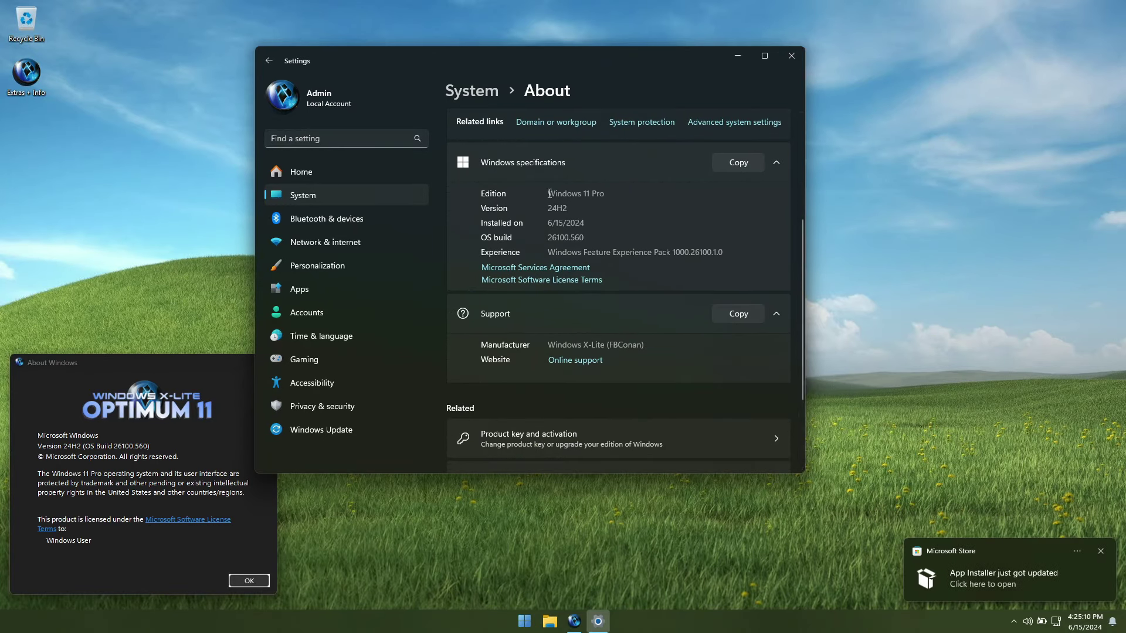
drag(547, 193, 577, 197)
drag(547, 207, 567, 210)
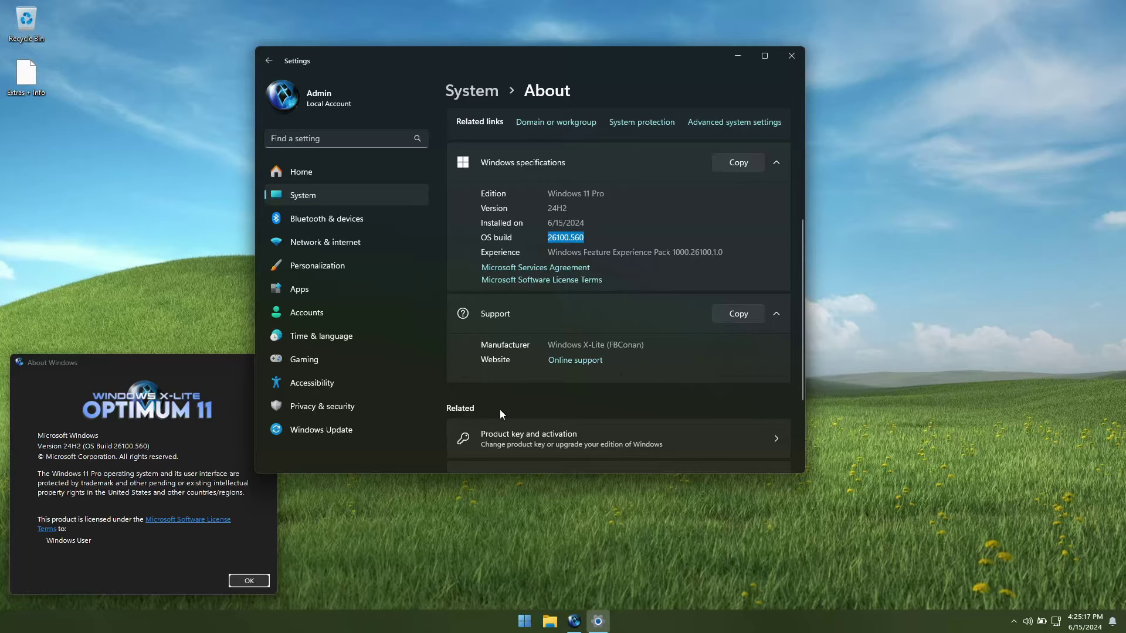
Step: View the Bluetooth & devices settings and the Network & internet settings
click(320, 219)
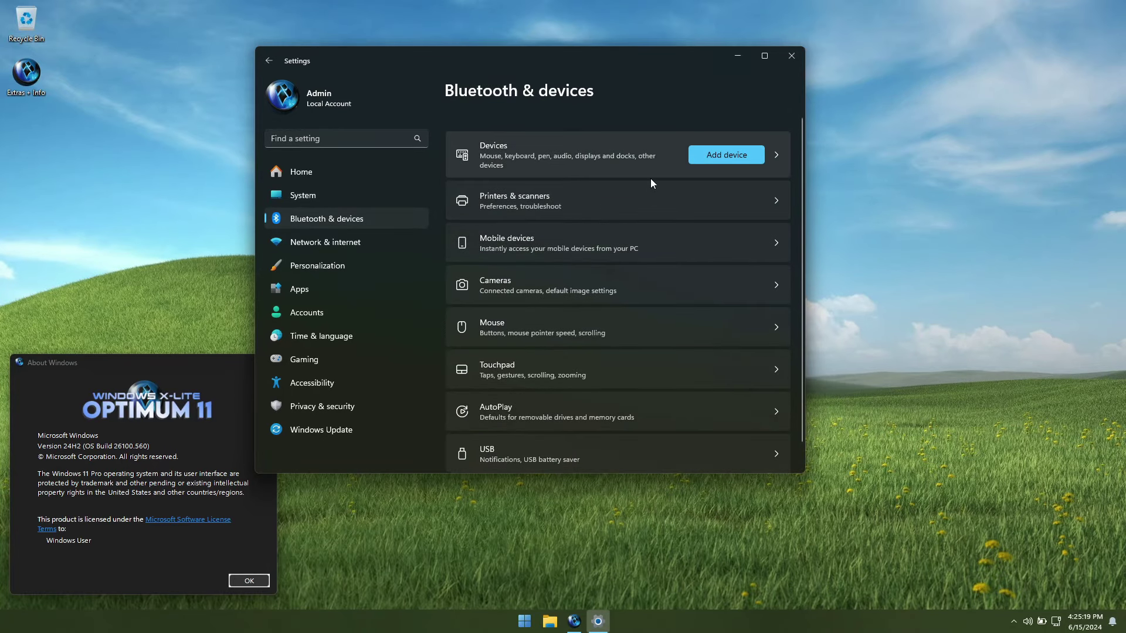
click(317, 248)
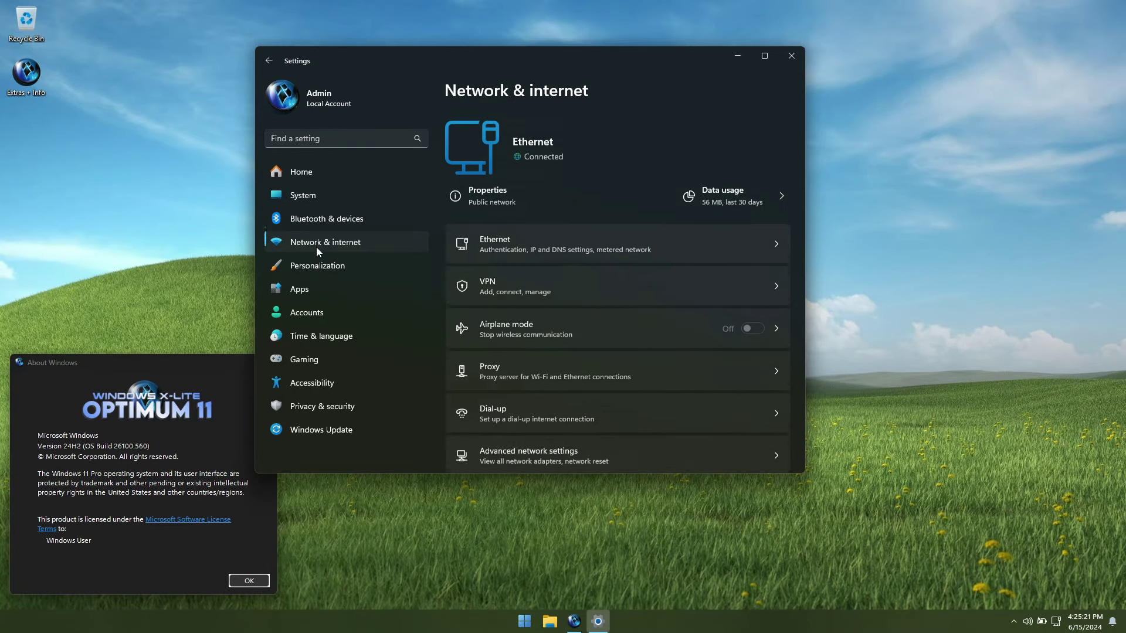
scroll(519, 268, down, 1)
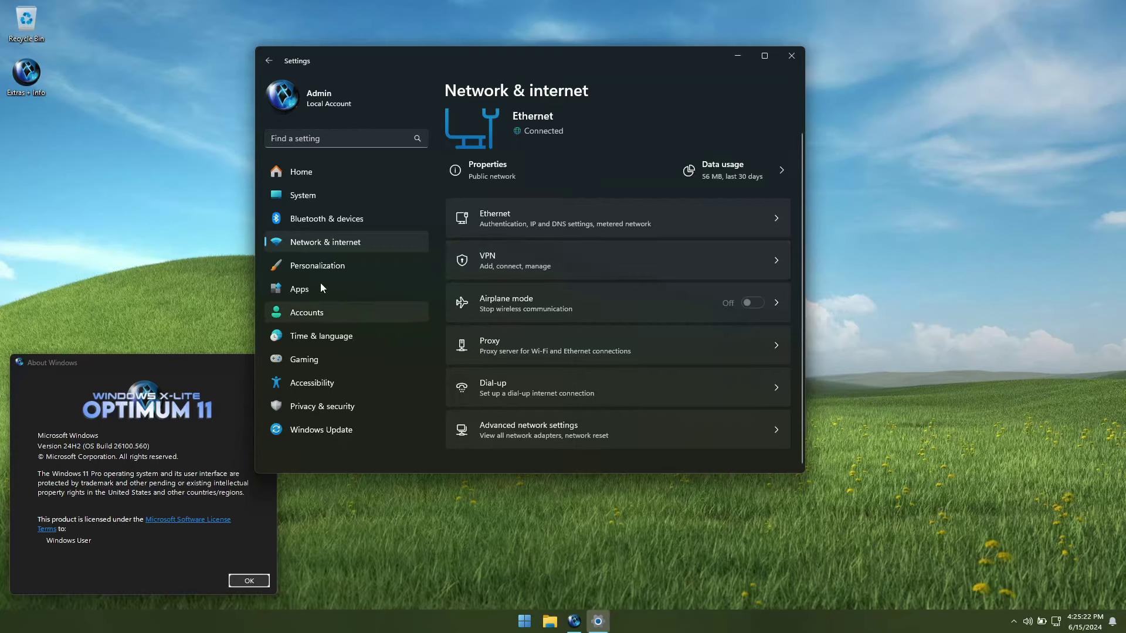
Step: Look through the Personalization categories and review the Taskbar settings
click(318, 265)
scroll(657, 279, down, 3)
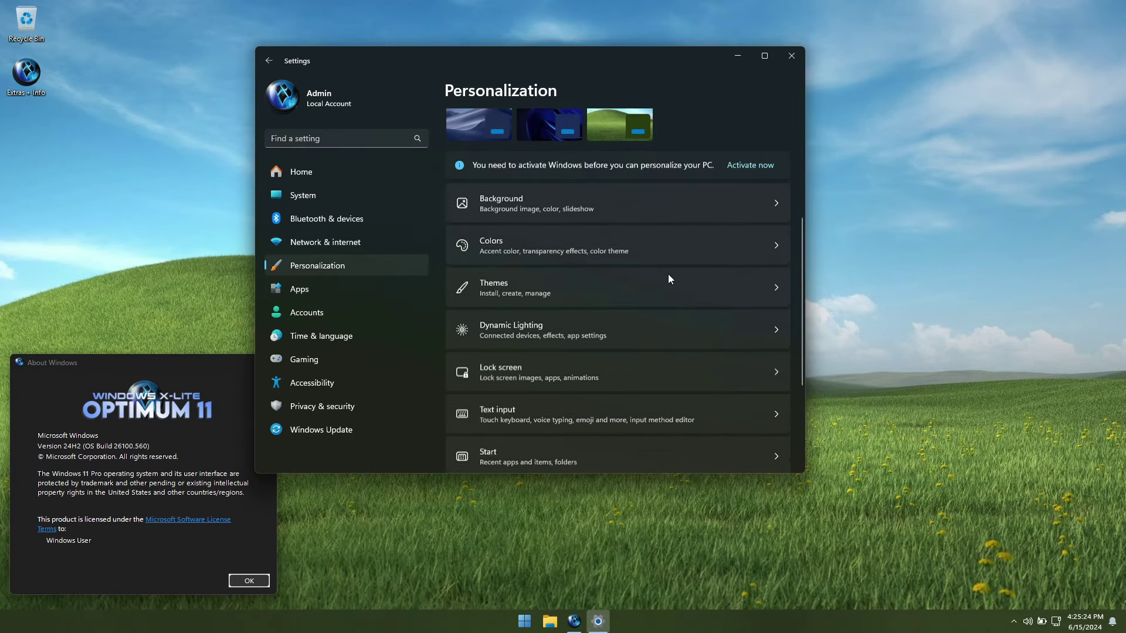
scroll(670, 278, down, 5)
click(666, 348)
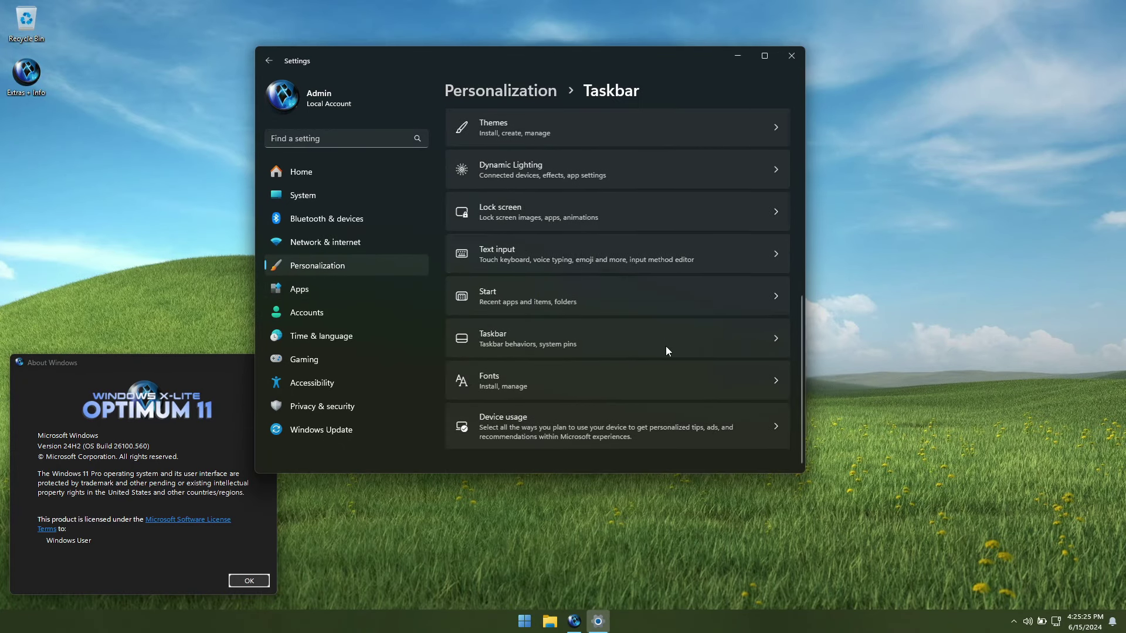
scroll(662, 191, down, 3)
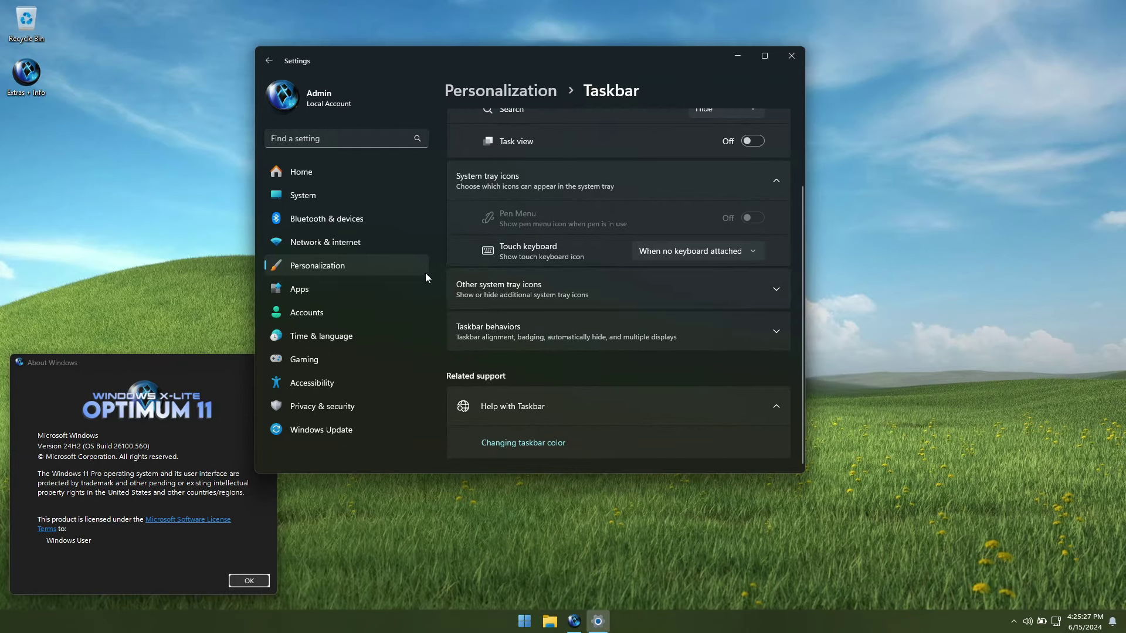
Step: View the Apps and Accounts settings, and open the Microsoft account sign-in window from Rewards, closing it without signing in
click(300, 287)
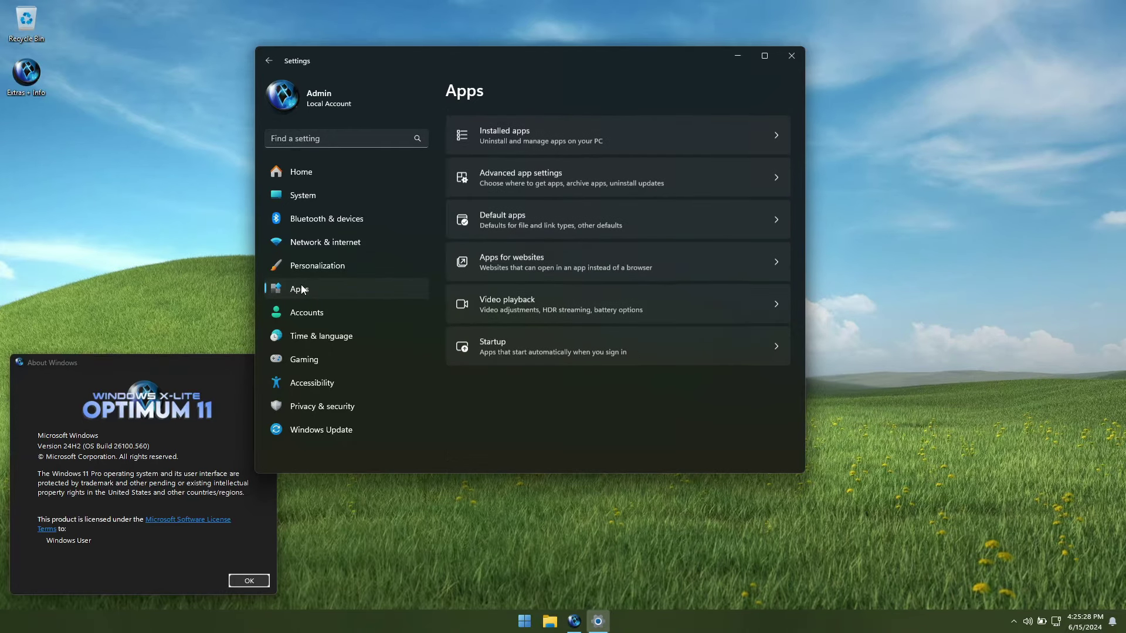
click(321, 314)
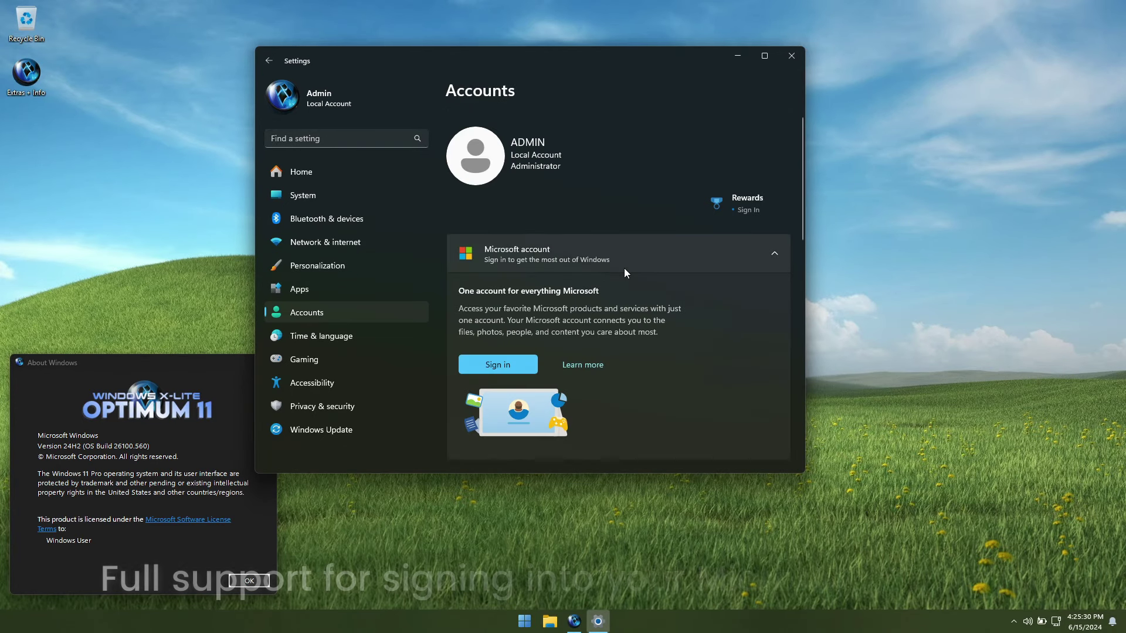
scroll(651, 221, down, 1)
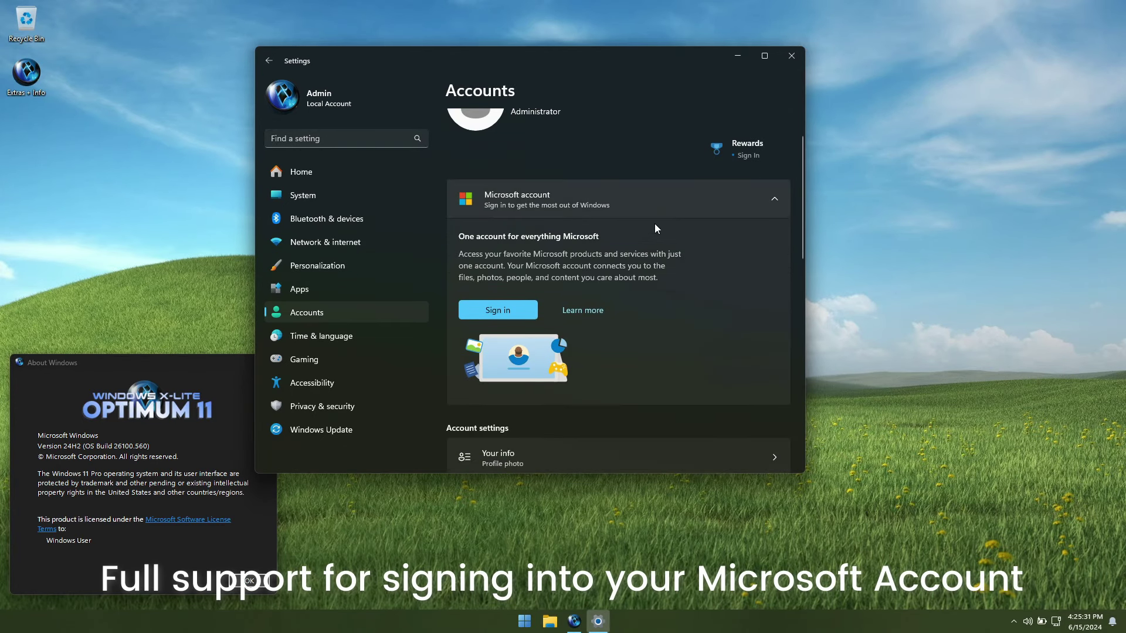
click(733, 152)
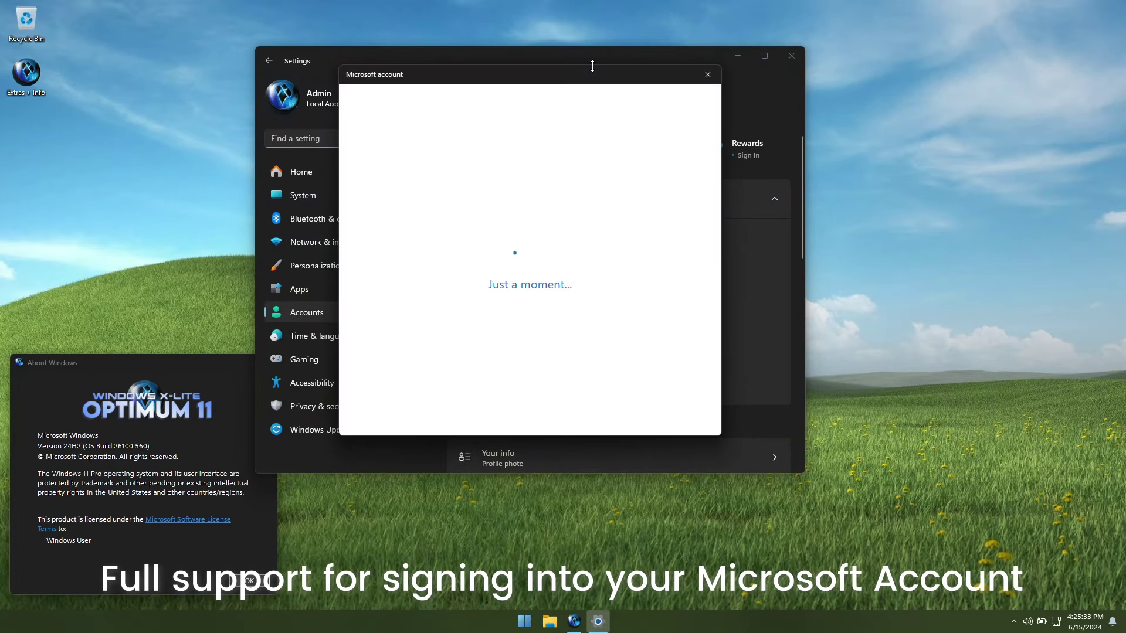
drag(592, 74, 848, 142)
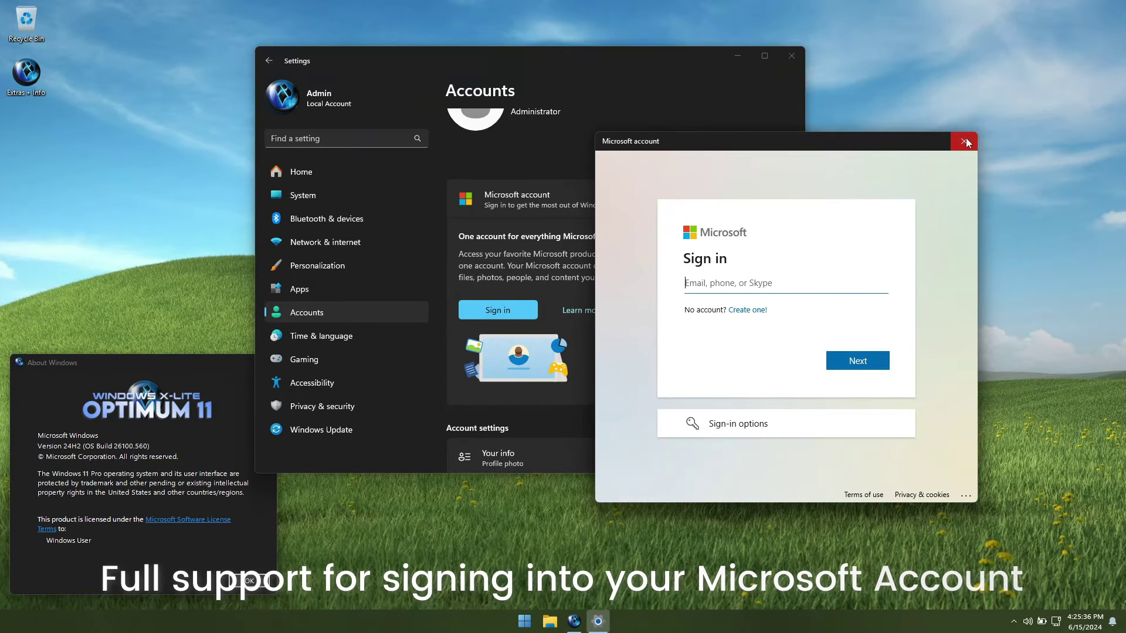
click(964, 141)
Step: Open the Date & time settings under Time & language and synchronize the clock with the time server
click(315, 340)
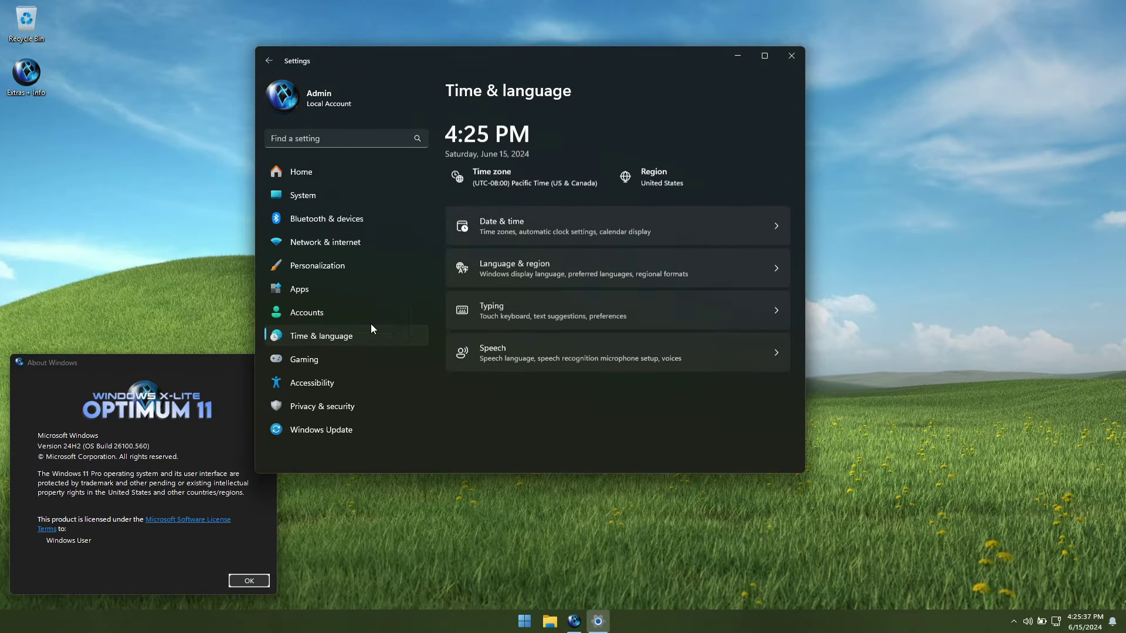
click(776, 220)
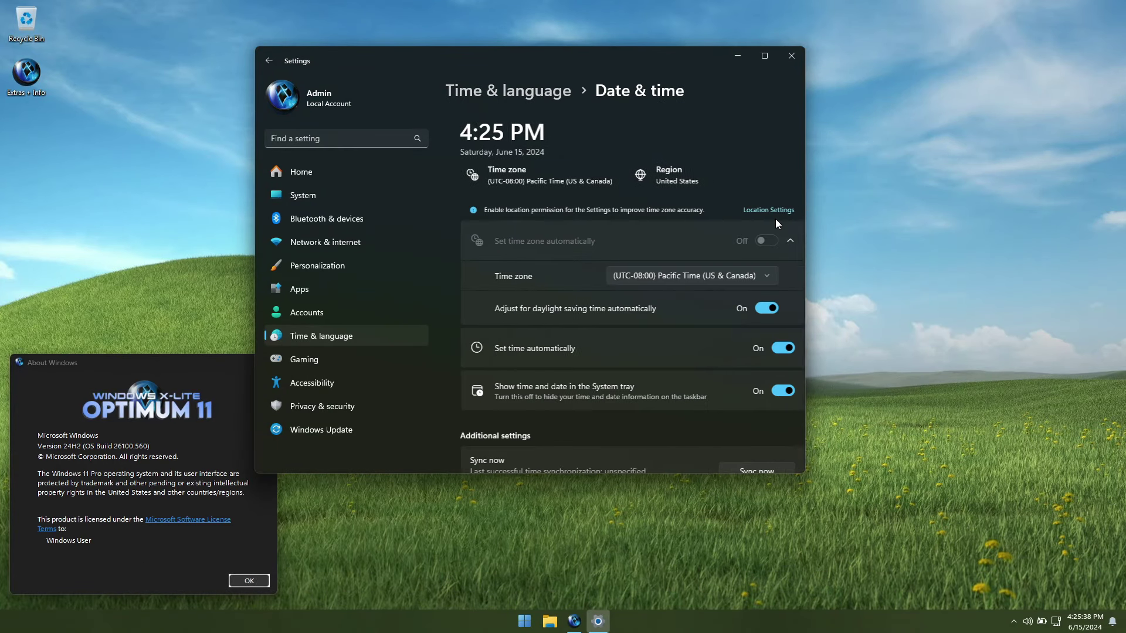
scroll(804, 161, down, 2)
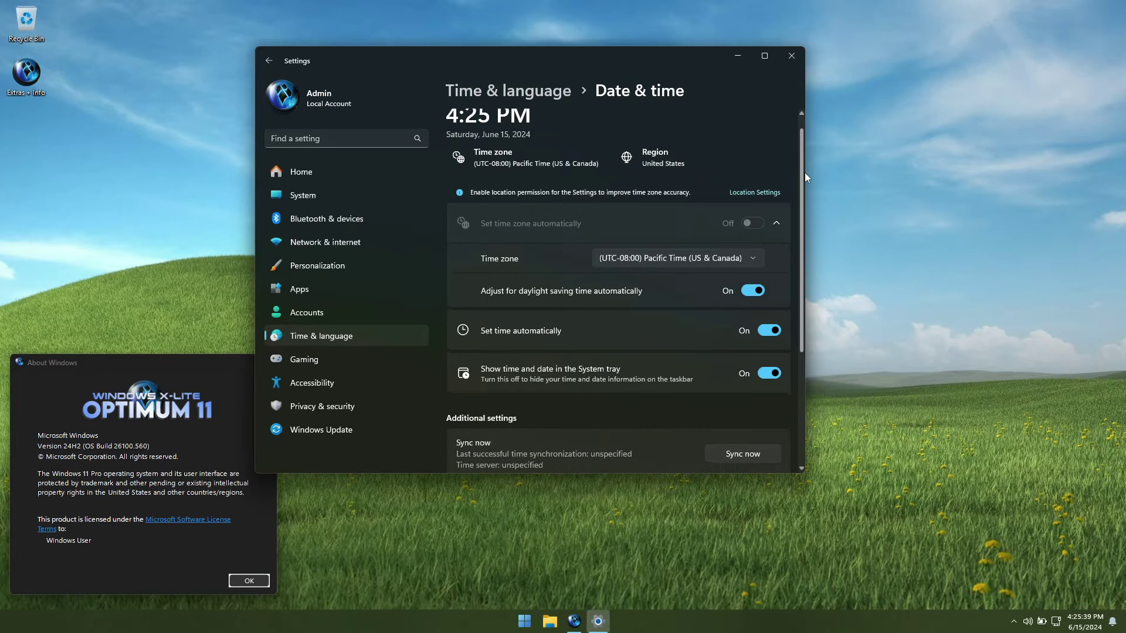
click(773, 320)
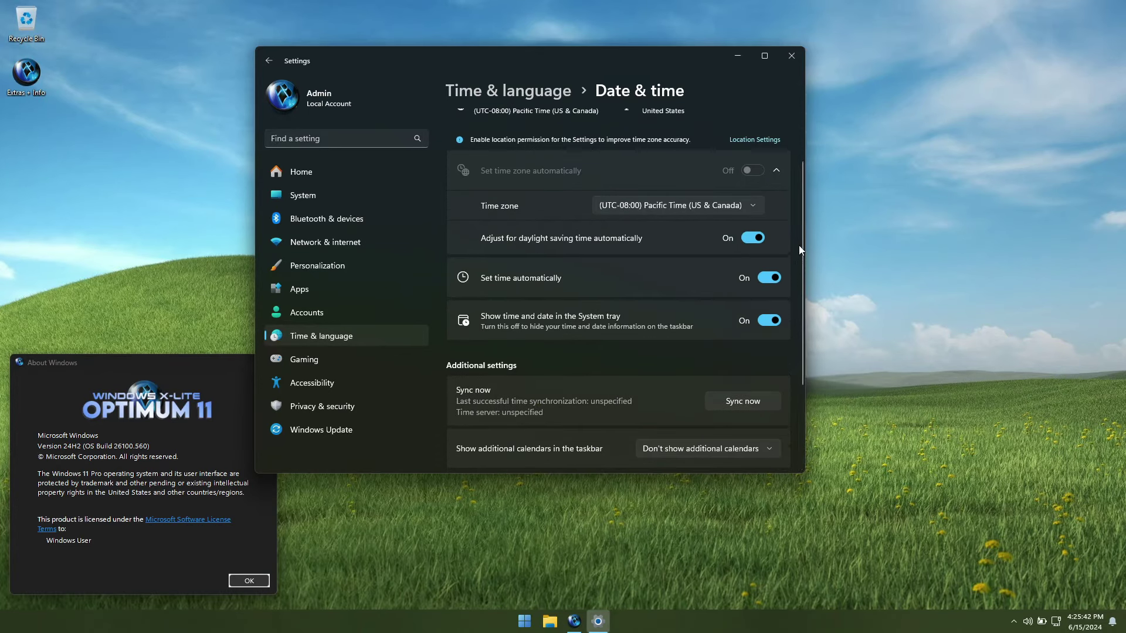
drag(802, 214, 809, 297)
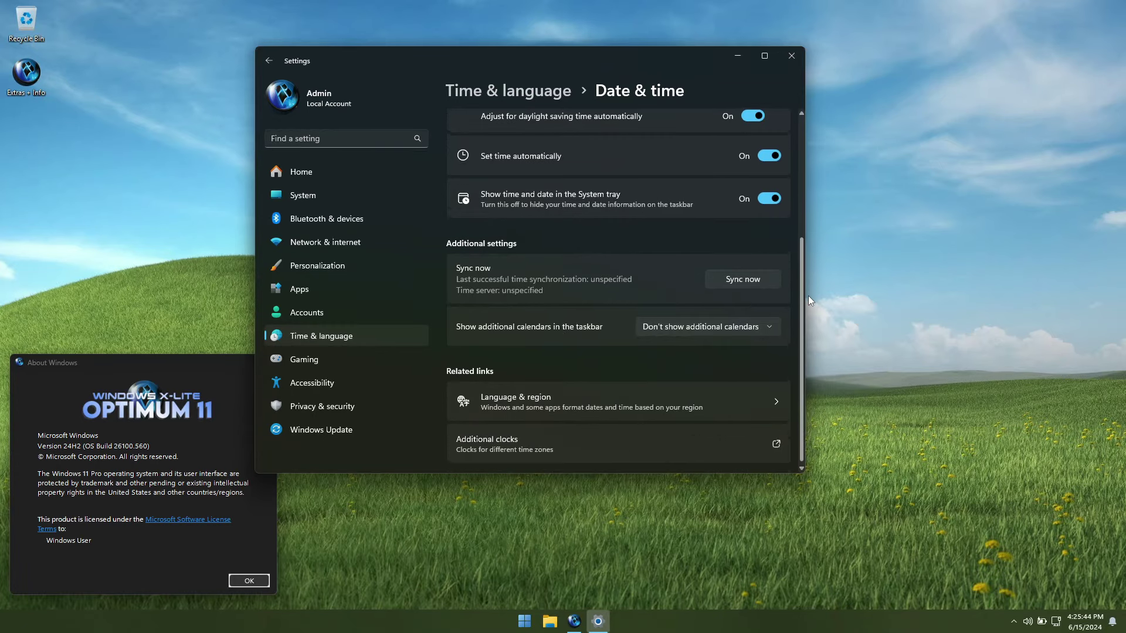
click(752, 270)
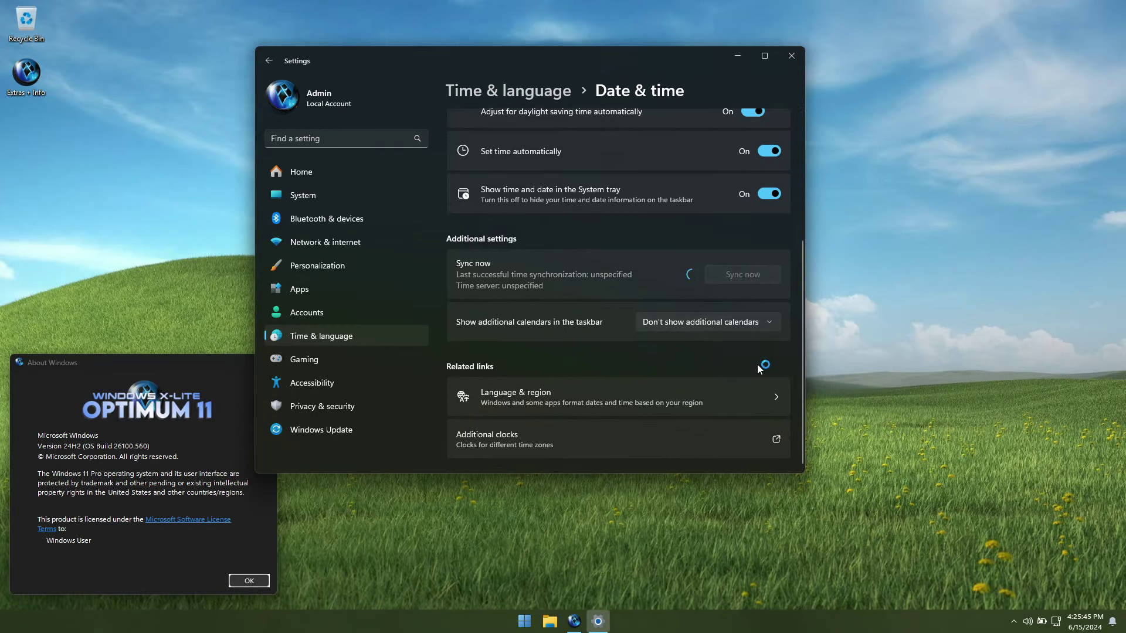
drag(801, 356, 807, 332)
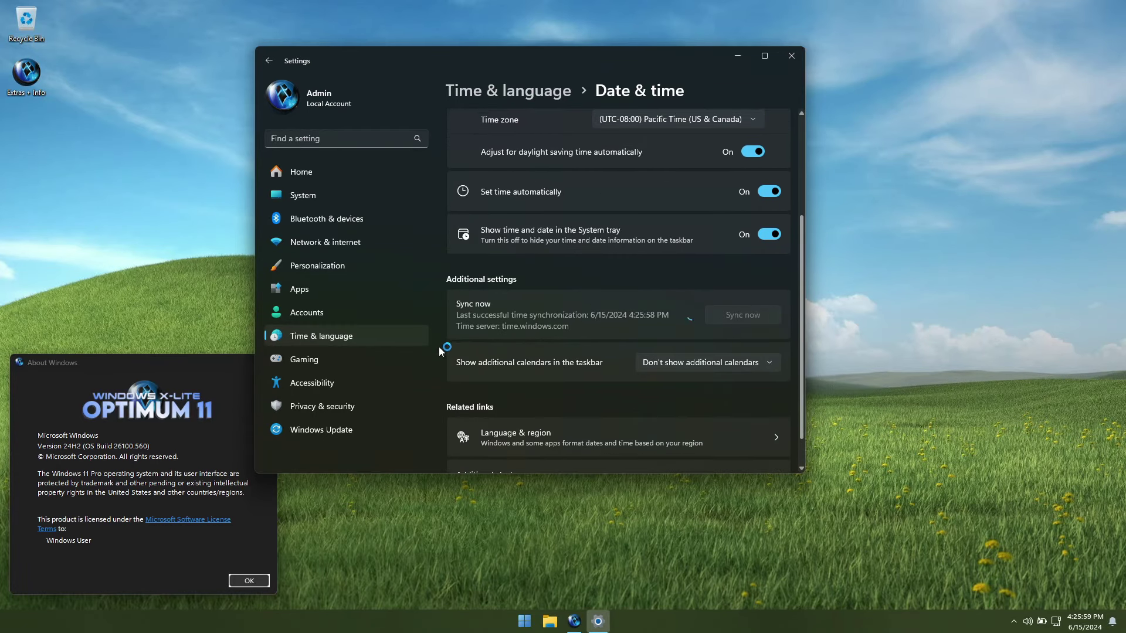
Step: View the Game Bar settings under Gaming and open the Accessibility settings
click(315, 365)
click(637, 143)
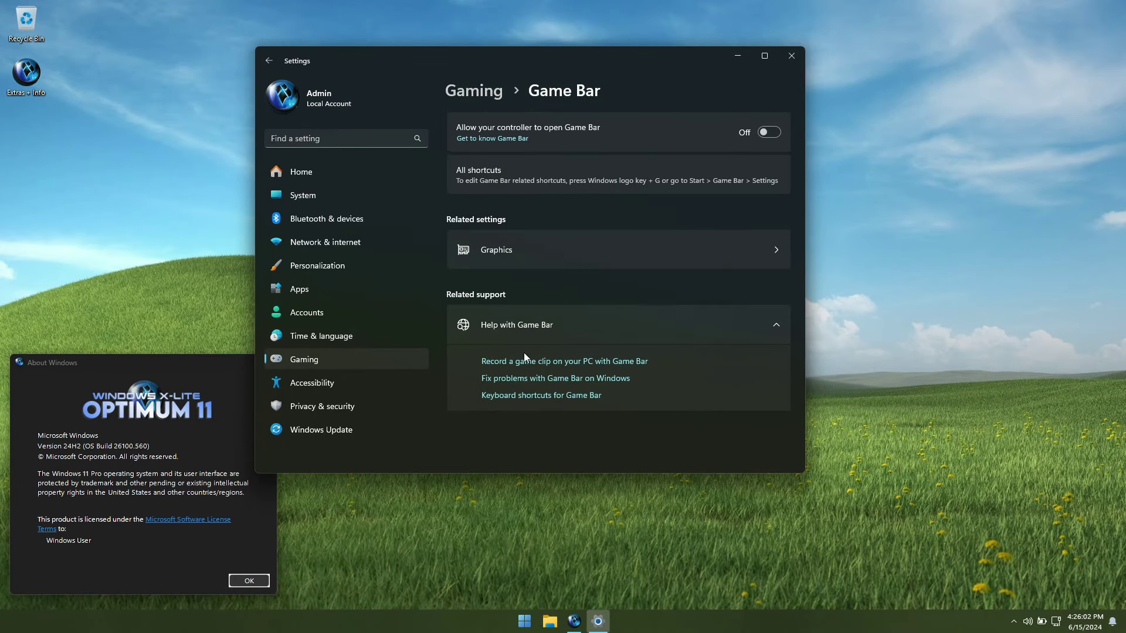
click(321, 384)
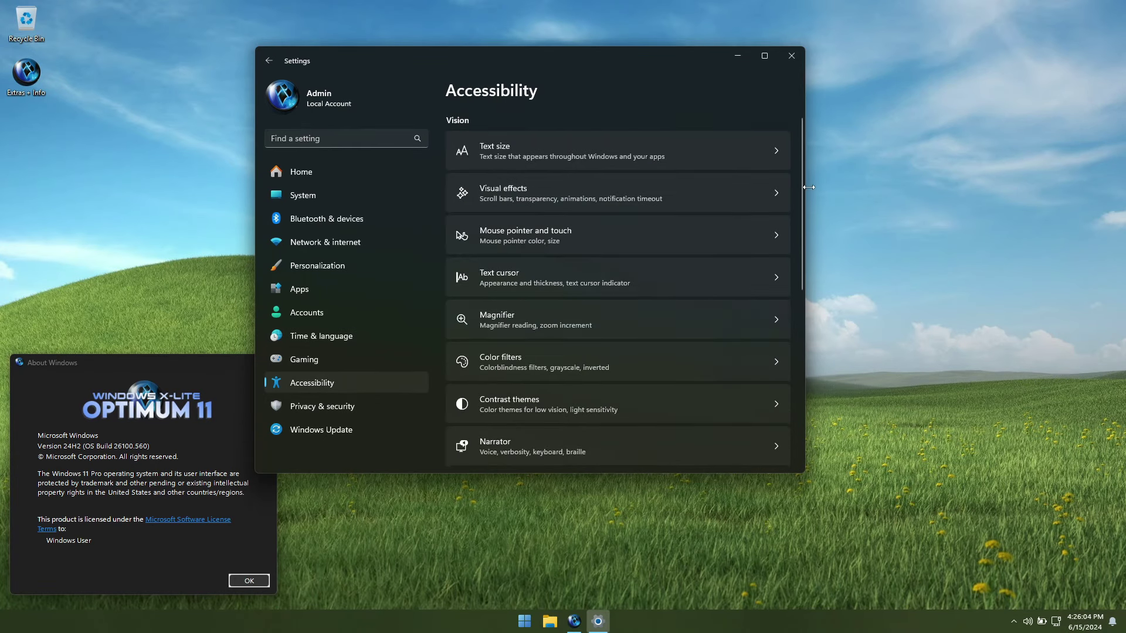
Step: Look through the Accessibility options and the Privacy & security options in Windows Settings
drag(801, 163, 785, 339)
click(347, 407)
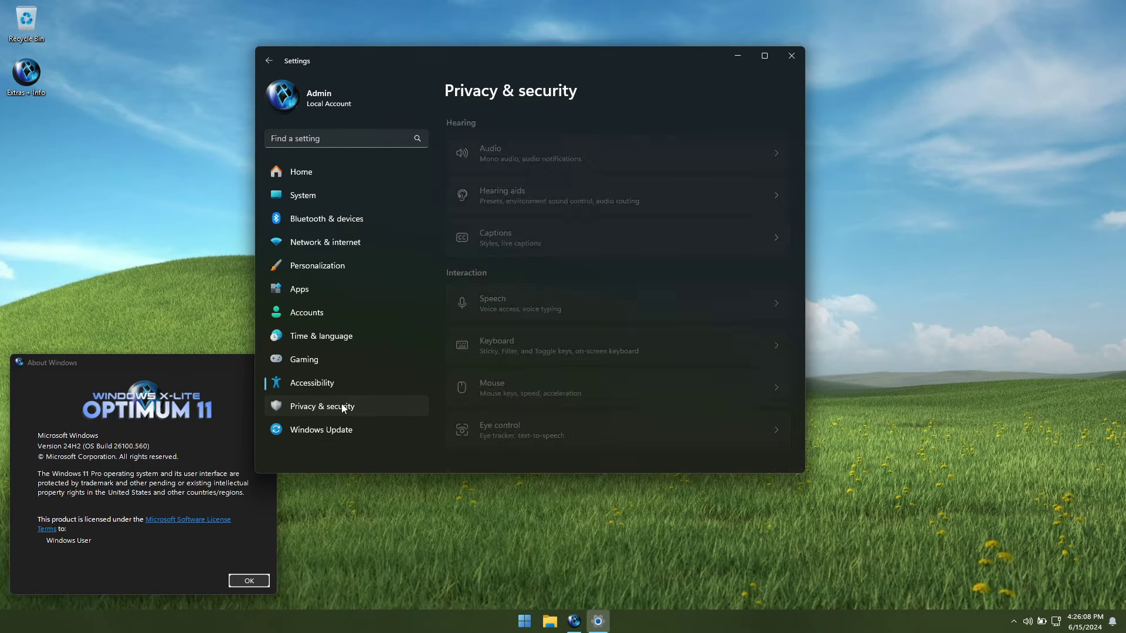
drag(606, 68, 648, 57)
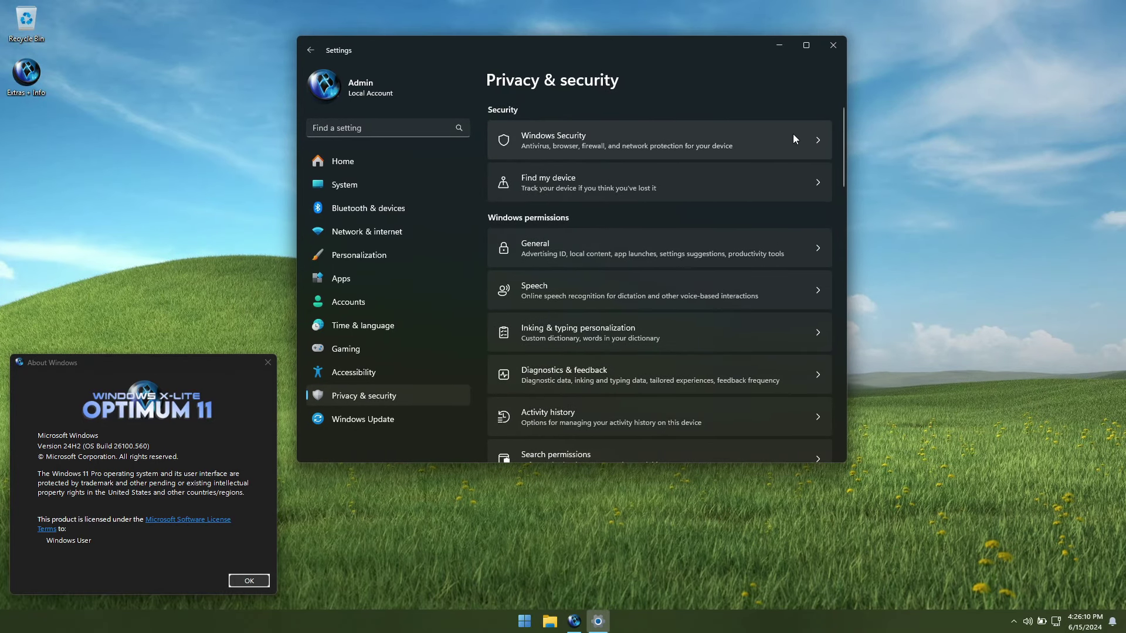
drag(845, 138, 827, 399)
Step: In Windows Update, resume the paused updates and pause them again until 6/3/2034, closing Settings and About Windows when done
click(412, 416)
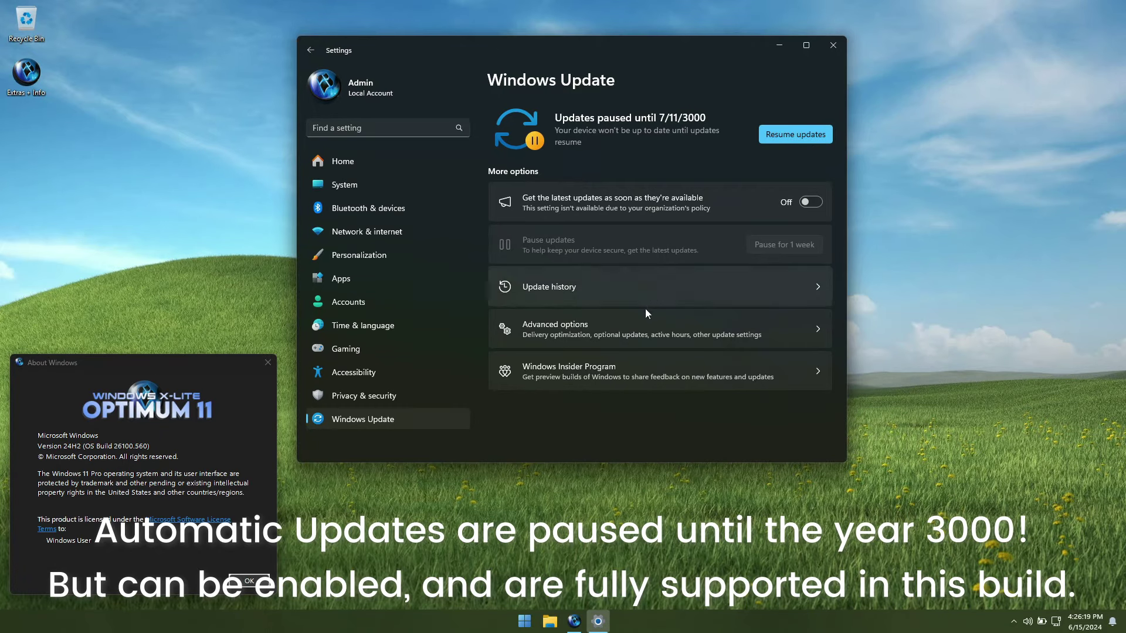
click(810, 135)
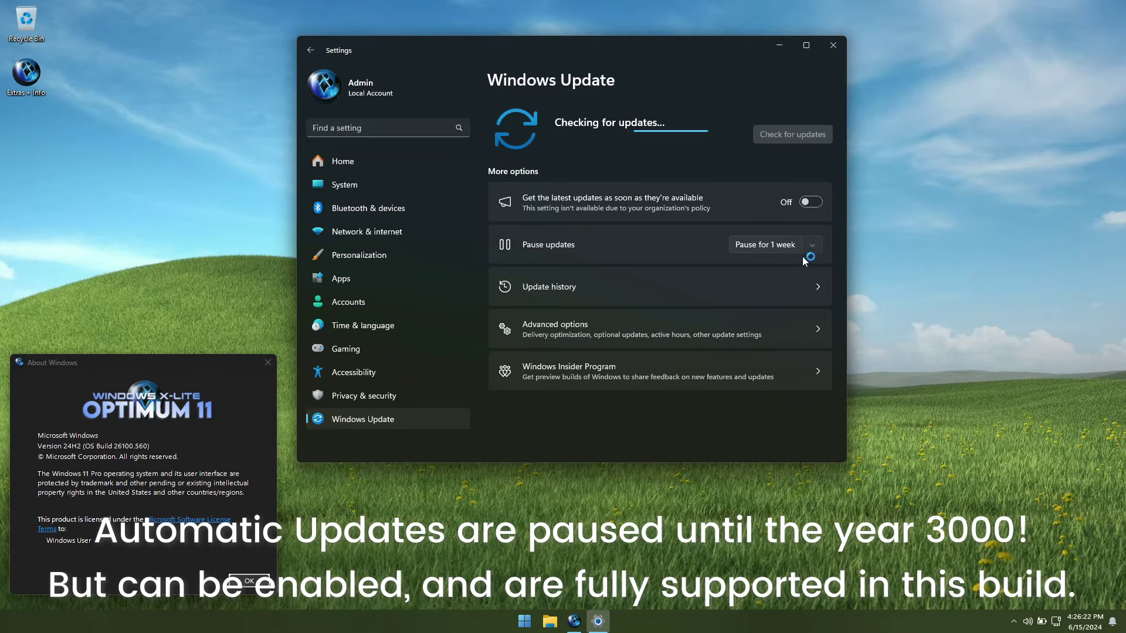
click(812, 244)
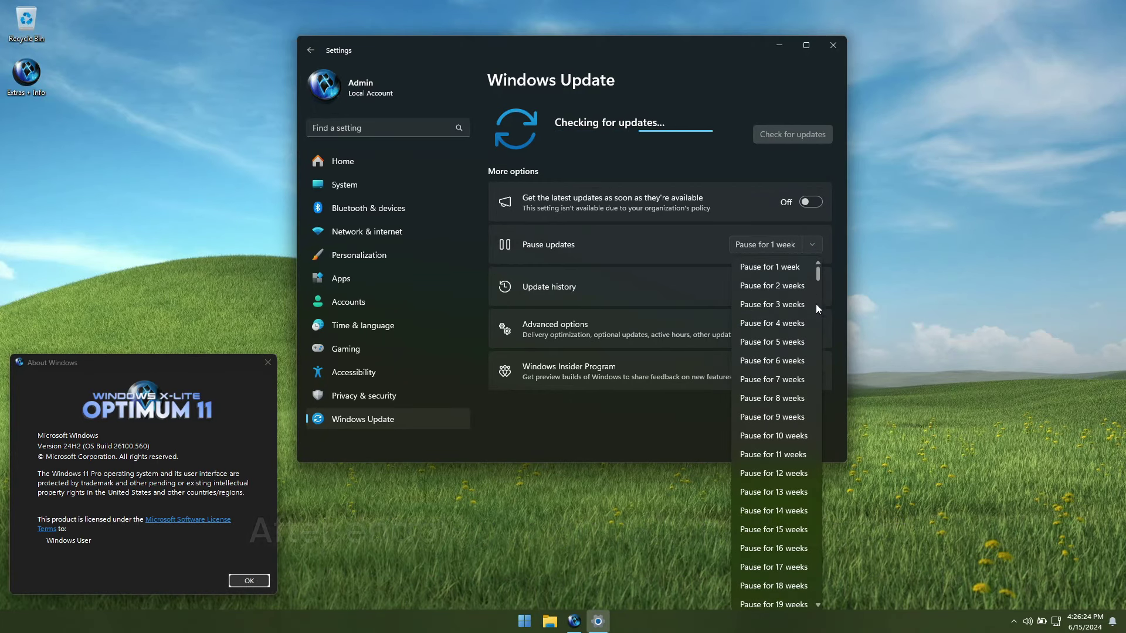
drag(816, 304, 820, 601)
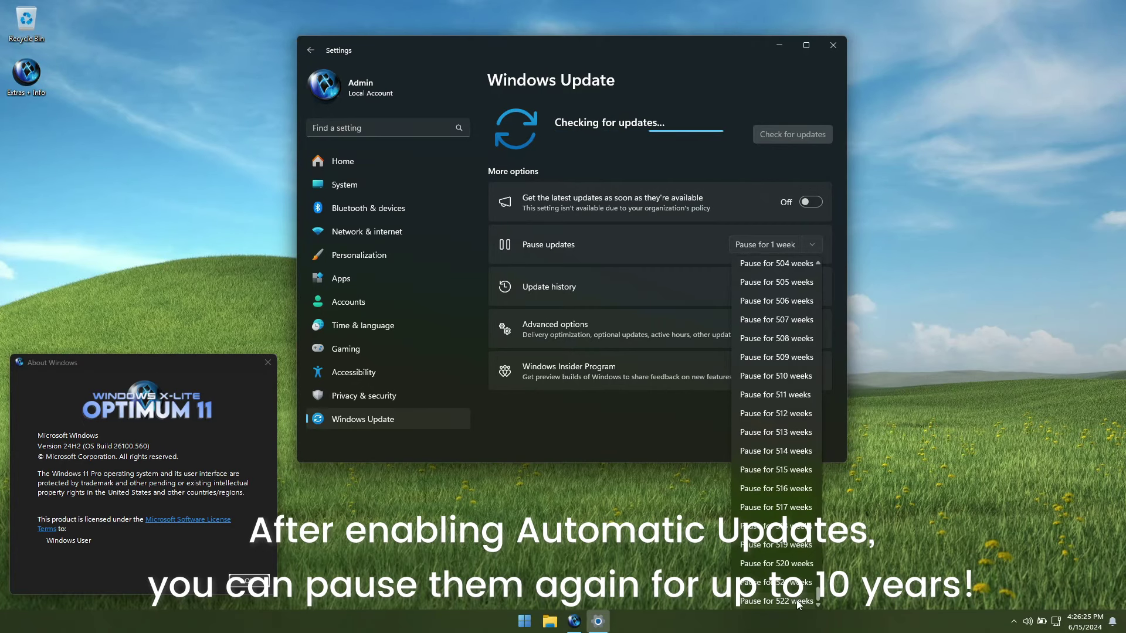
click(789, 580)
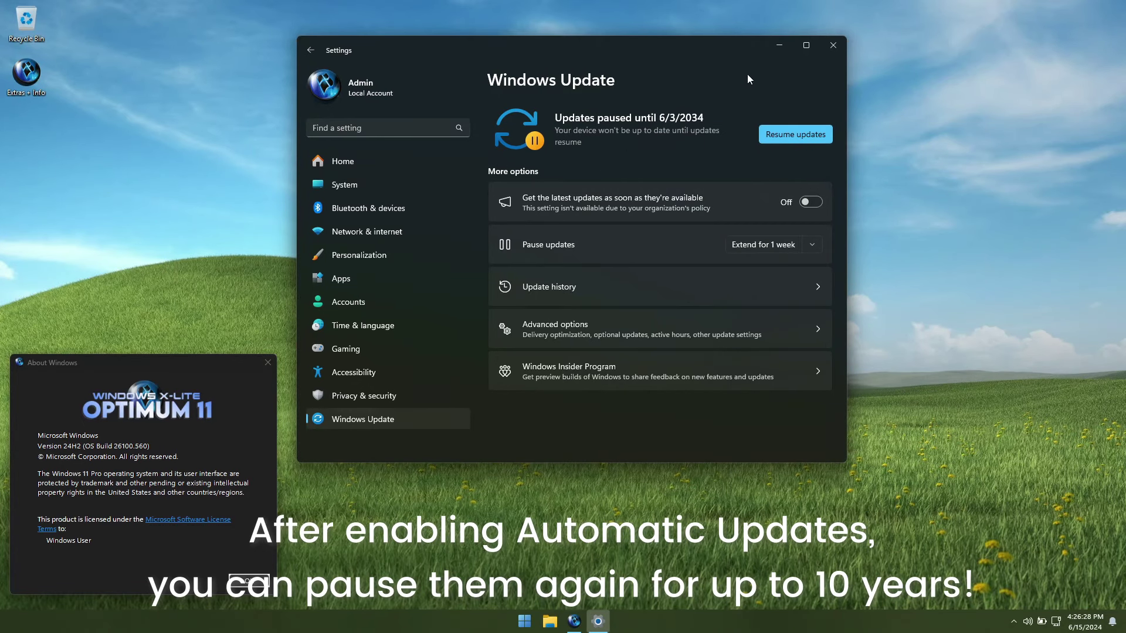
click(832, 47)
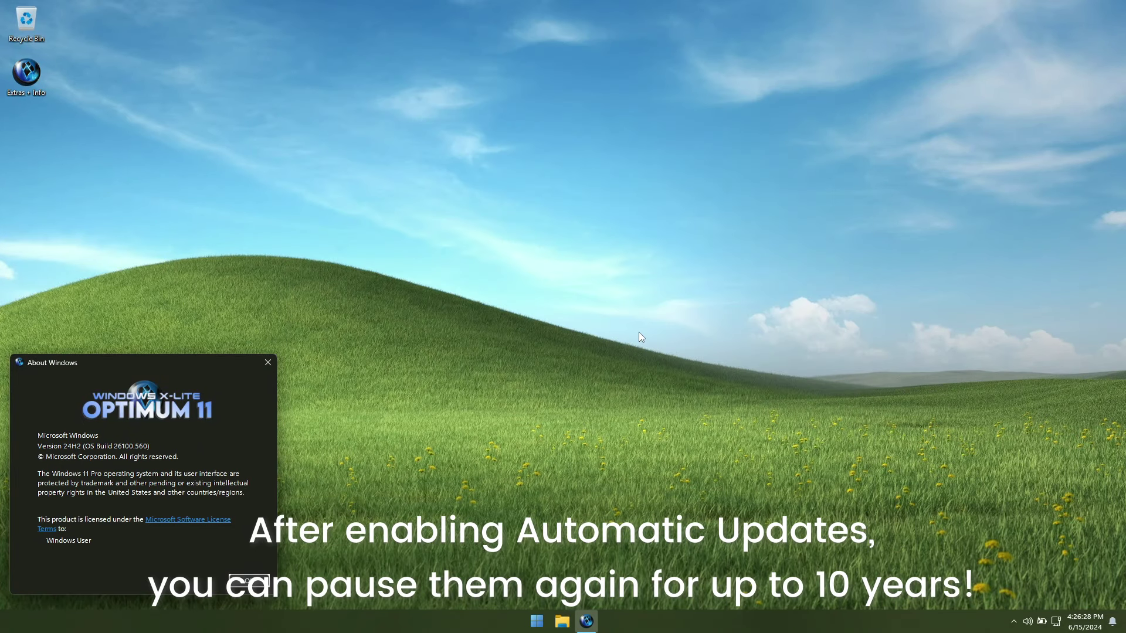
click(267, 586)
Step: Show the Start menu's program list and expand the Accessibility, Apps and Startup folders to view their contents
click(551, 621)
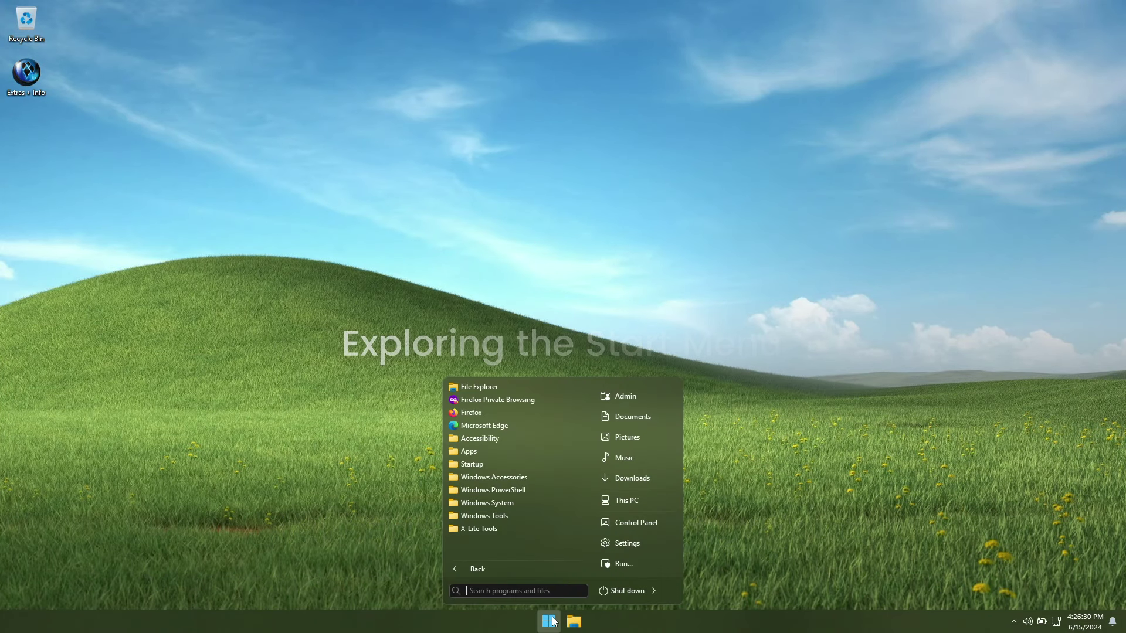
click(493, 438)
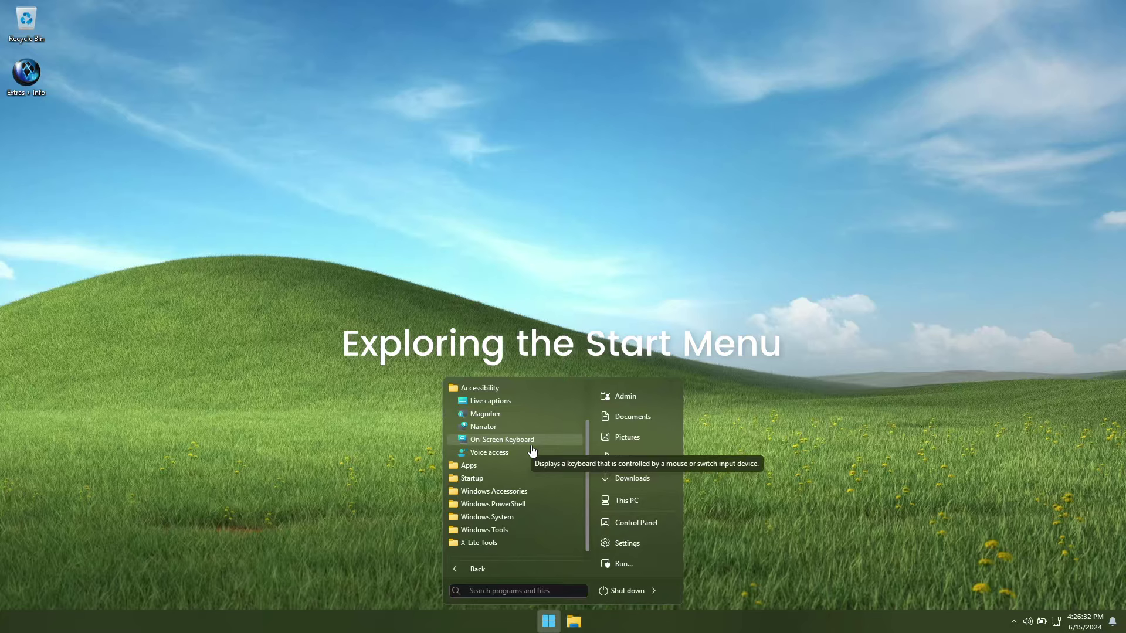
click(504, 467)
scroll(537, 420, down, 1)
scroll(537, 420, down, 1)
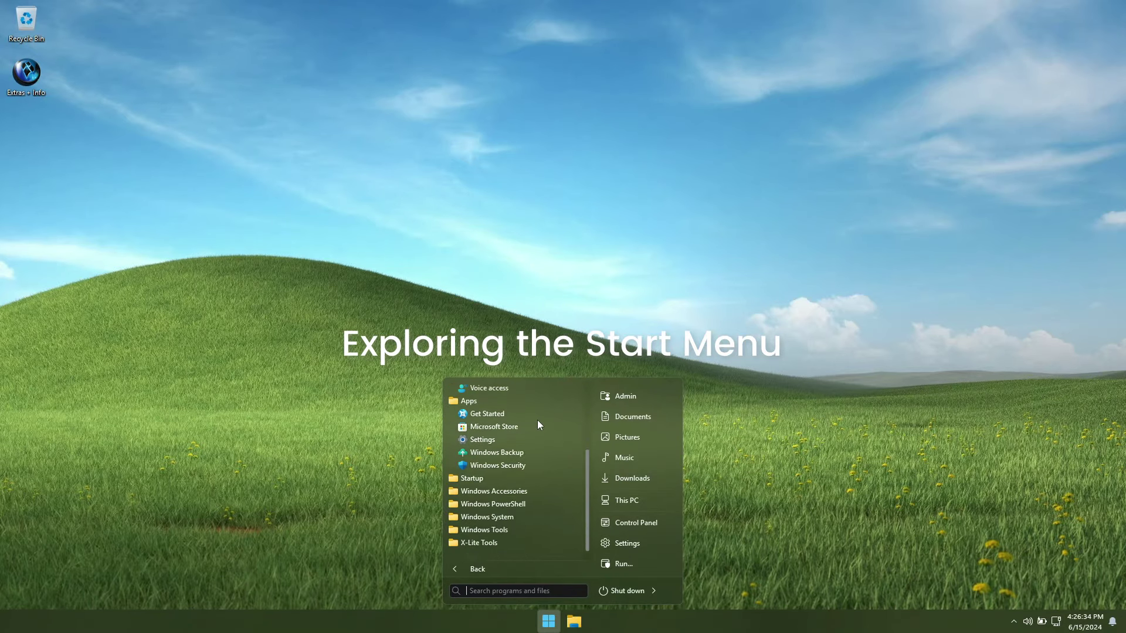
click(520, 478)
scroll(536, 470, down, 1)
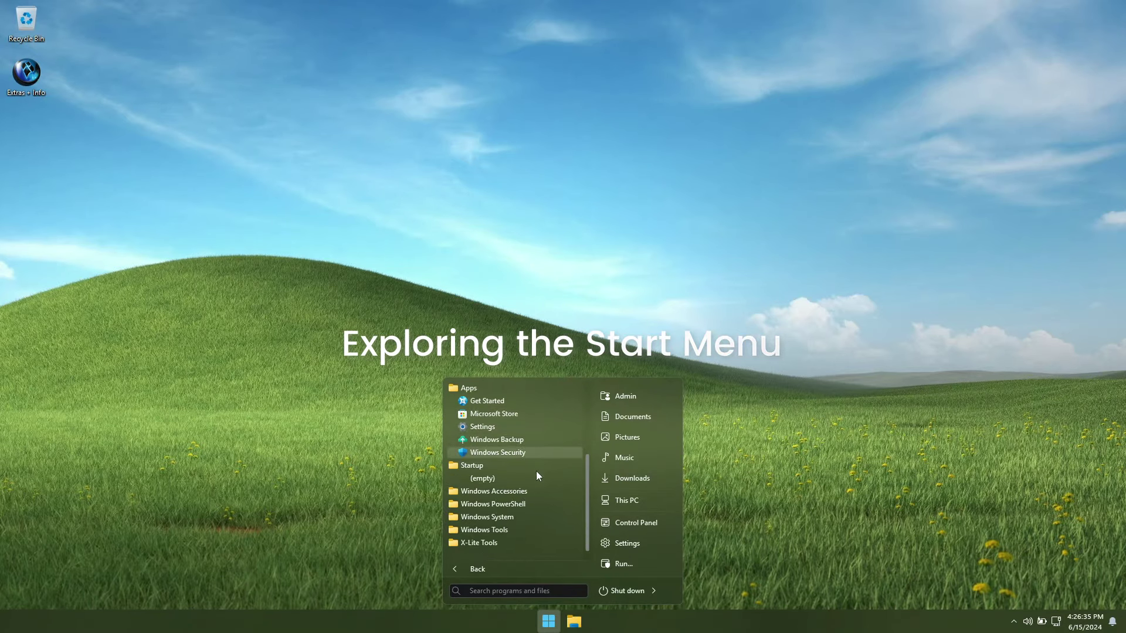
Step: Expand the Windows Accessories, Windows PowerShell and Windows System folders to view the programs they contain
click(514, 493)
scroll(541, 437, down, 1)
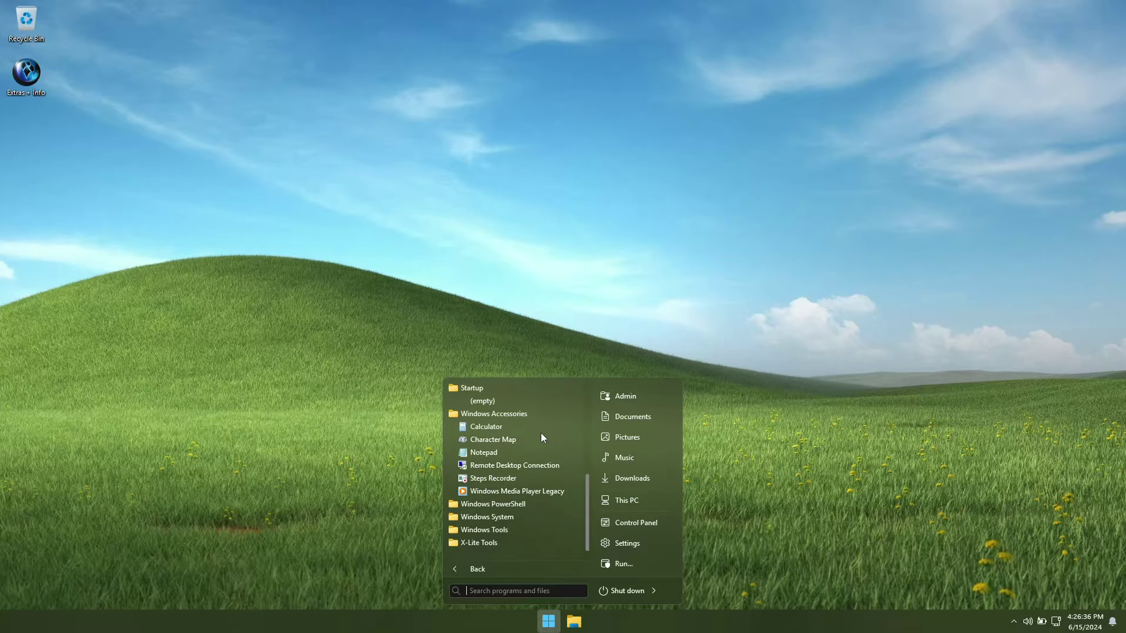
click(522, 504)
scroll(537, 475, down, 1)
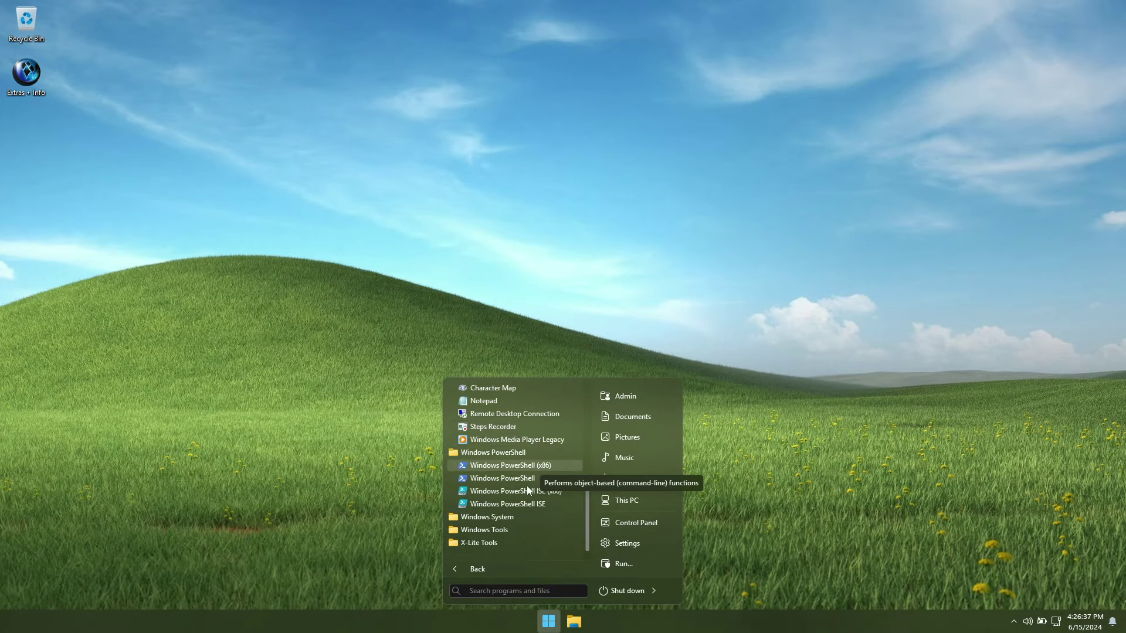
click(502, 515)
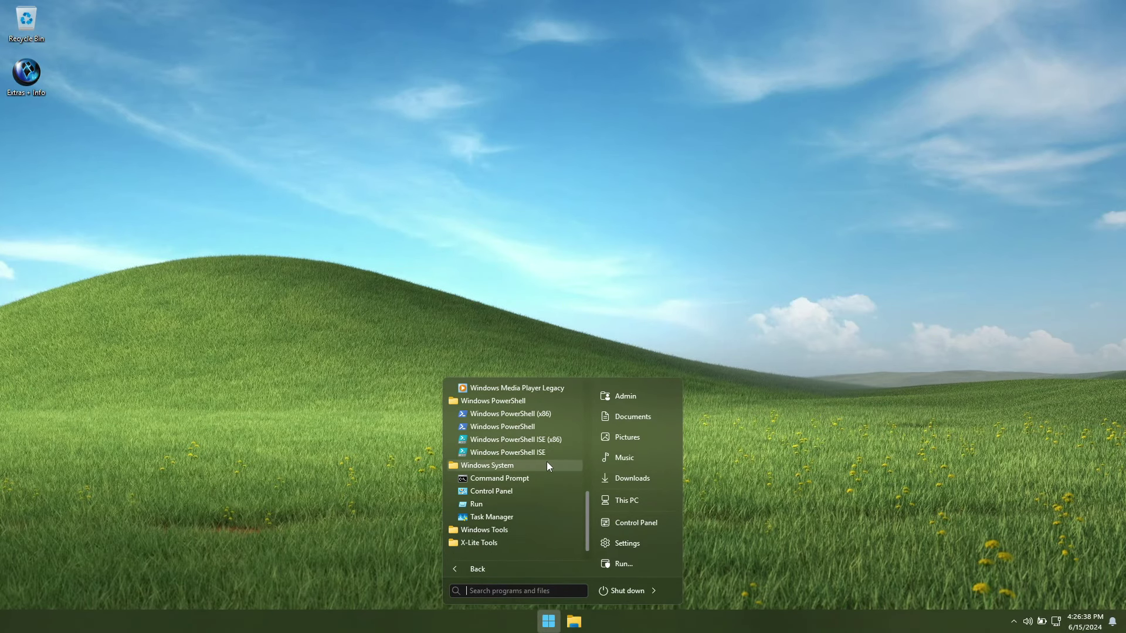
Step: Expand the Windows Tools and X-Lite Tools folders and look through the utilities they contain
click(498, 530)
scroll(528, 424, up, 1)
scroll(528, 423, down, 3)
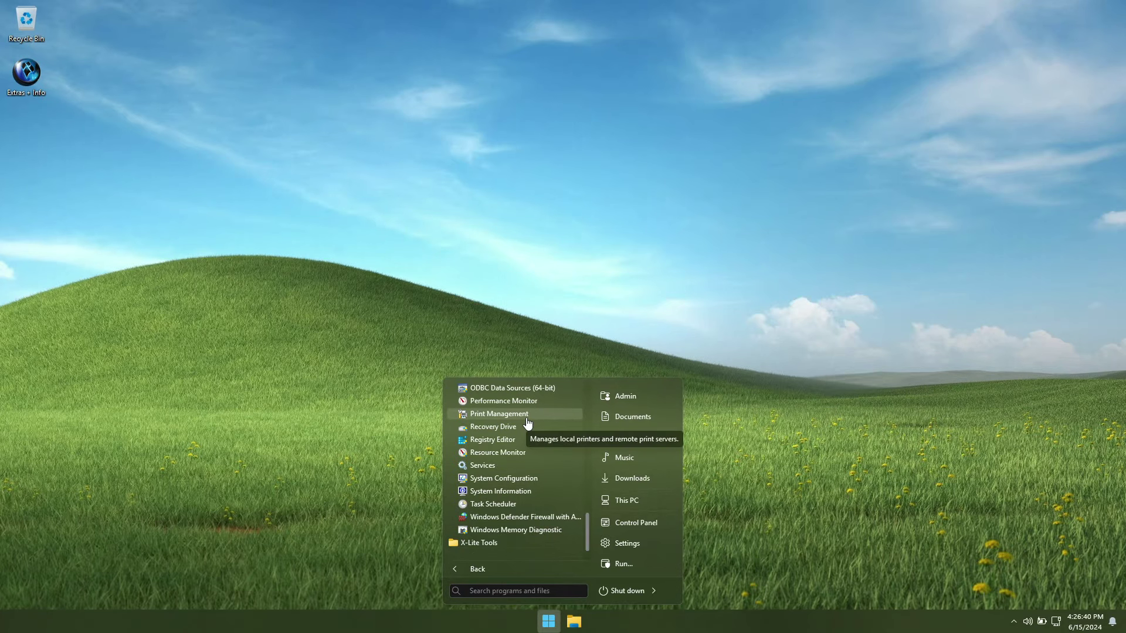
click(495, 541)
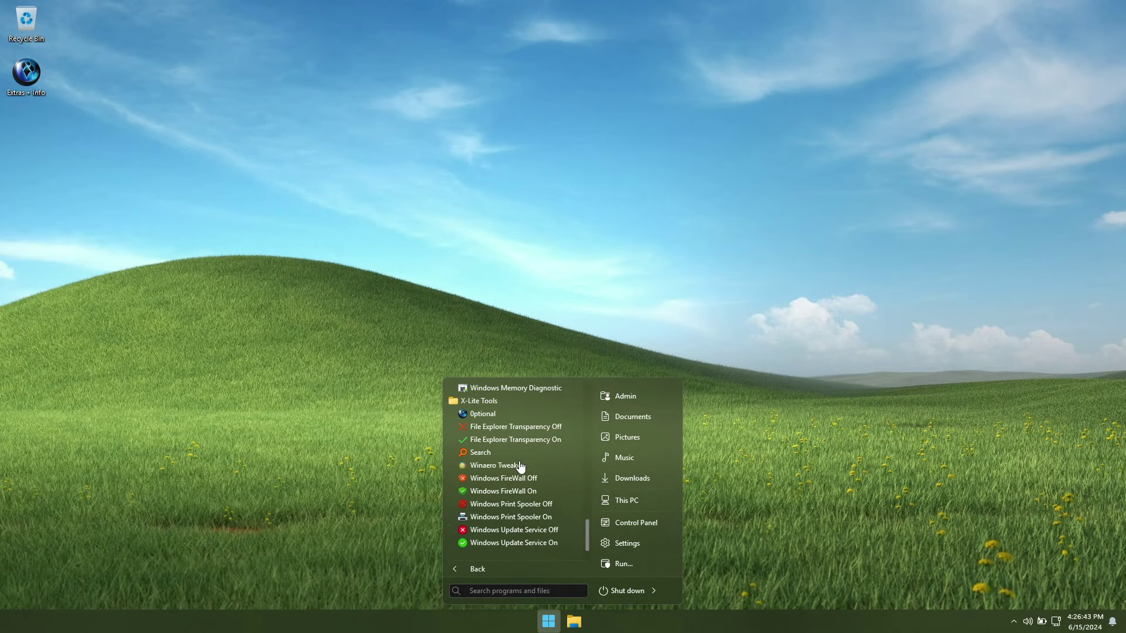
Step: Collapse the Accessibility folder in the program list and launch Microsoft Store from the Apps folder
scroll(528, 503, up, 3)
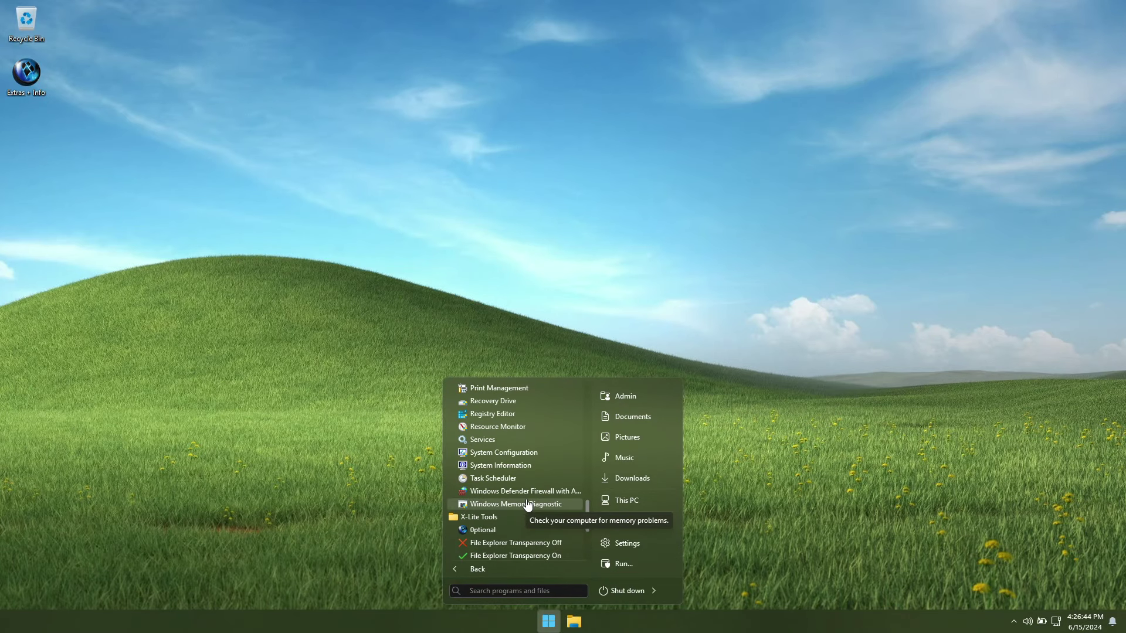
drag(586, 488, 593, 384)
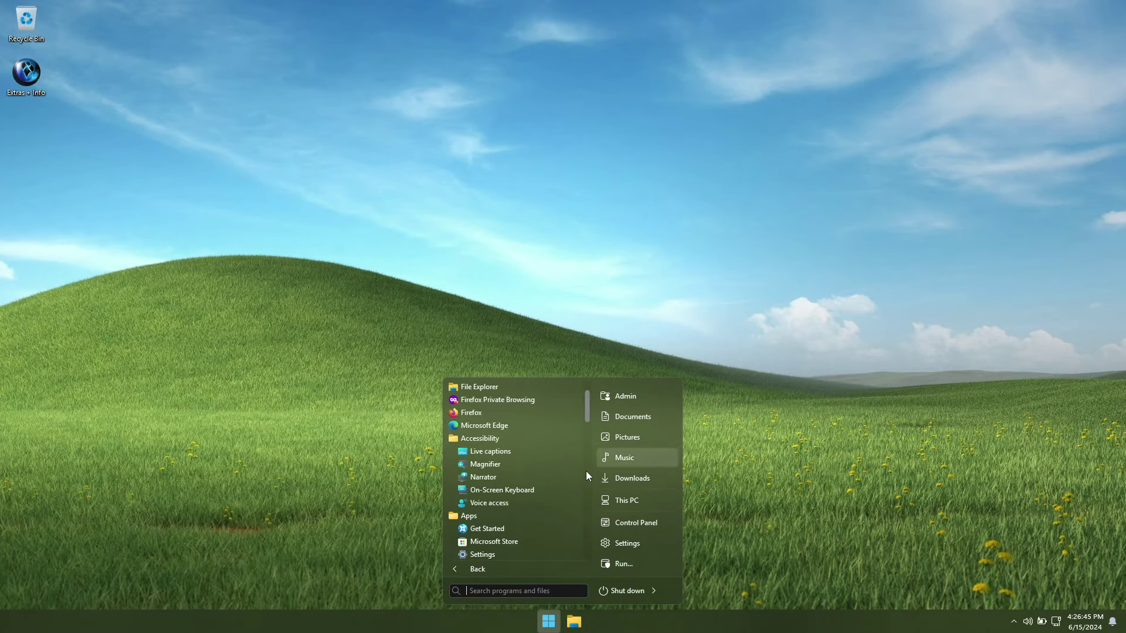
click(480, 439)
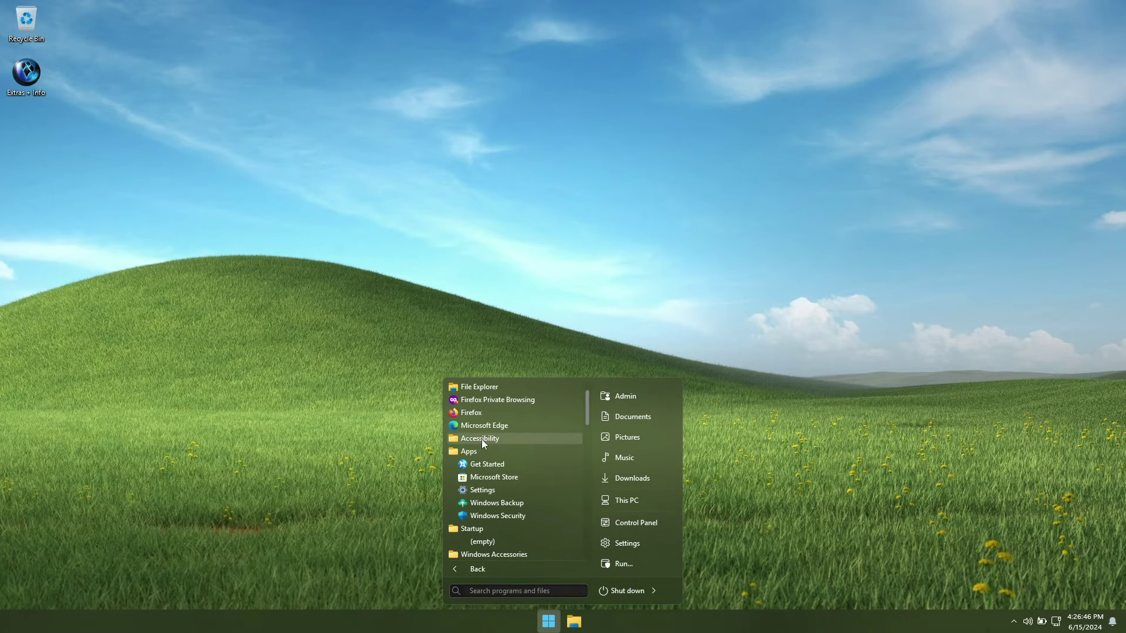
click(484, 477)
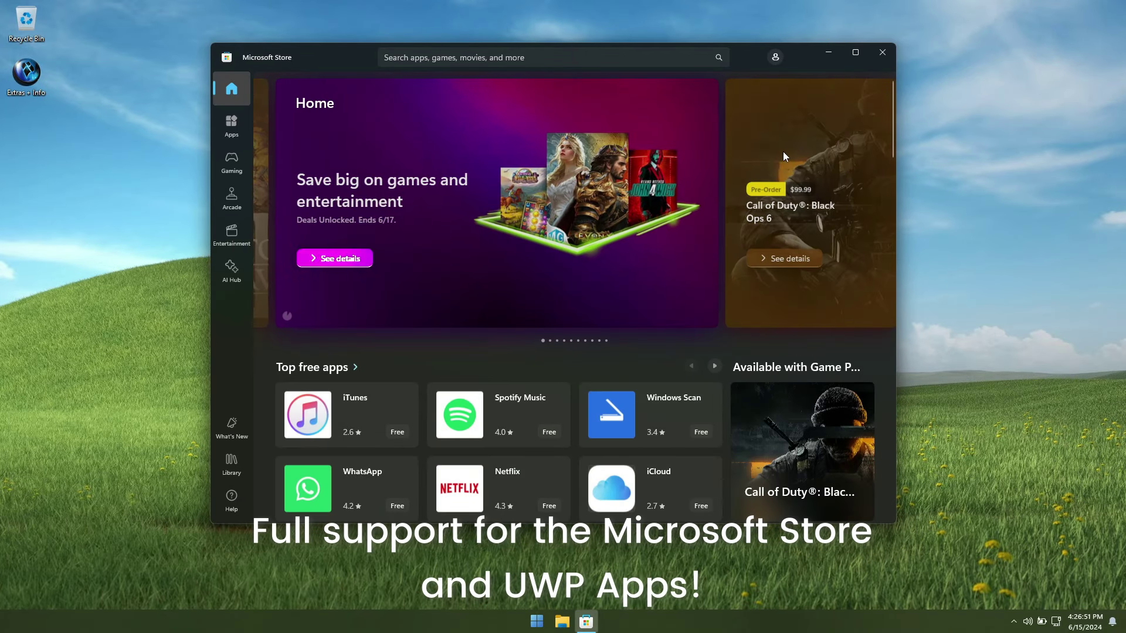
drag(748, 55, 733, 43)
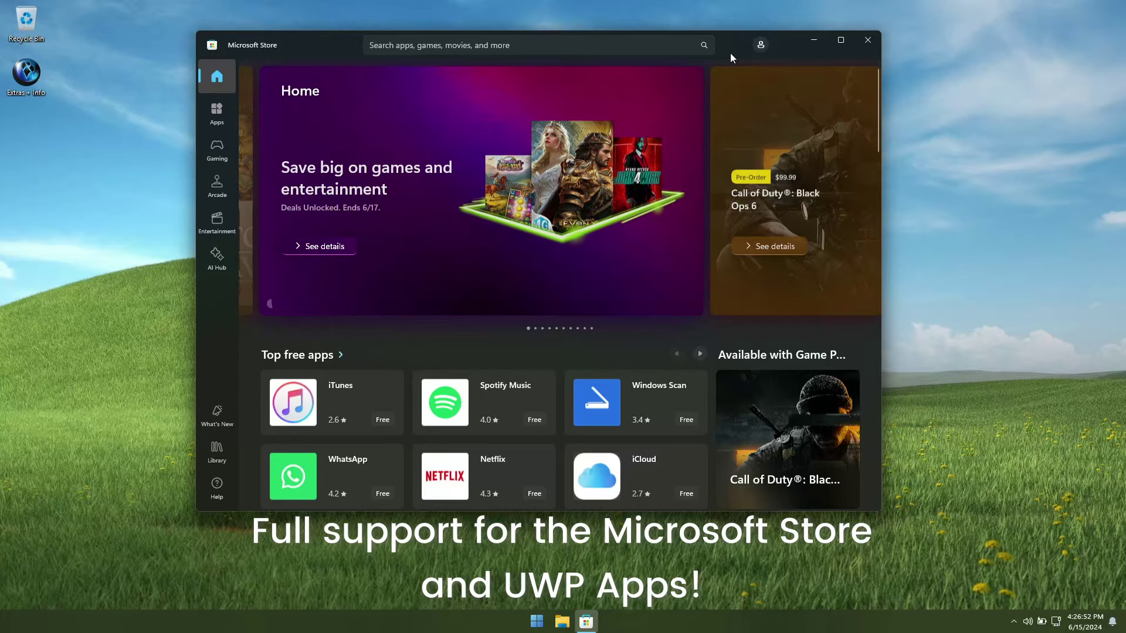
Step: In the Microsoft Store settings, turn off App updates, Notifications for app installations and Video autoplay
click(761, 45)
click(680, 242)
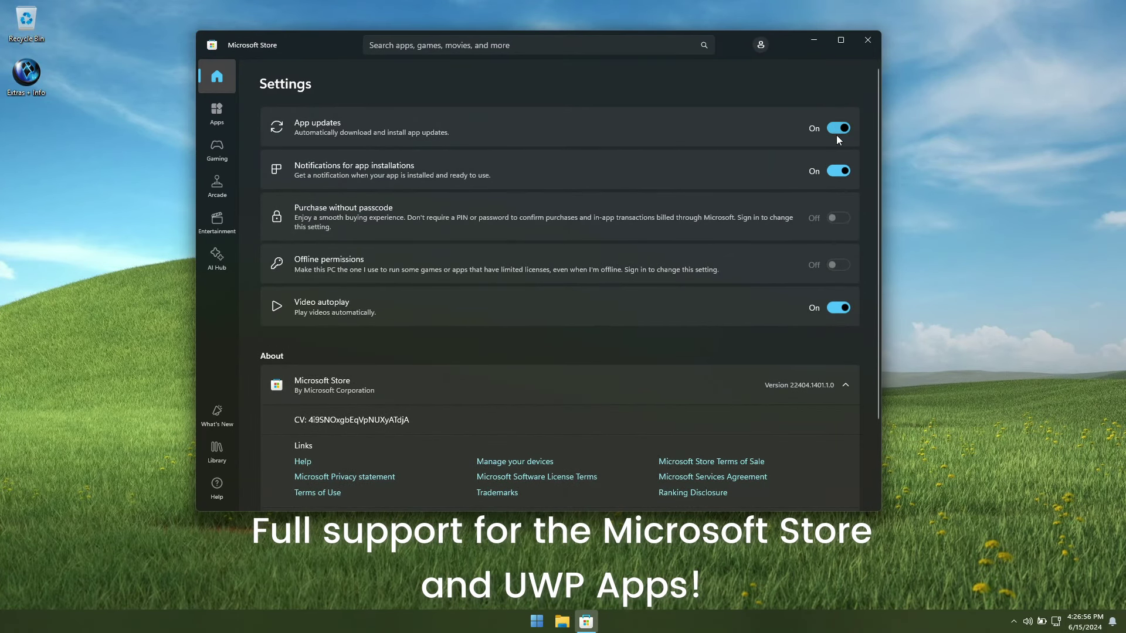
click(837, 130)
click(838, 171)
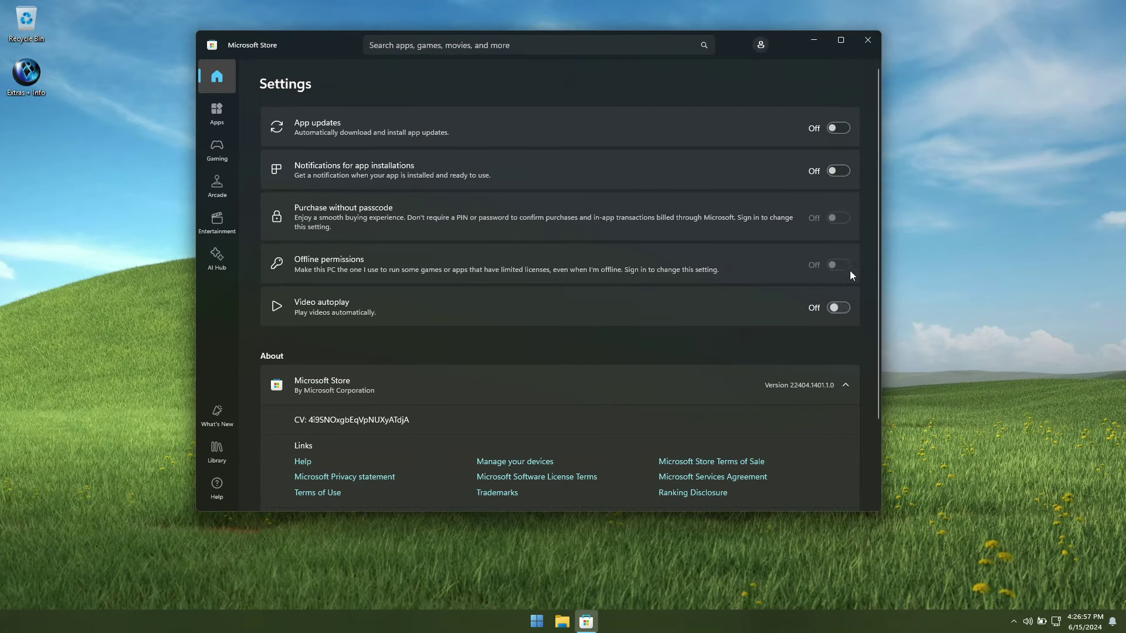
Step: Examine the About section of the Store settings, highlight the Microsoft Store version and return to the Store home page
drag(880, 198, 880, 290)
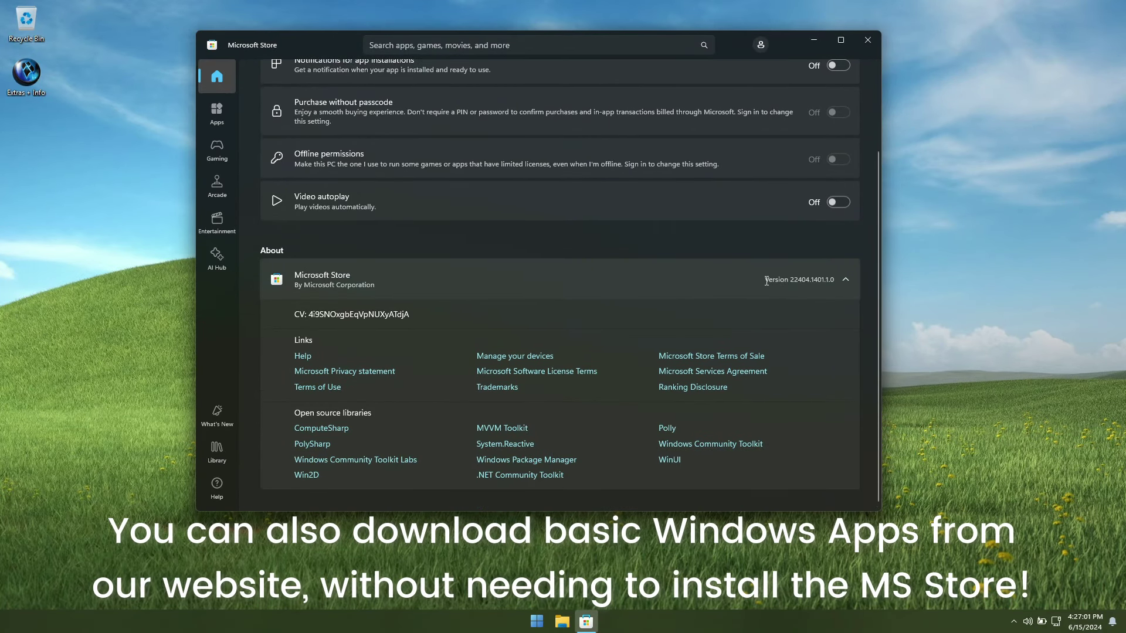
drag(766, 281, 809, 281)
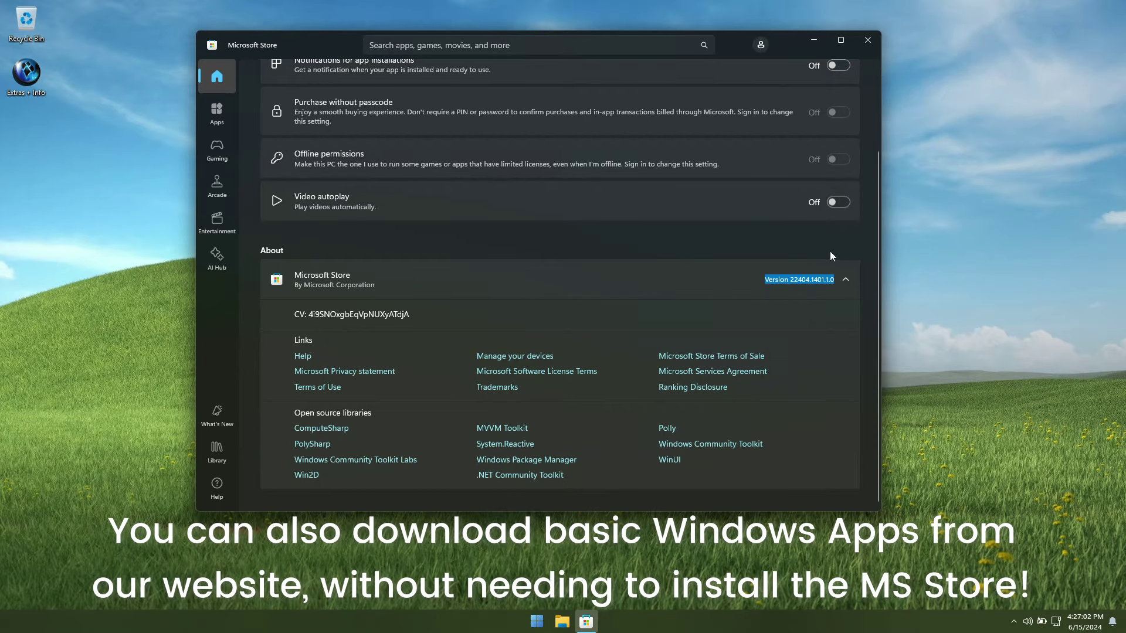
click(222, 78)
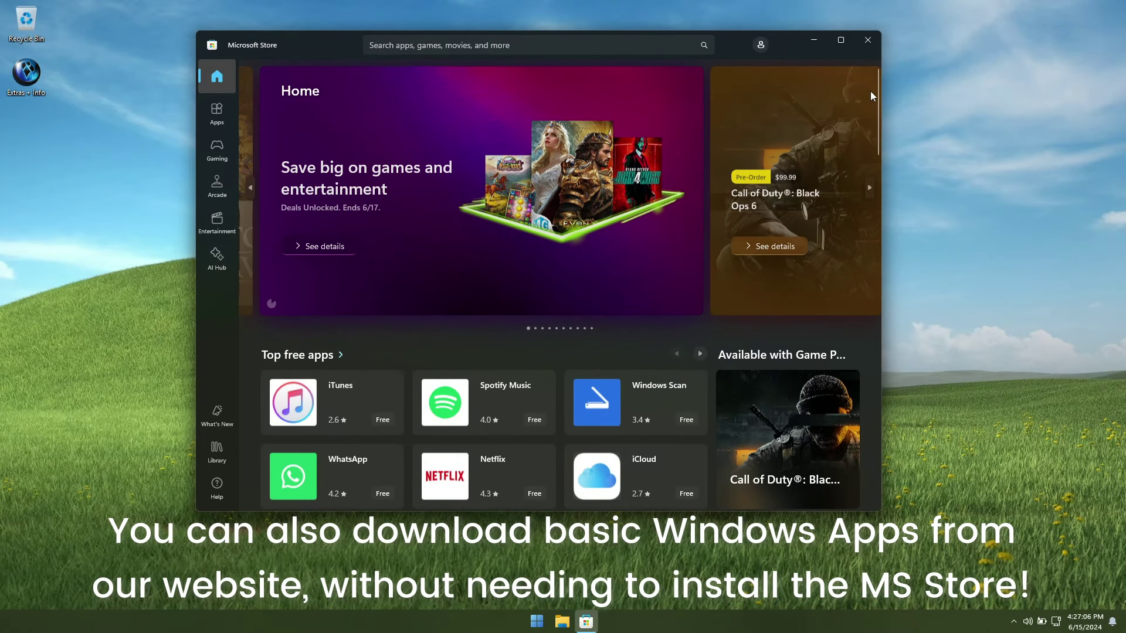
drag(877, 93, 865, 64)
Step: Search the Microsoft Store for "notepad" and start installing Windows Notepad
click(644, 47)
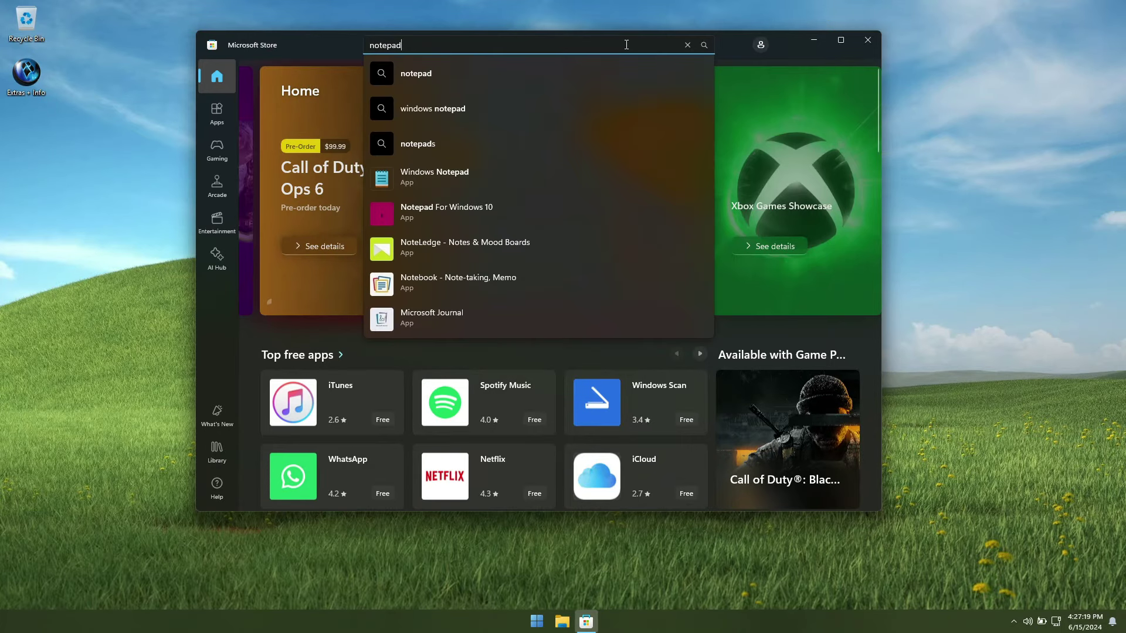
click(496, 174)
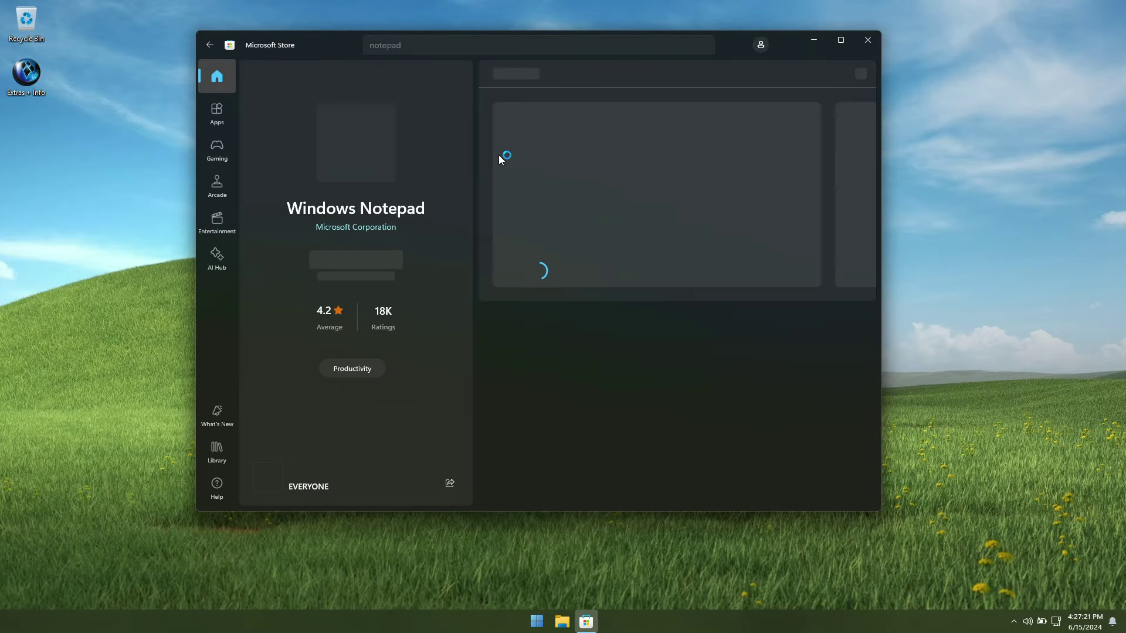
click(372, 265)
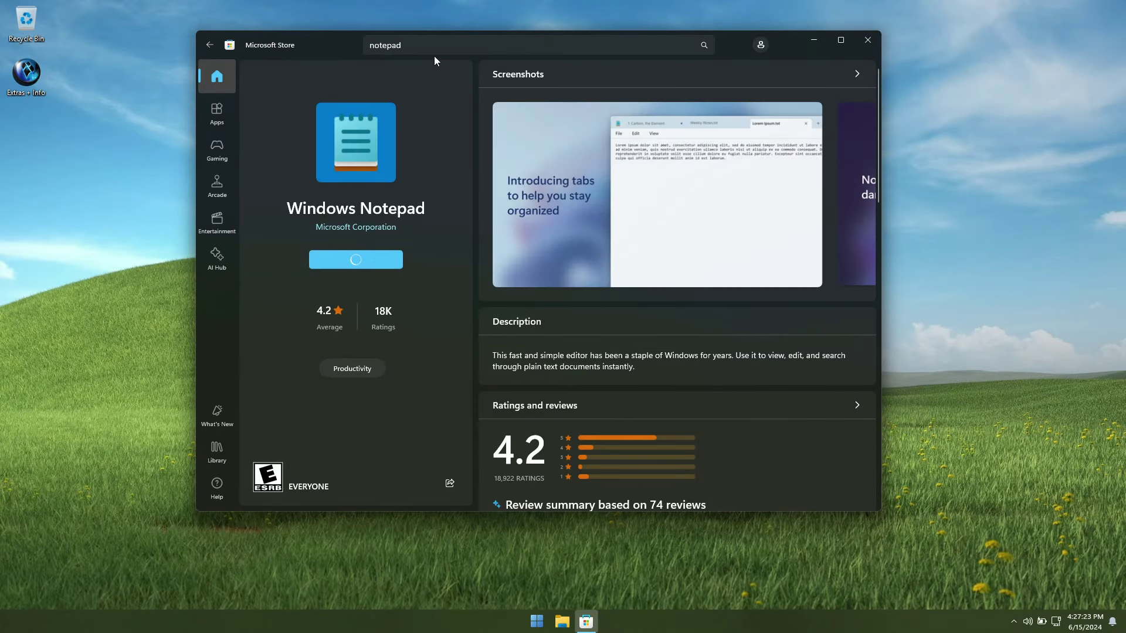
Step: Search the Microsoft Store for "calc" and start installing Windows Calculator
click(426, 46)
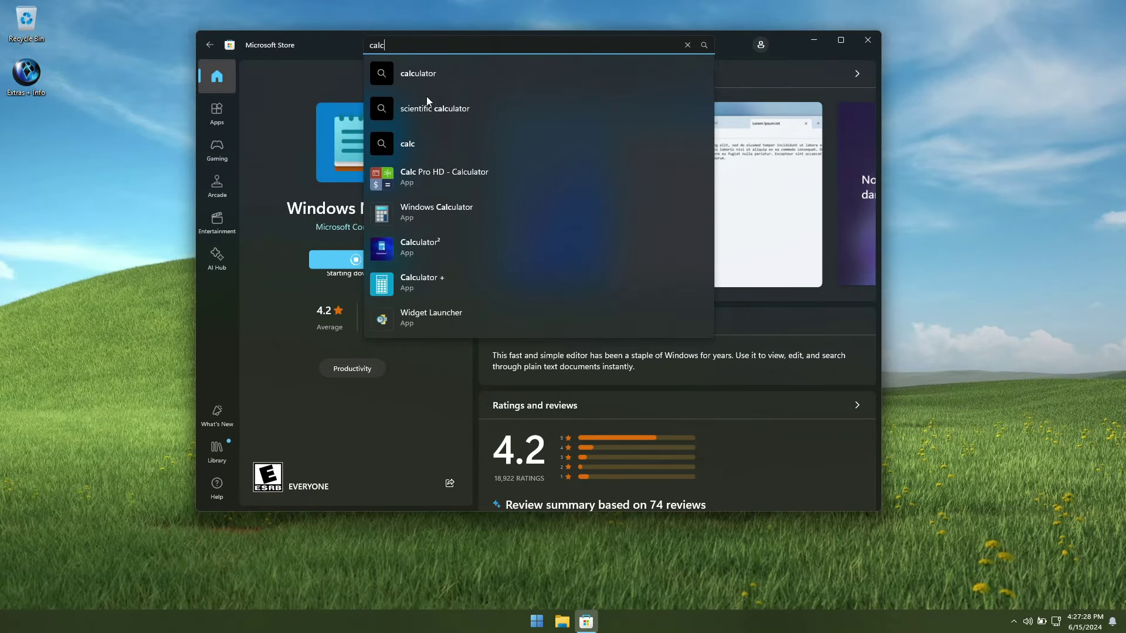
click(480, 208)
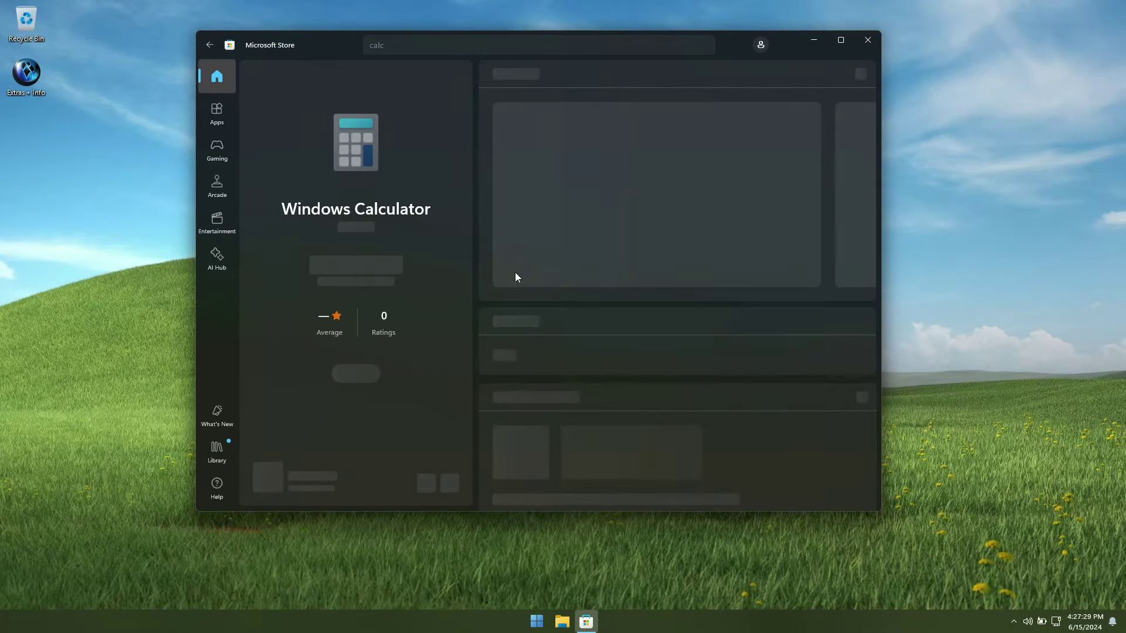
click(383, 266)
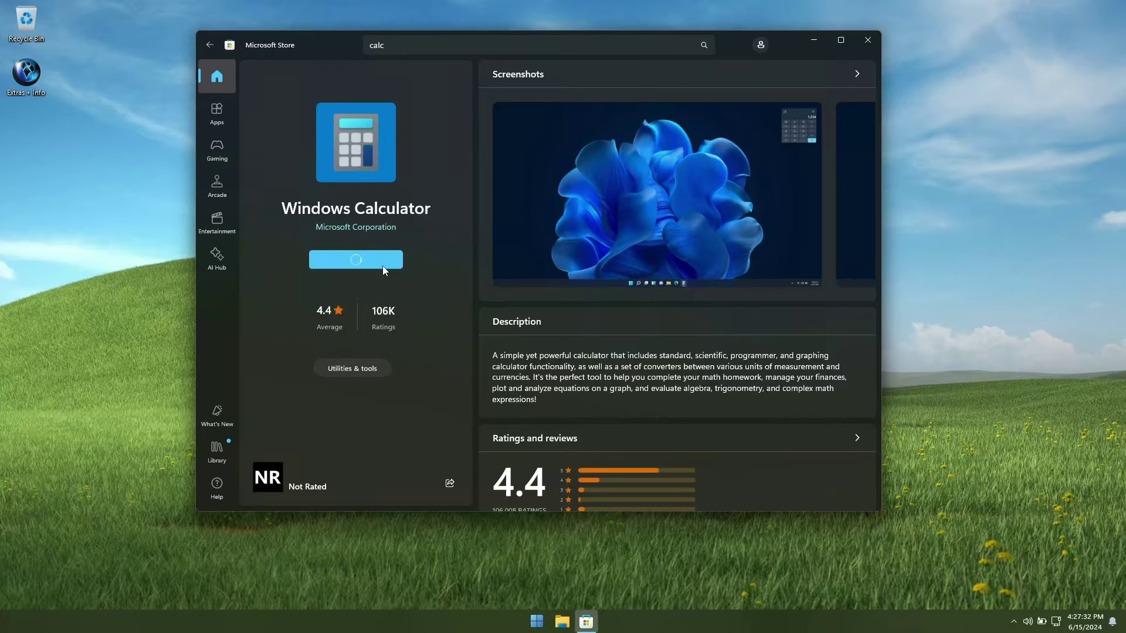
Step: Search the Microsoft Store for "camera" and start installing Windows Camera
click(466, 43)
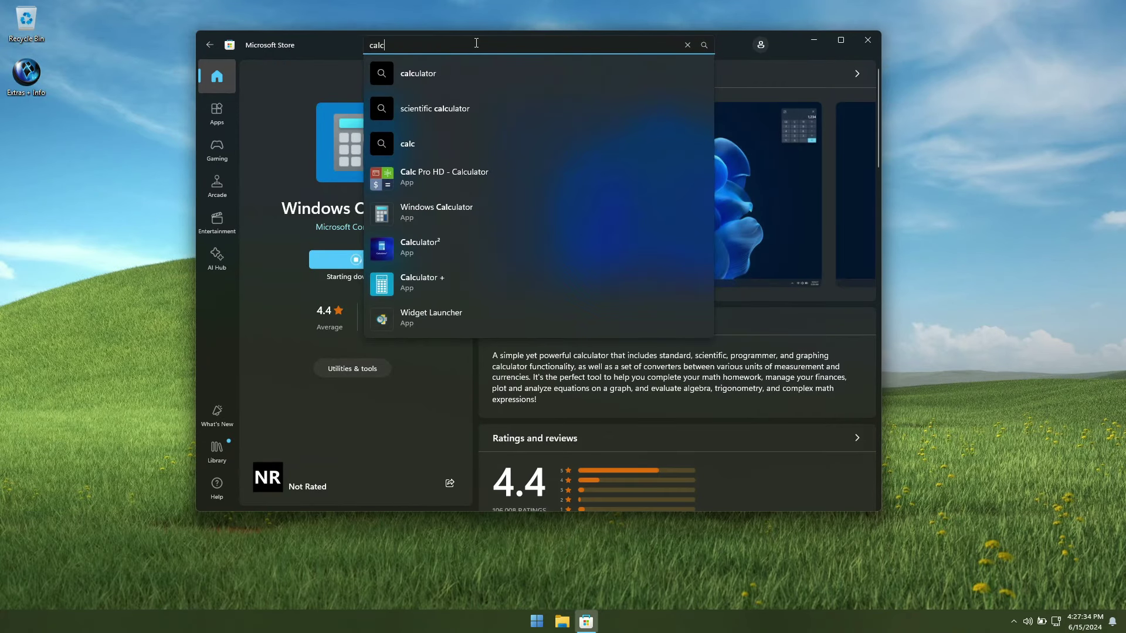
text(camerfa)
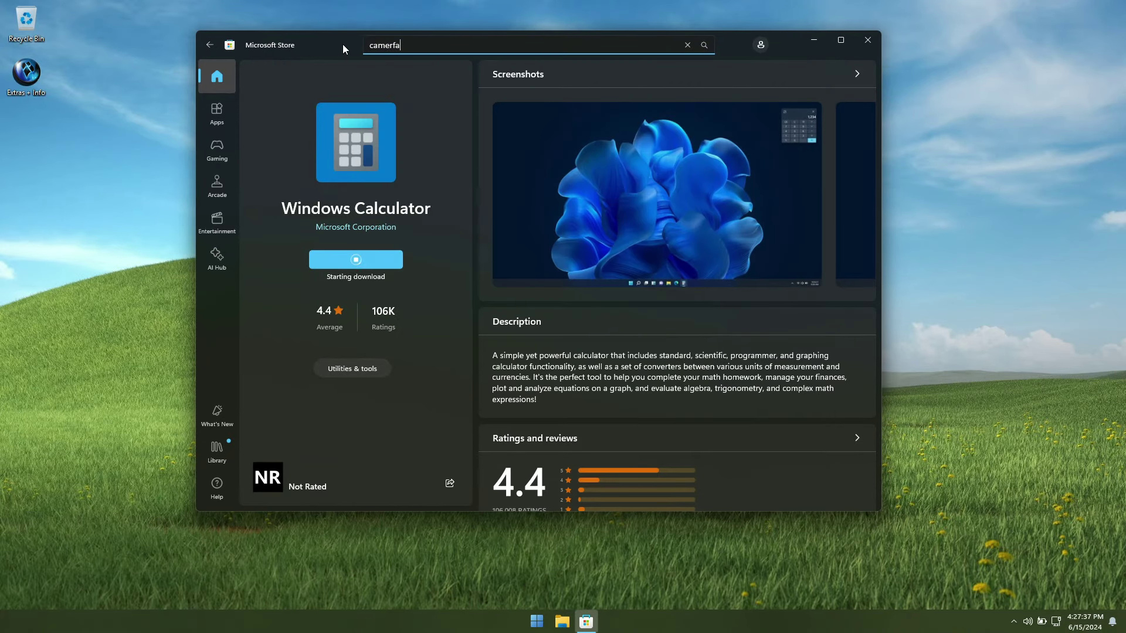
key(BackSpace)
key(BackSpace)
text(a)
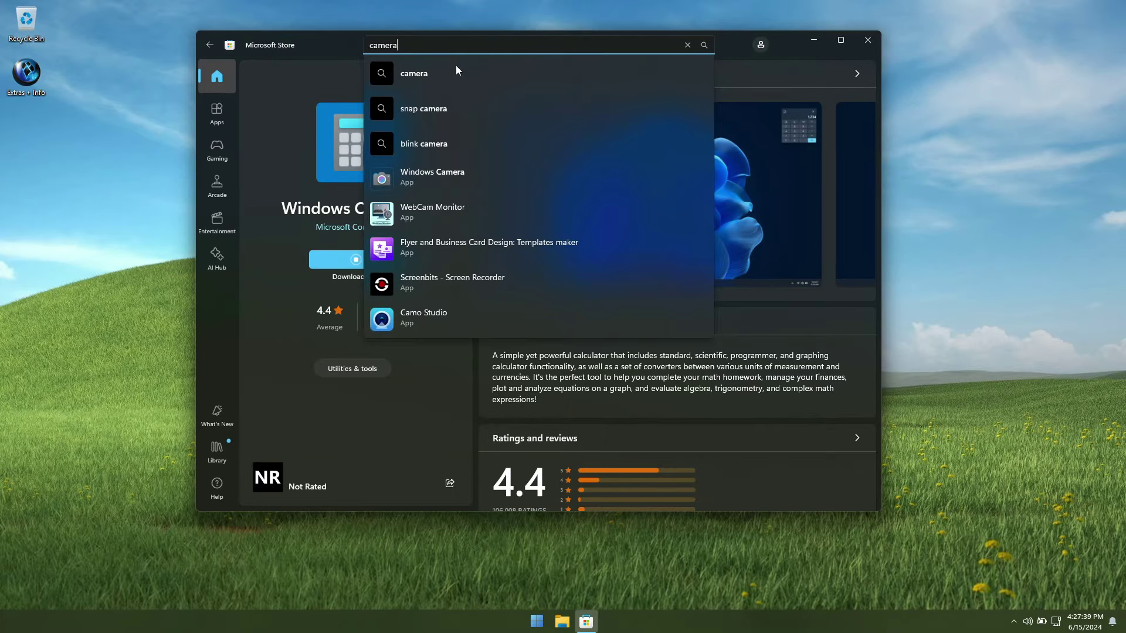
click(452, 173)
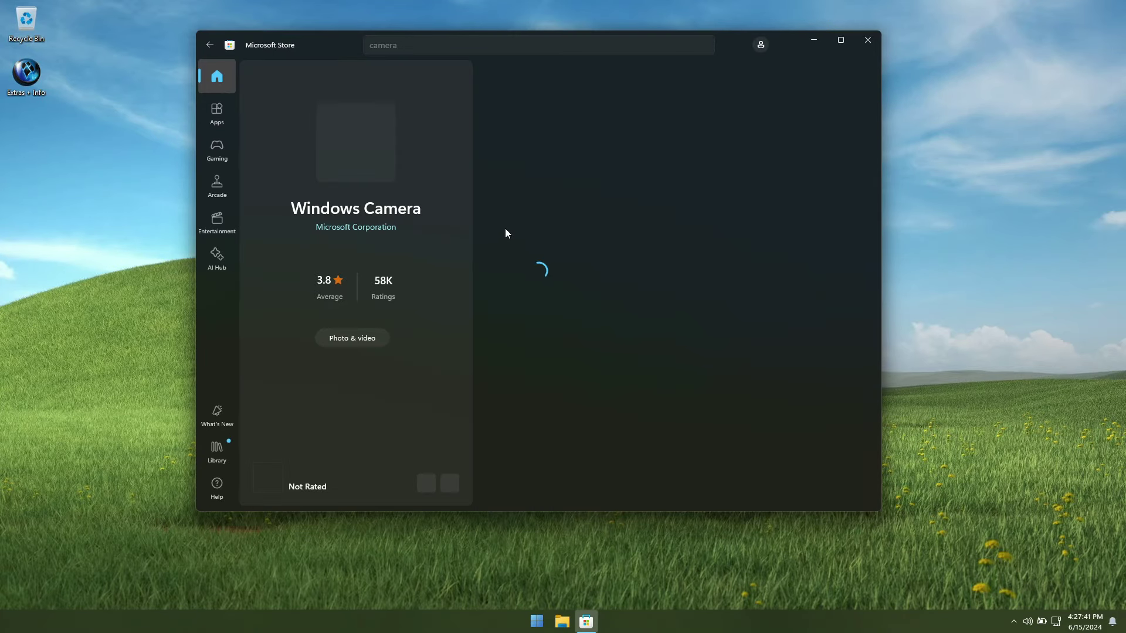
click(385, 270)
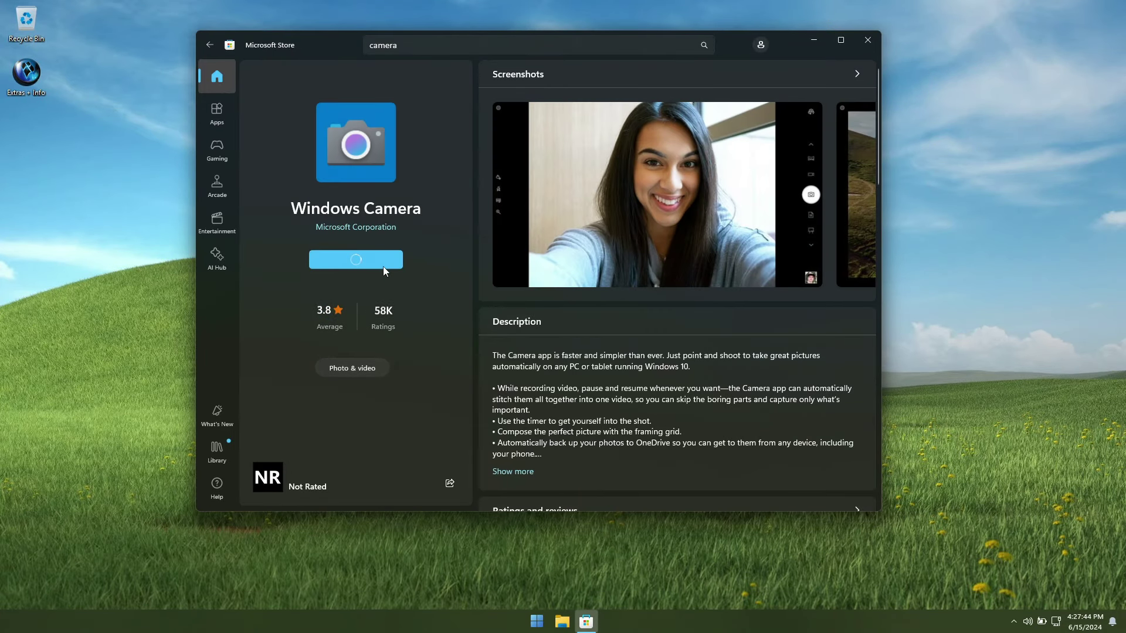
Step: Search the Microsoft Store for "paint" and start installing Microsoft's Paint app from the full results
click(387, 44)
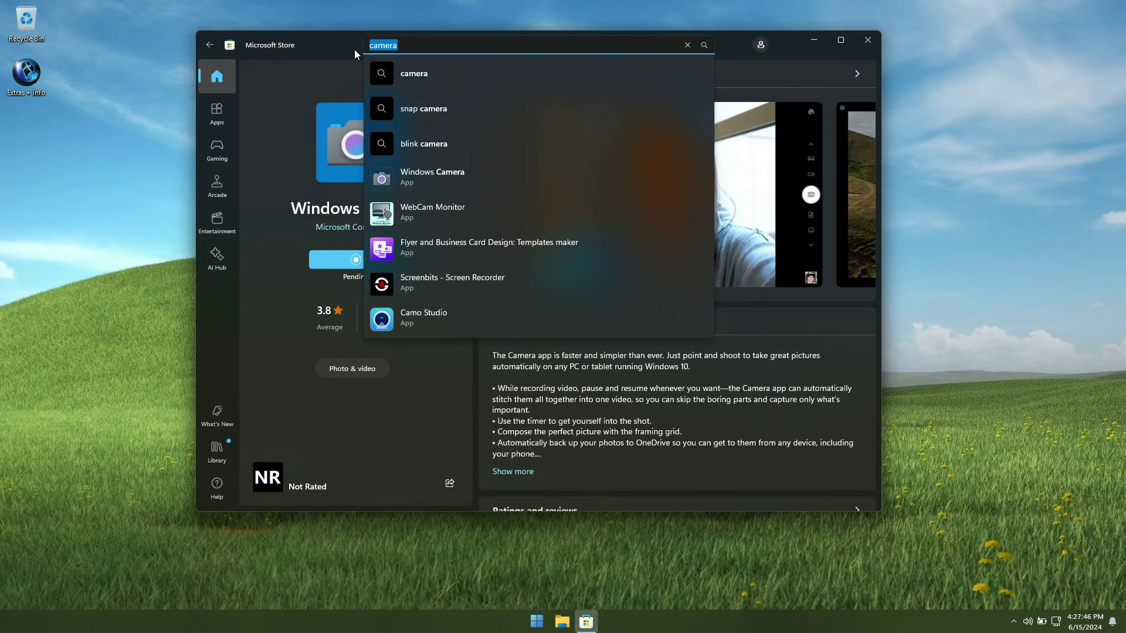
text(paint)
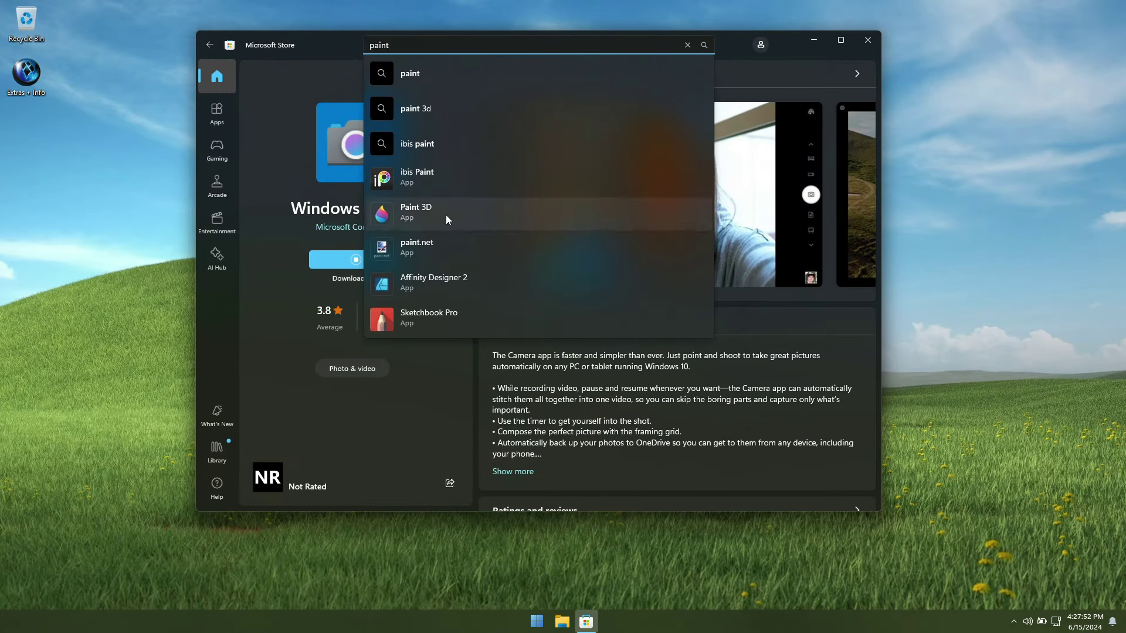
click(437, 70)
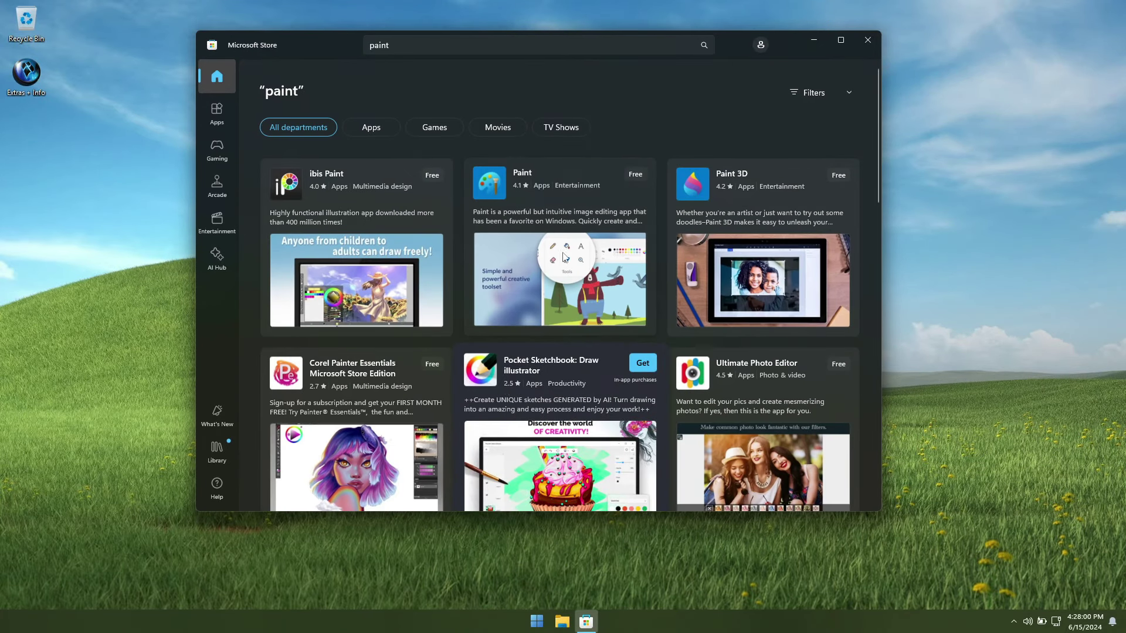
click(582, 182)
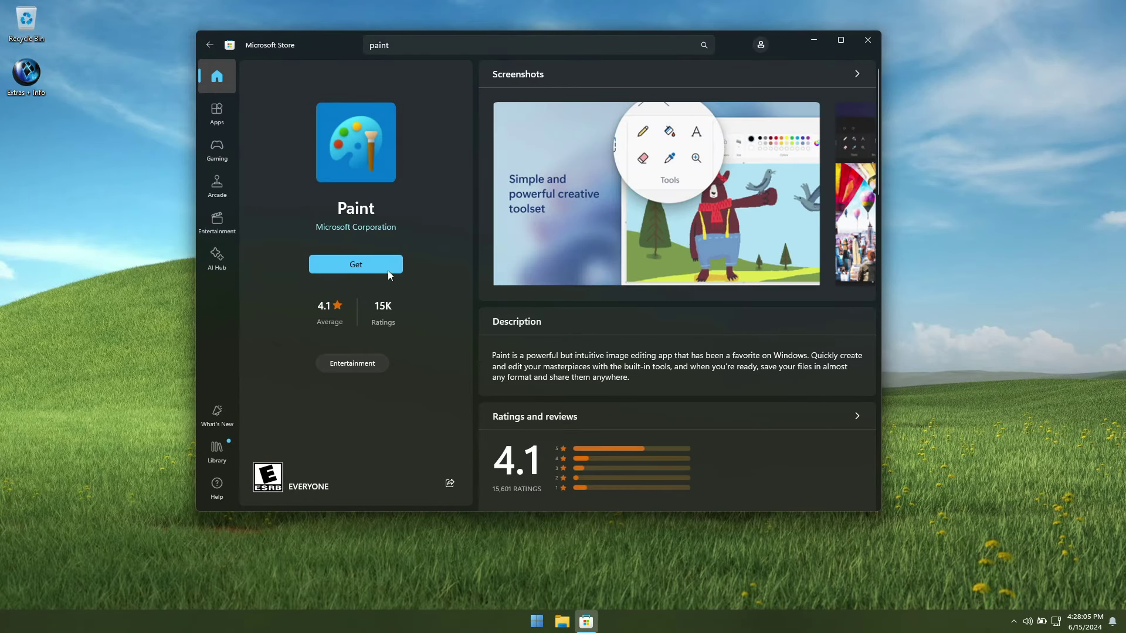
click(385, 266)
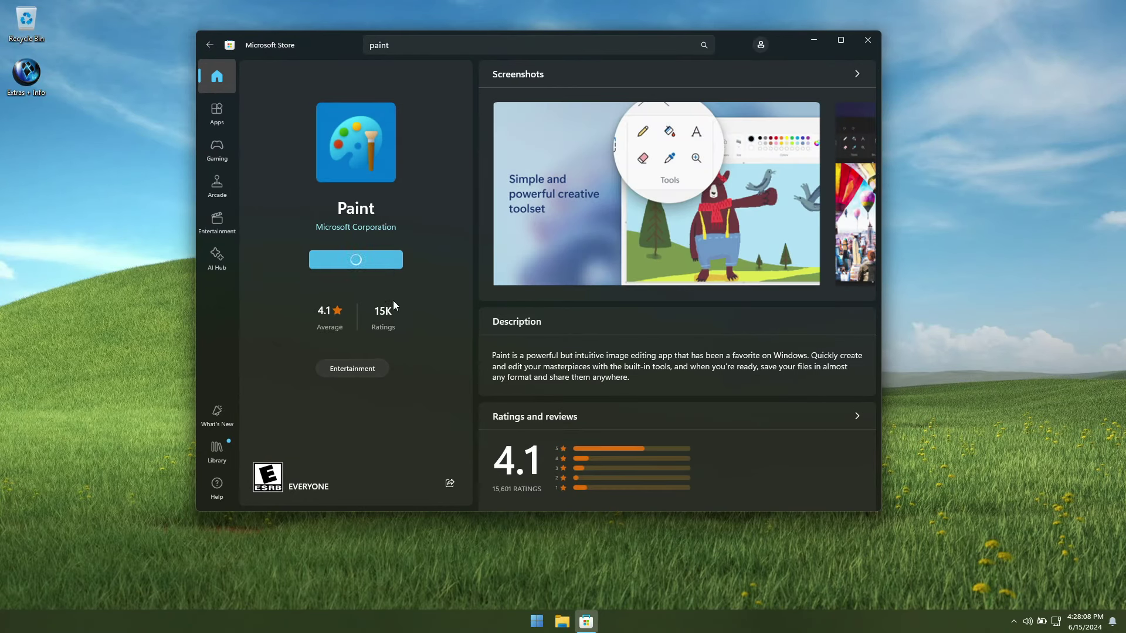
Step: Search the Microsoft Store for "jezzball" and start installing Jezzball Galaxy
click(413, 45)
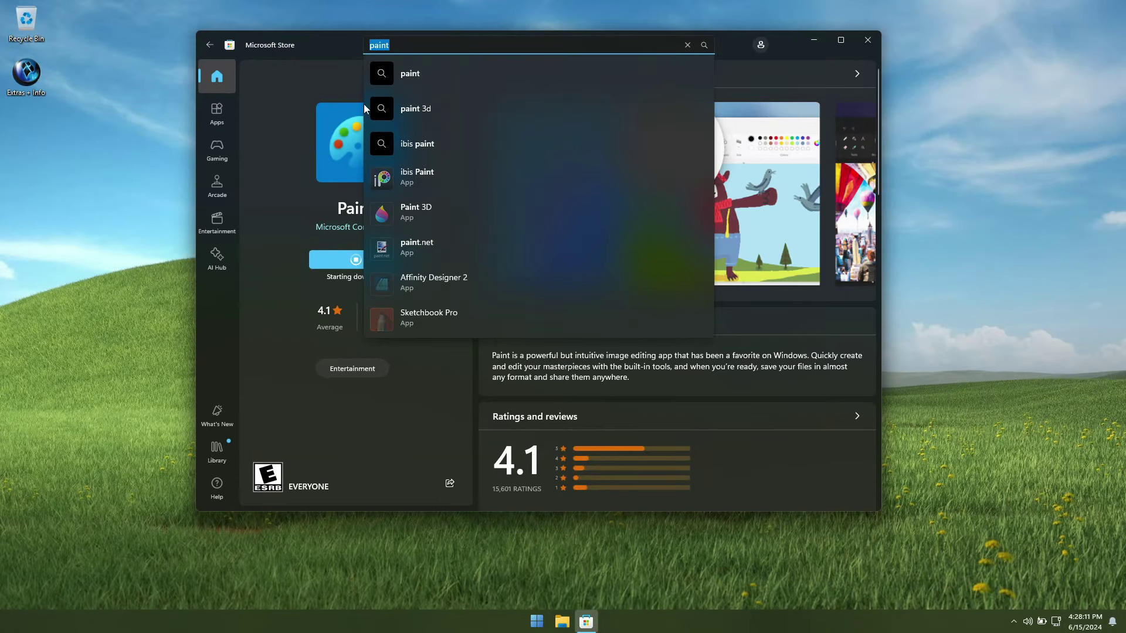
text(jezzball)
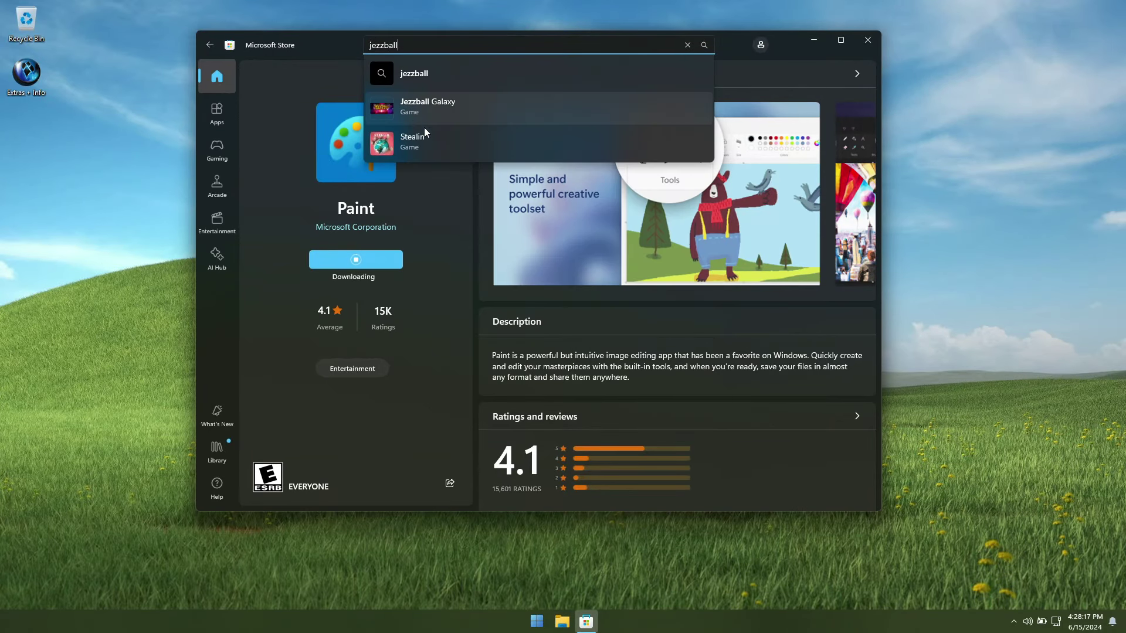
click(469, 99)
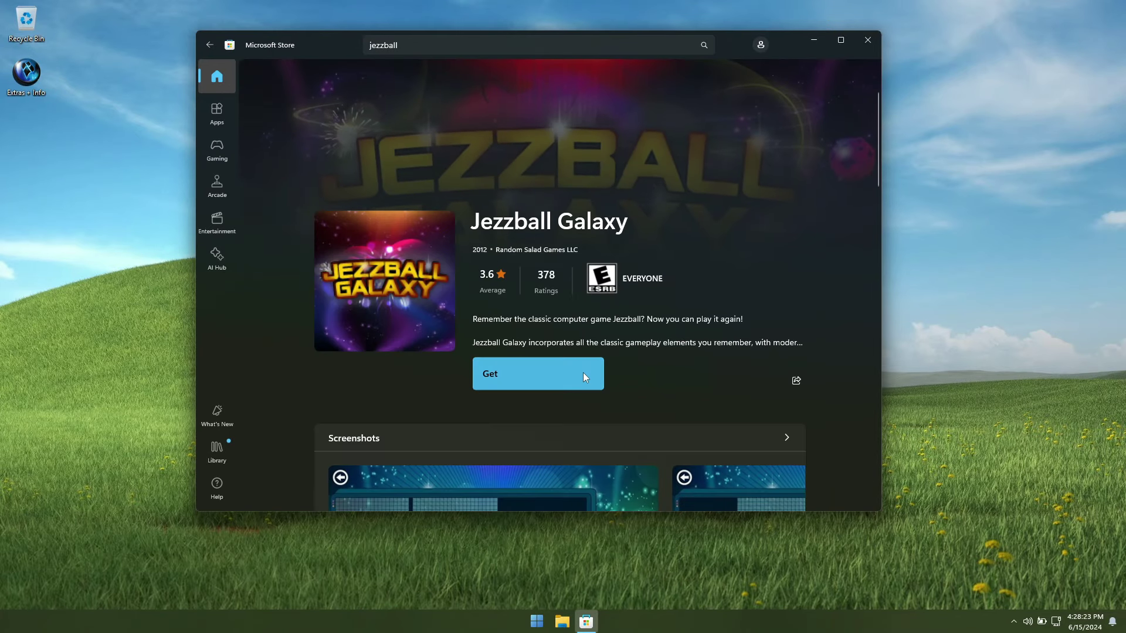
click(585, 372)
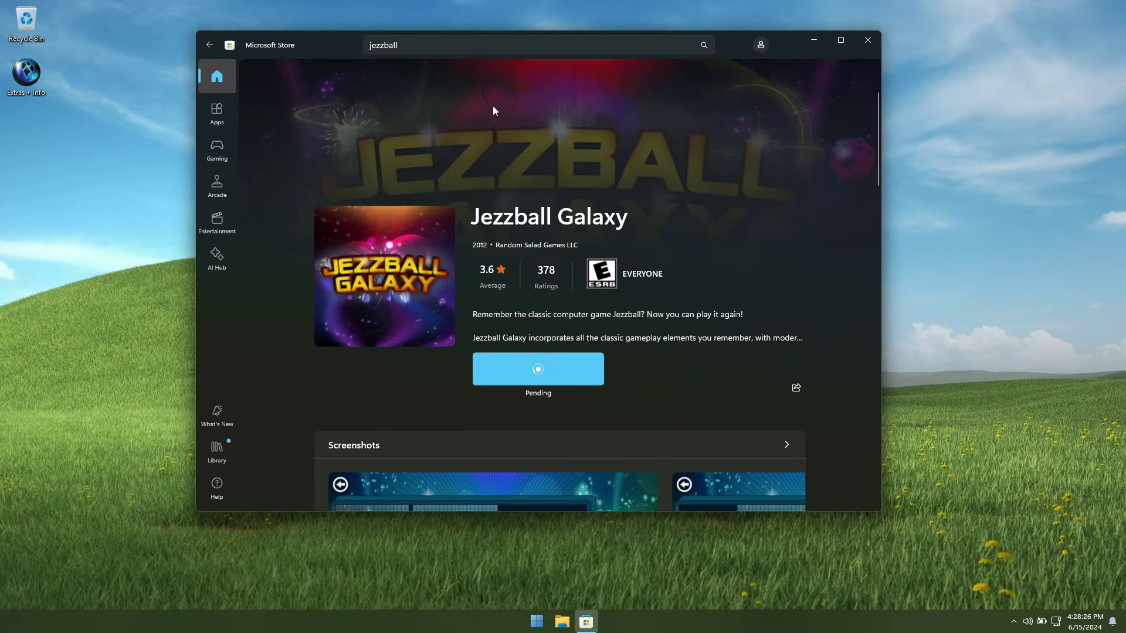
Step: Search the Microsoft Store for "xbox" and start installing the Xbox app
click(361, 46)
text(xbox)
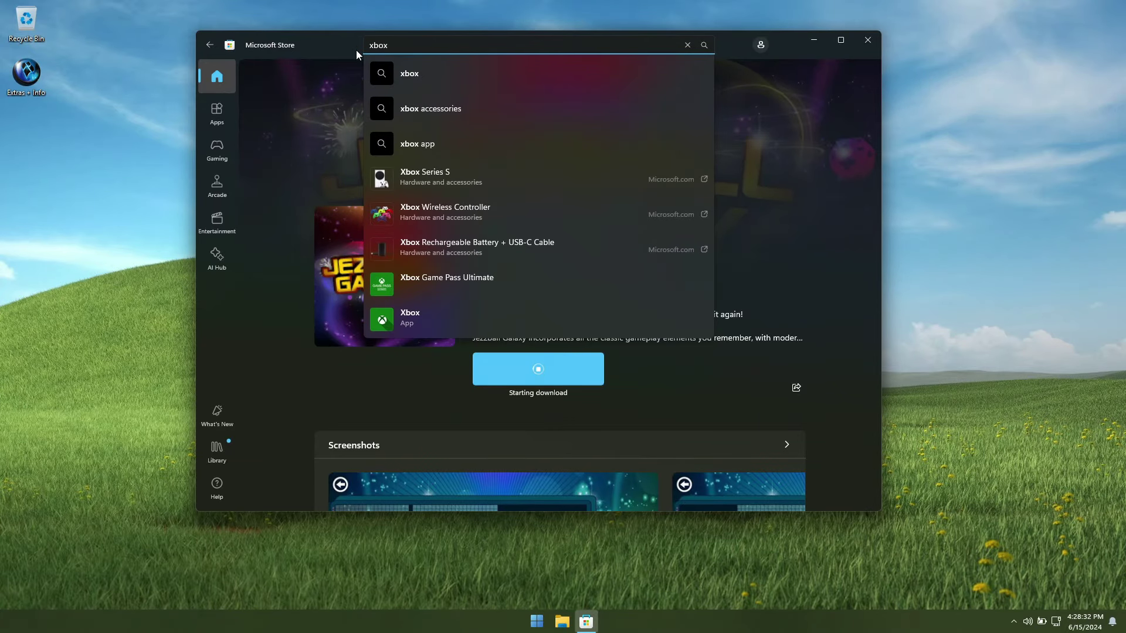
click(425, 314)
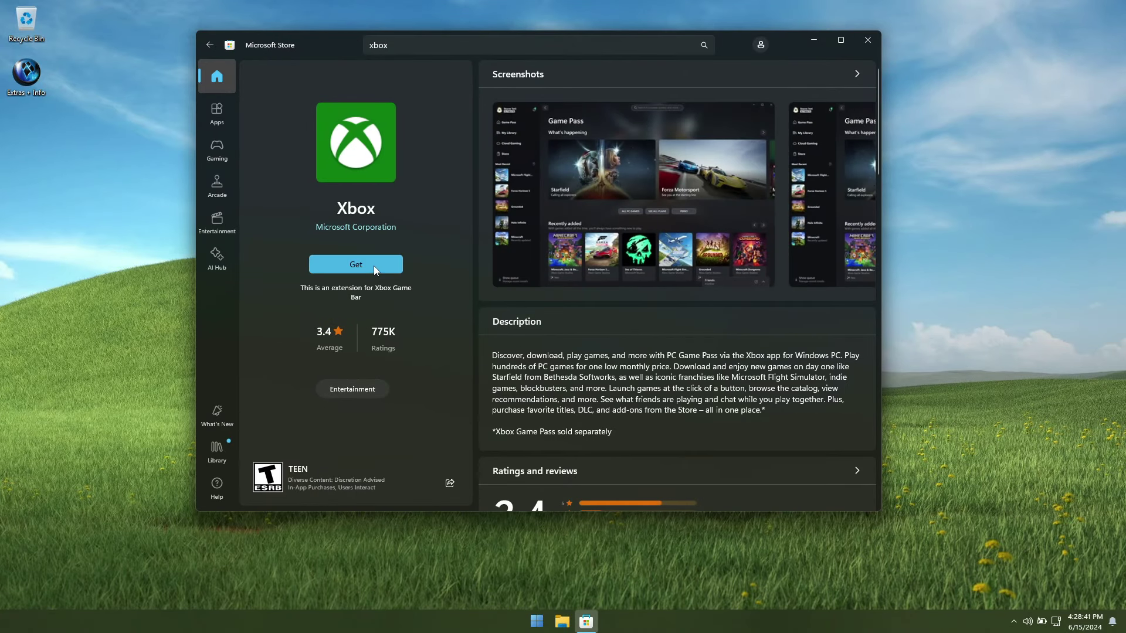
click(375, 265)
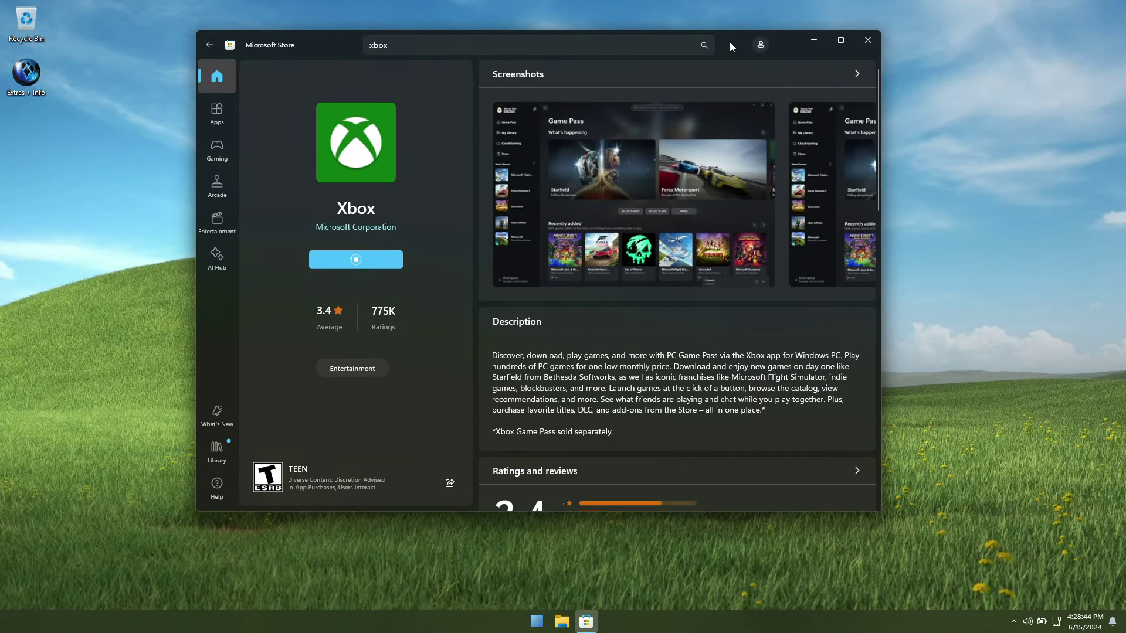
Step: Move the Store window to the desktop's right side and launch Calculator from the Start menu's Apps folder
drag(730, 42, 608, 25)
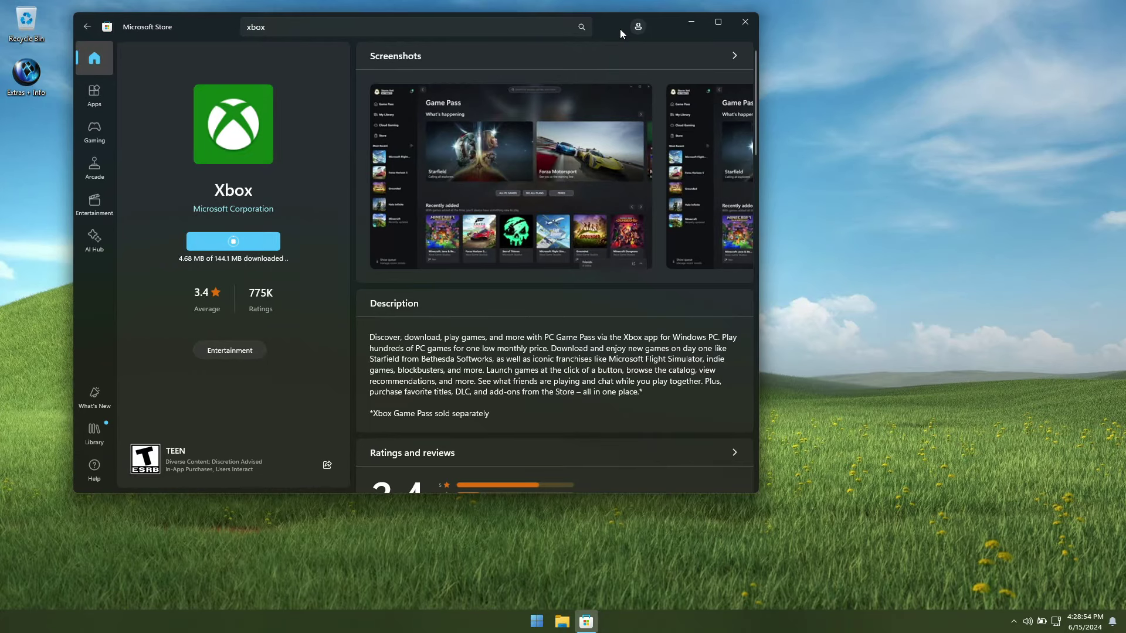
drag(661, 31, 1030, 25)
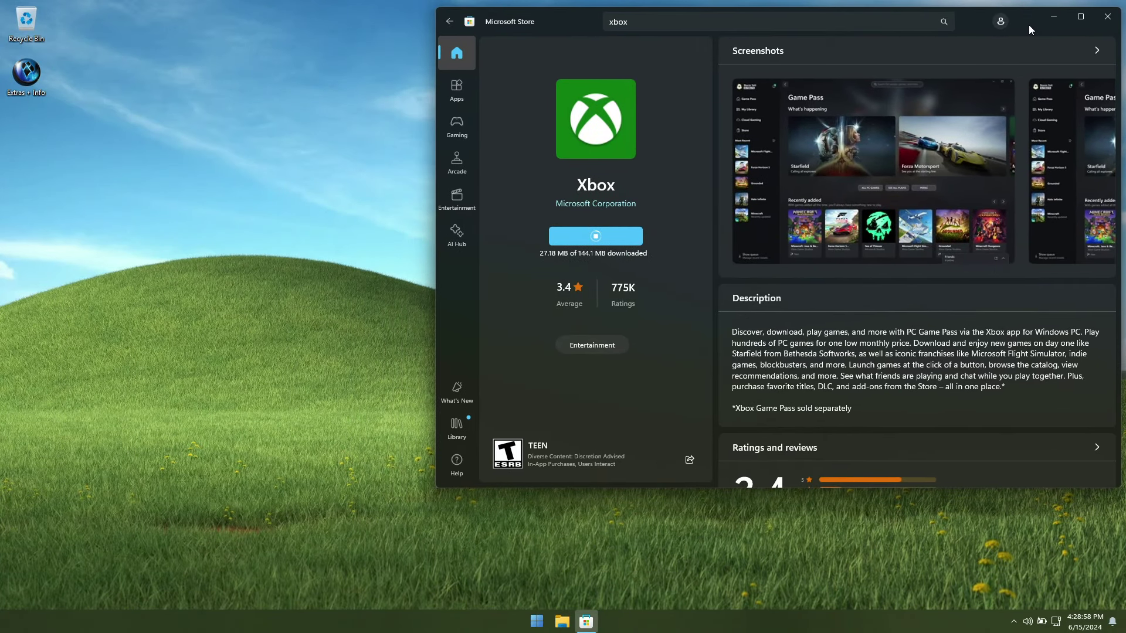
click(543, 626)
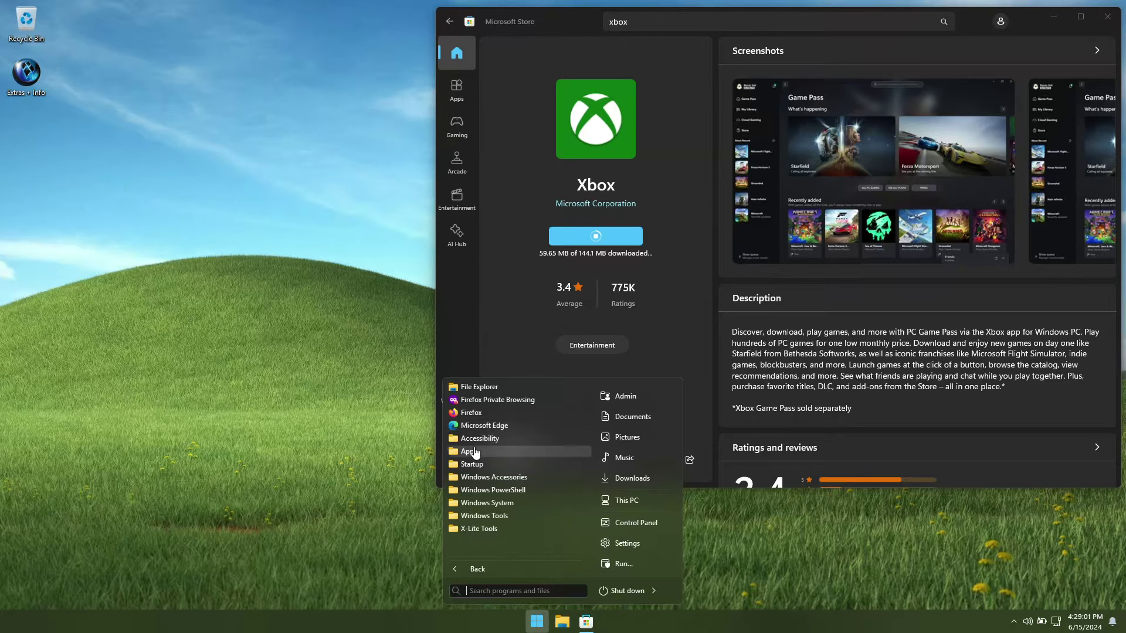
click(474, 451)
click(485, 426)
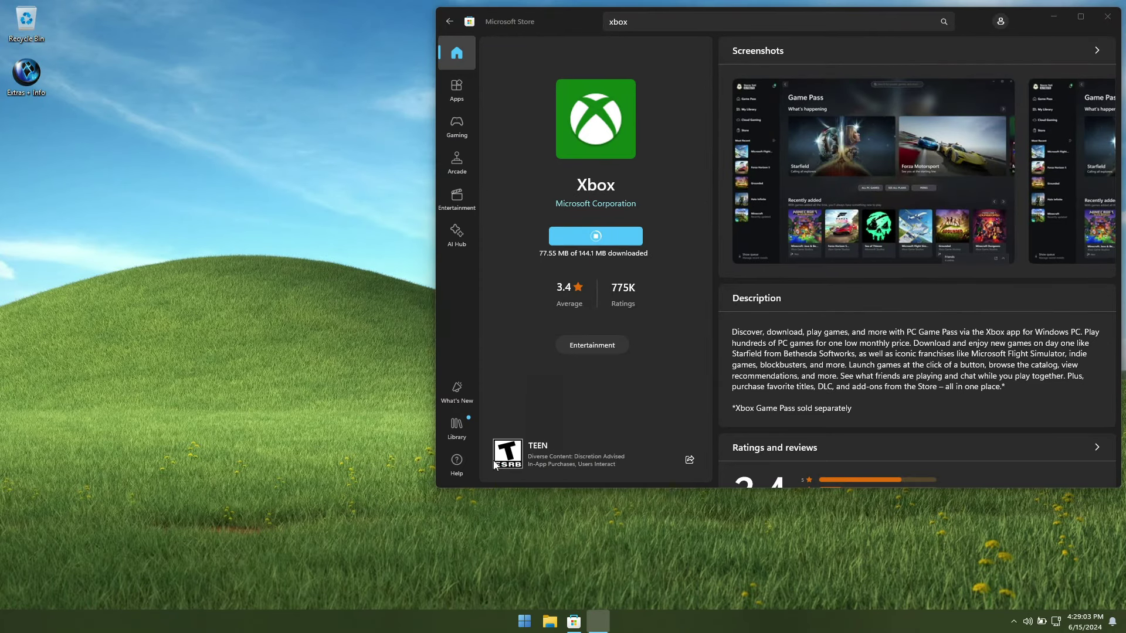
Step: Launch Notepad from the Start menu's Apps folder
key(super)
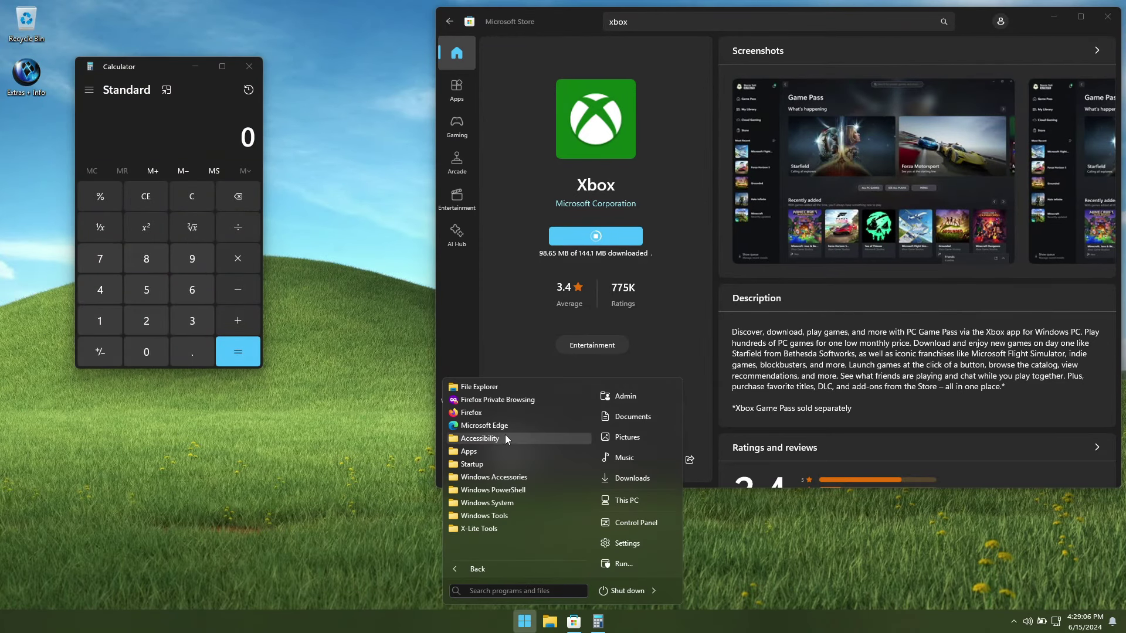
click(497, 451)
click(484, 491)
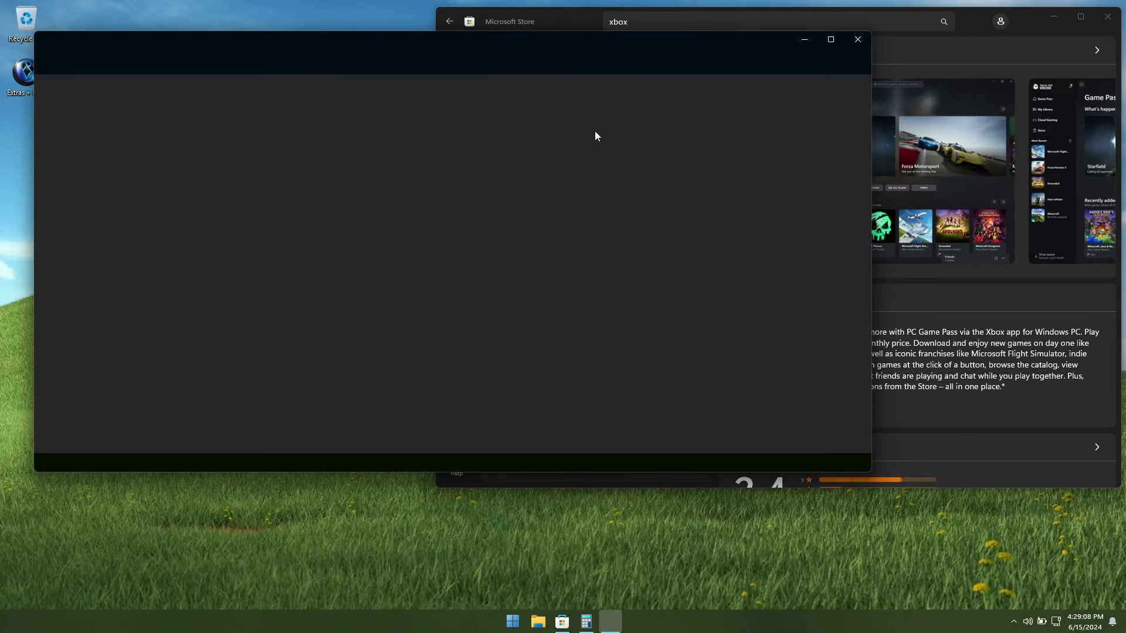
click(297, 123)
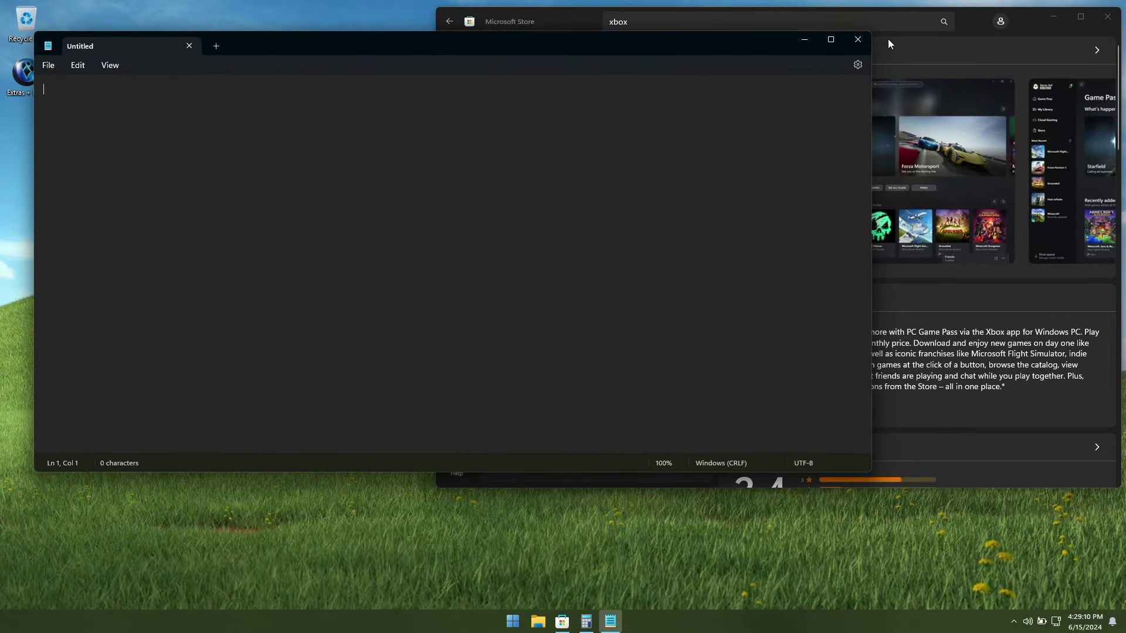
Step: Shrink the Notepad window, place it beneath Calculator and open a second untitled tab in it
drag(873, 34, 534, 252)
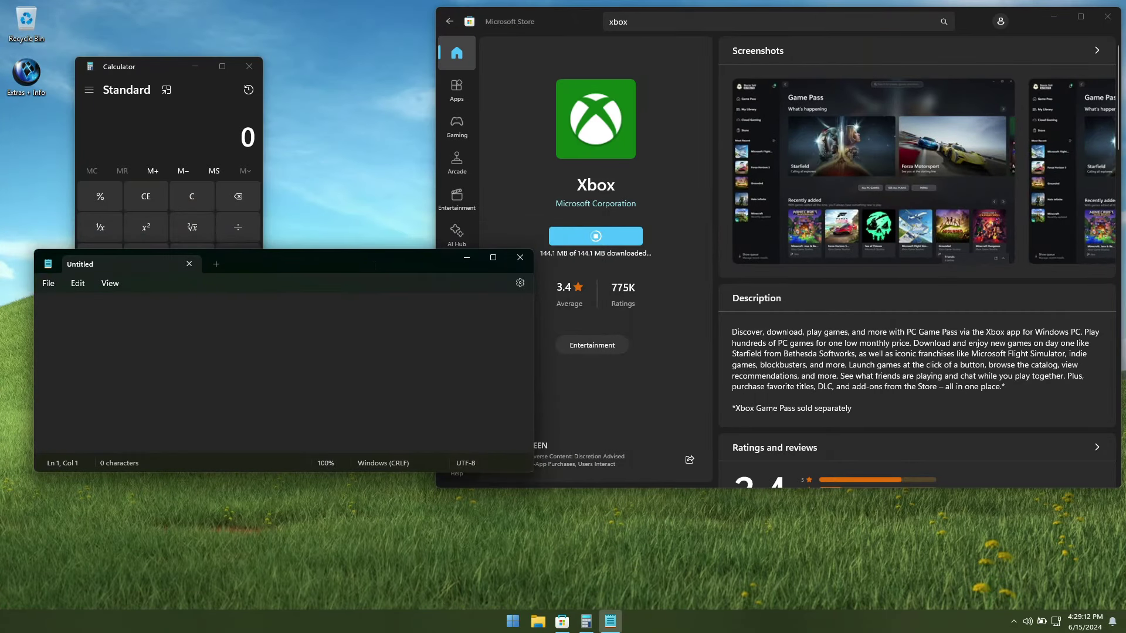
drag(370, 263, 342, 378)
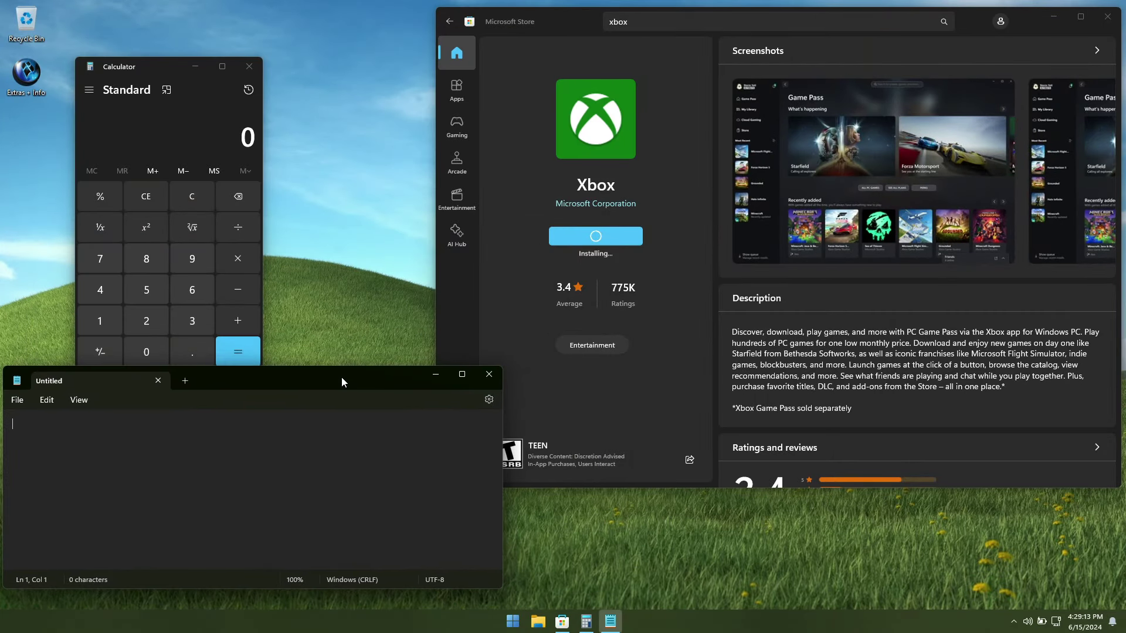
click(184, 384)
Step: Launch Paint from the Start menu's Apps folder, shift its window upward and draw freehand black strokes on the canvas
click(512, 621)
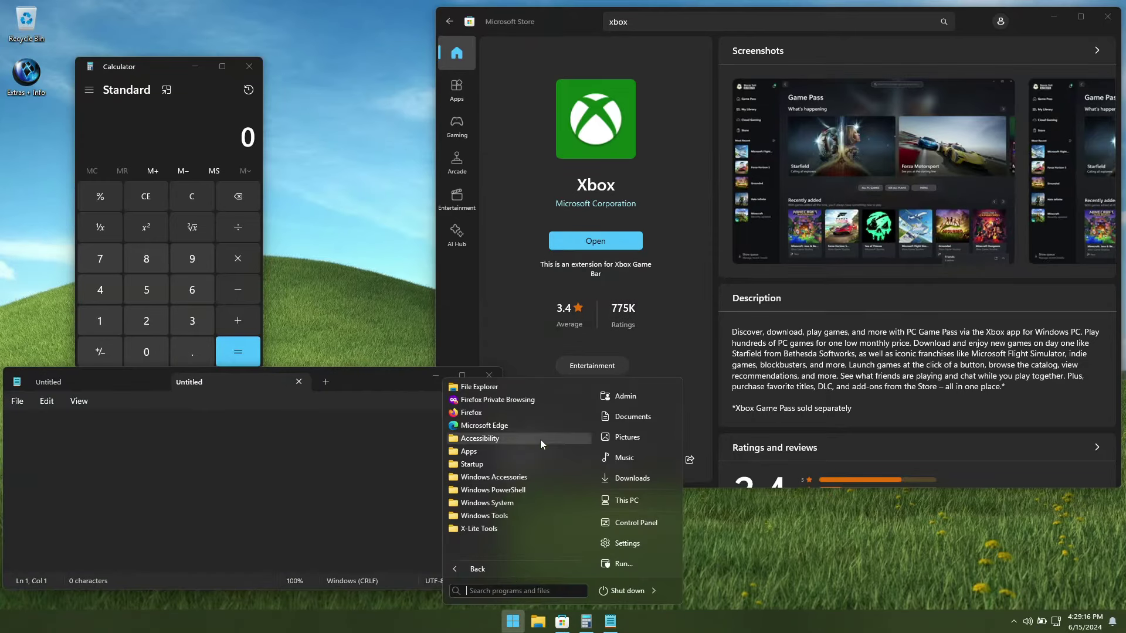
click(532, 452)
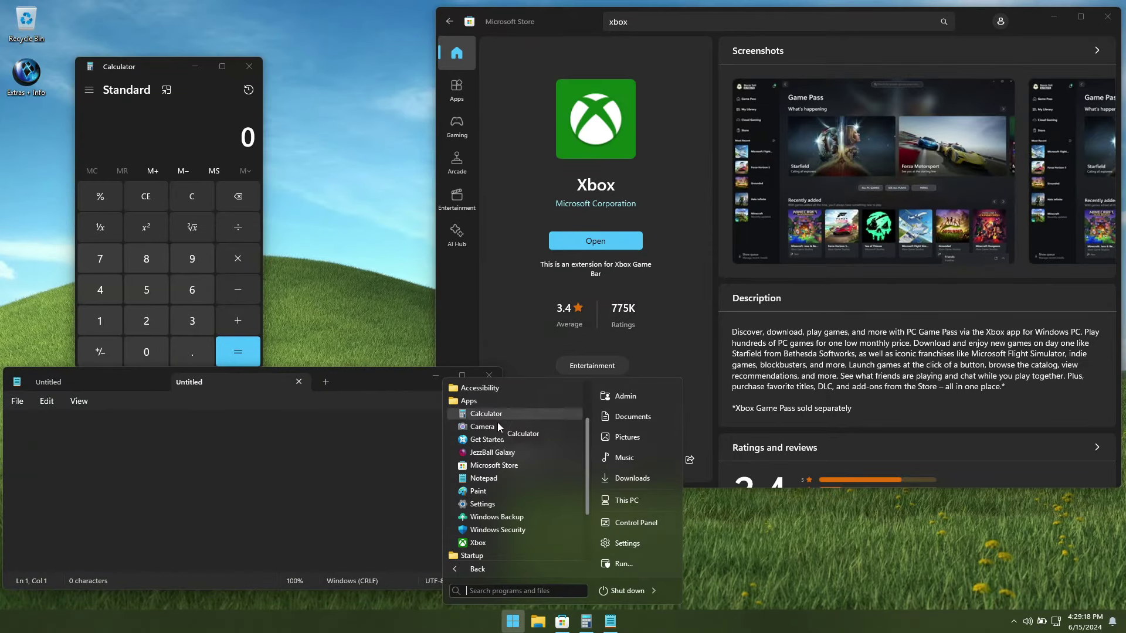
click(487, 490)
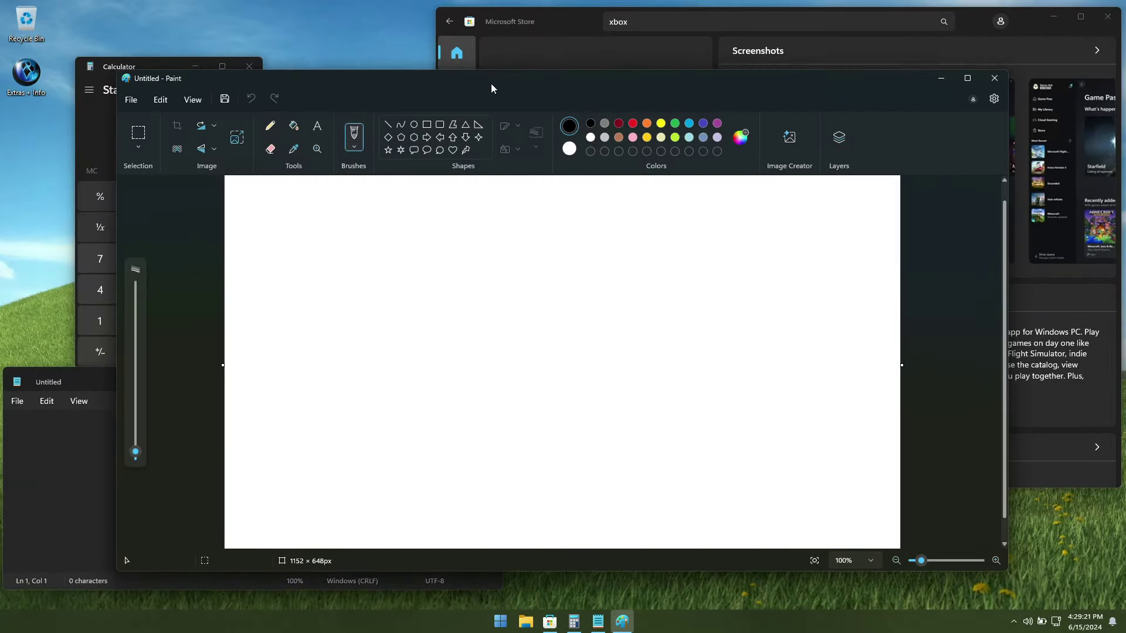
mouse_move(491, 83)
mouse_down()
mouse_move(639, 48)
mouse_move(615, 26)
mouse_move(538, 39)
mouse_up()
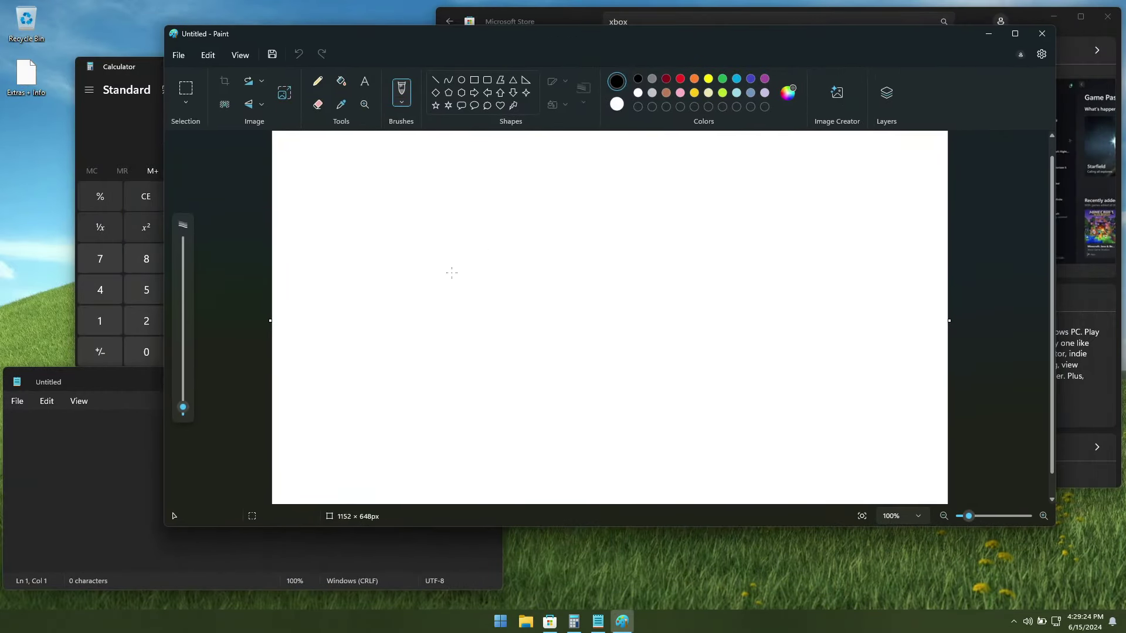
click(398, 282)
drag(611, 349, 480, 302)
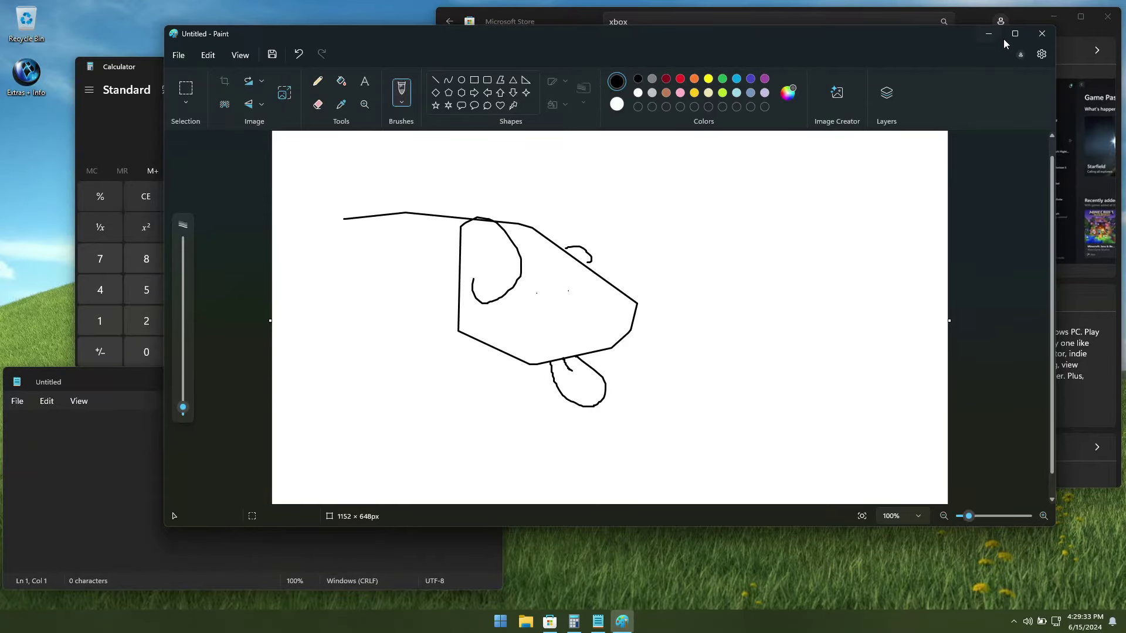
Step: Close Paint without saving the drawing, close Notepad and Calculator, and move the Store window back towards the desktop's centre
click(1043, 34)
click(608, 325)
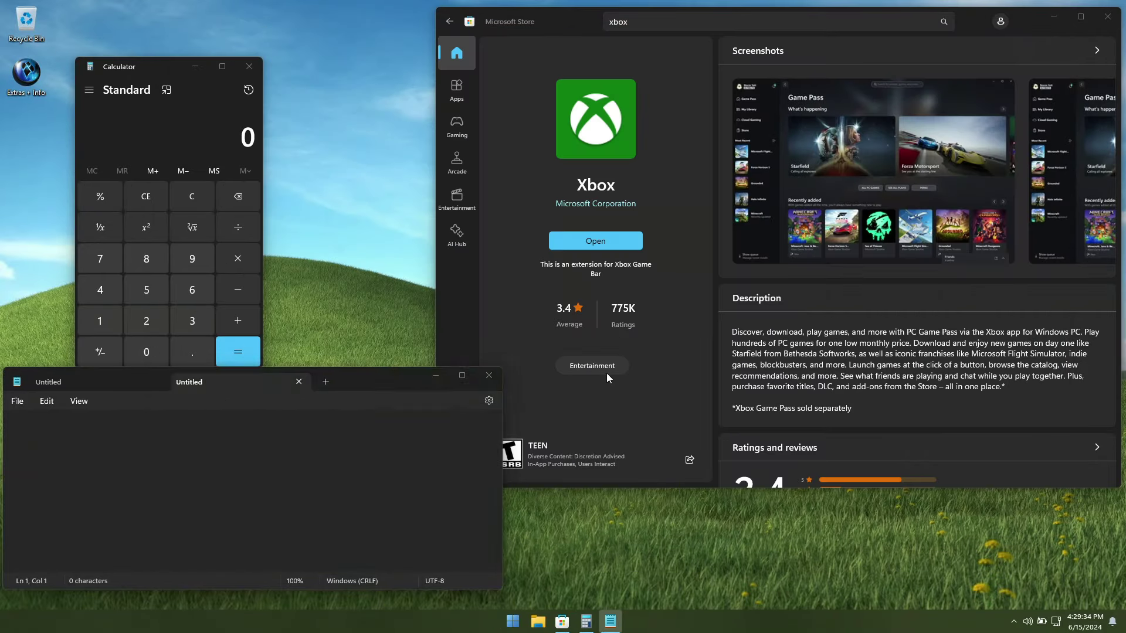
click(486, 376)
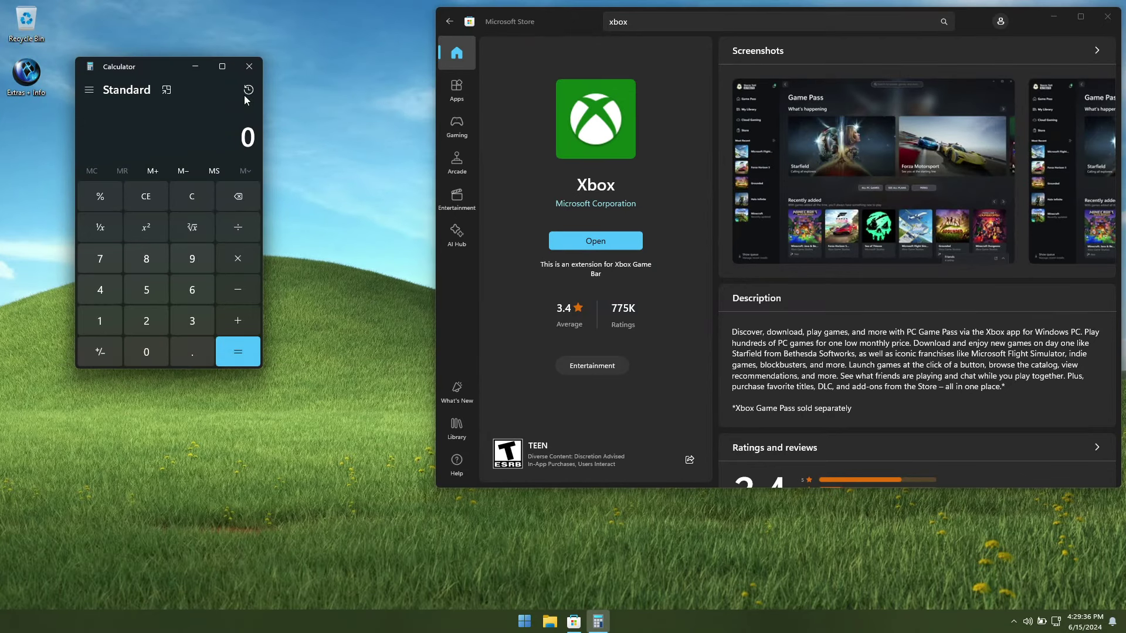
click(248, 68)
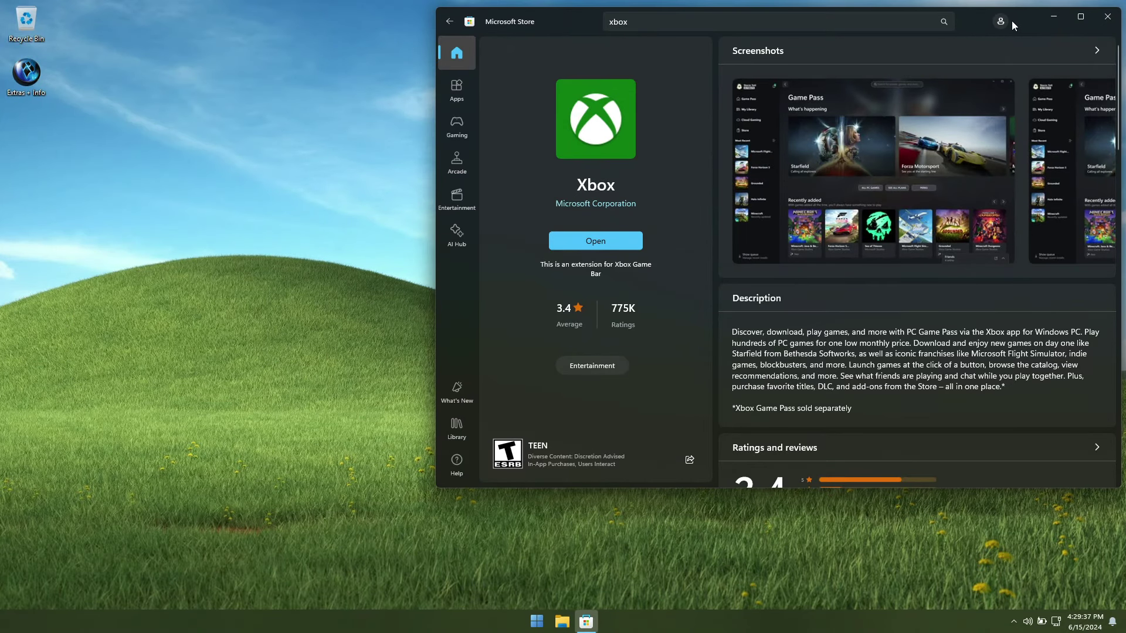
drag(1011, 20, 807, 34)
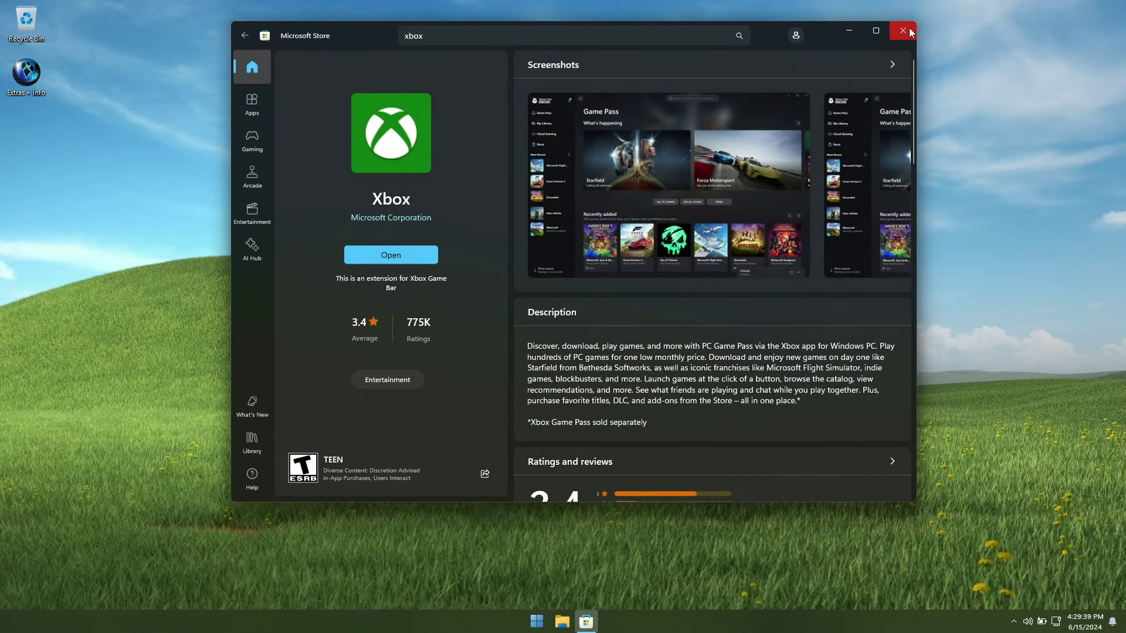
Step: Close the Store, launch JezzBall Galaxy from the Start menu's Apps folder and move its window towards the desktop's centre
click(910, 32)
click(548, 620)
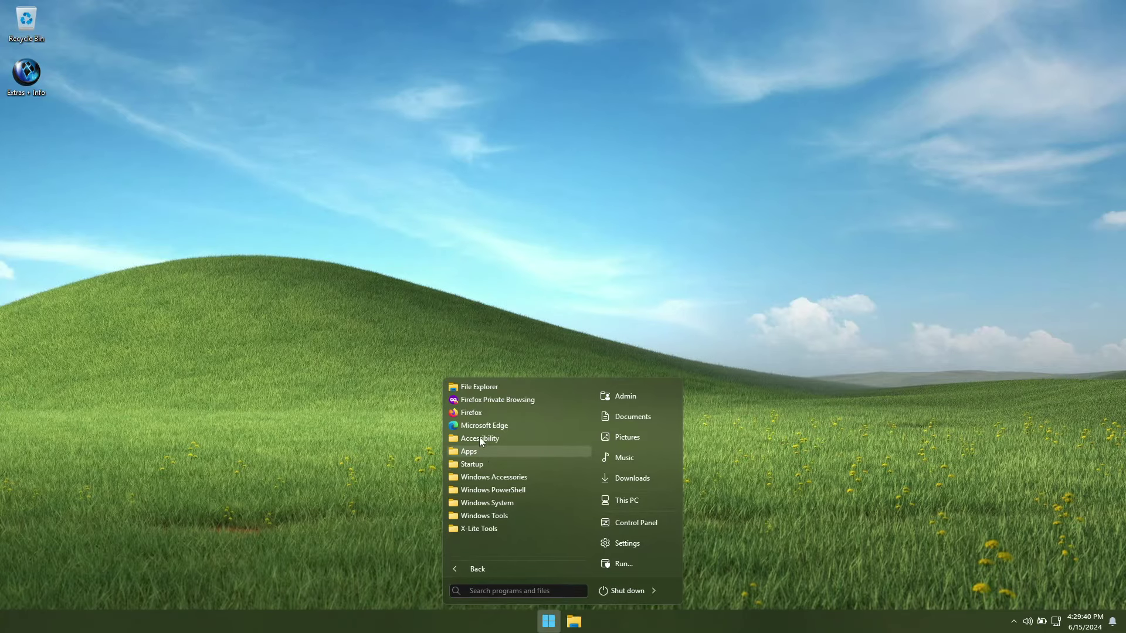
click(476, 452)
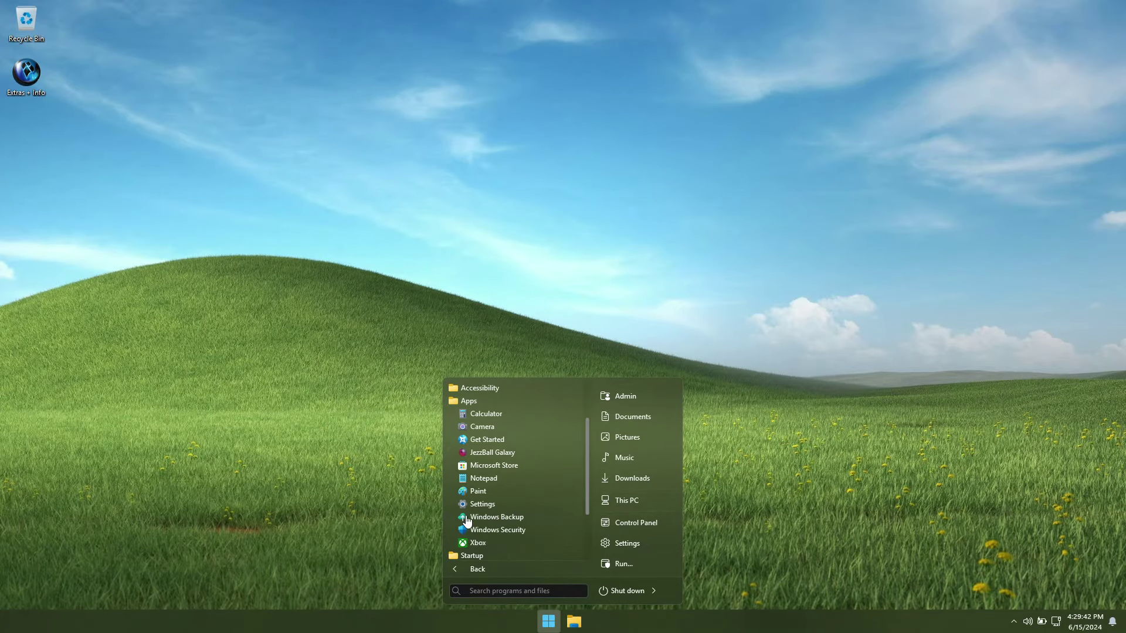
click(486, 453)
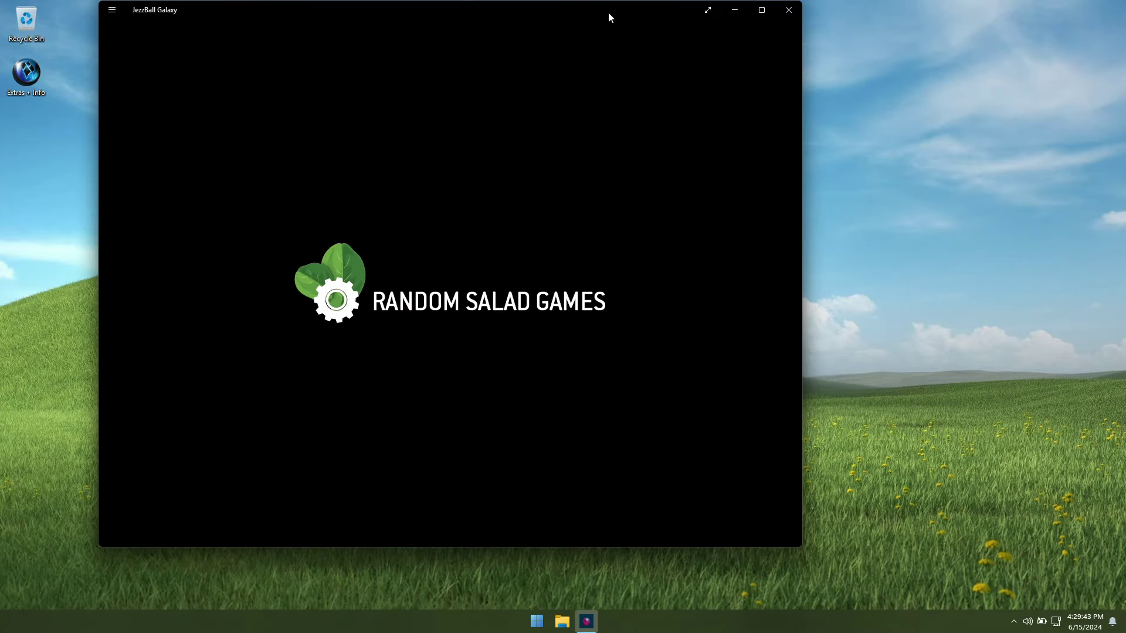
drag(608, 16, 698, 28)
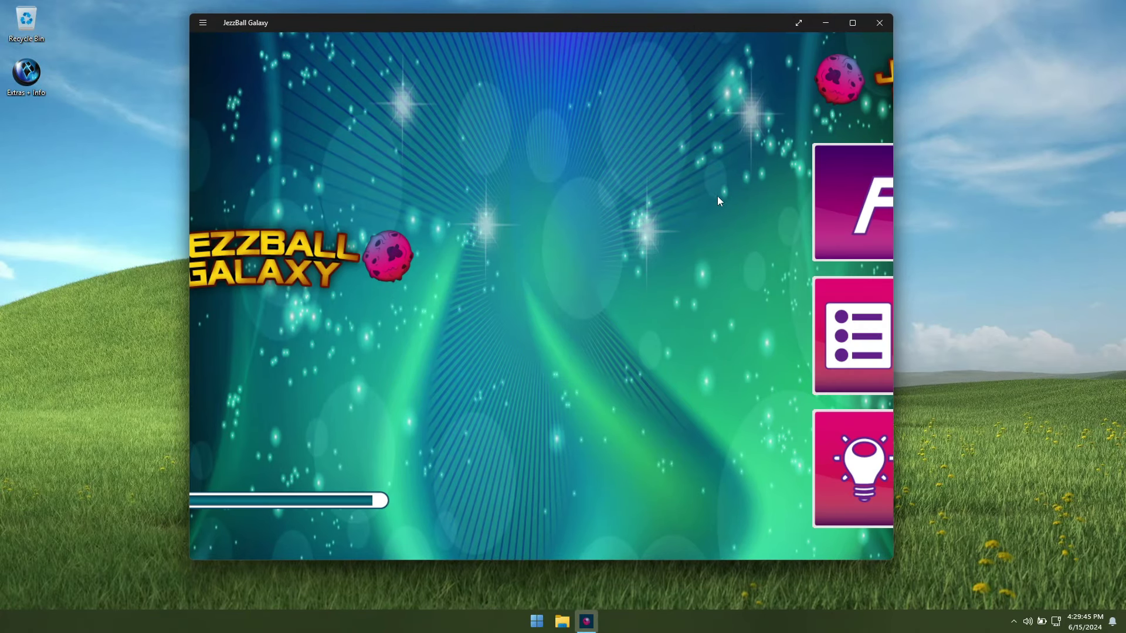
Step: Start a Classic game on Medium difficulty and build walls around the balls on the Round 1 board
click(642, 186)
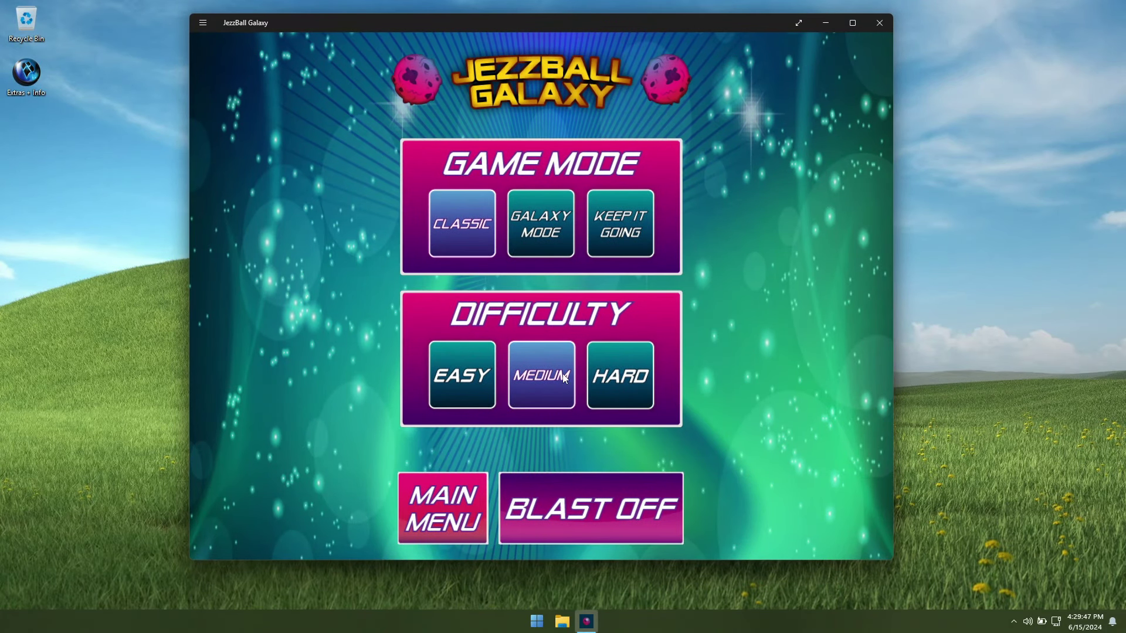
click(530, 511)
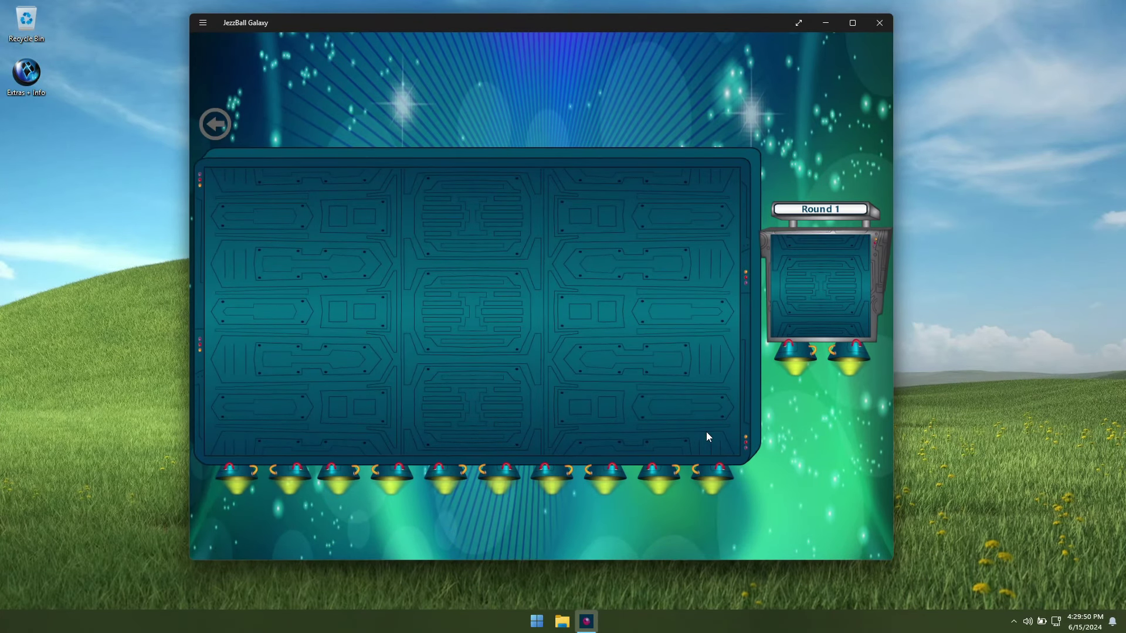
click(608, 262)
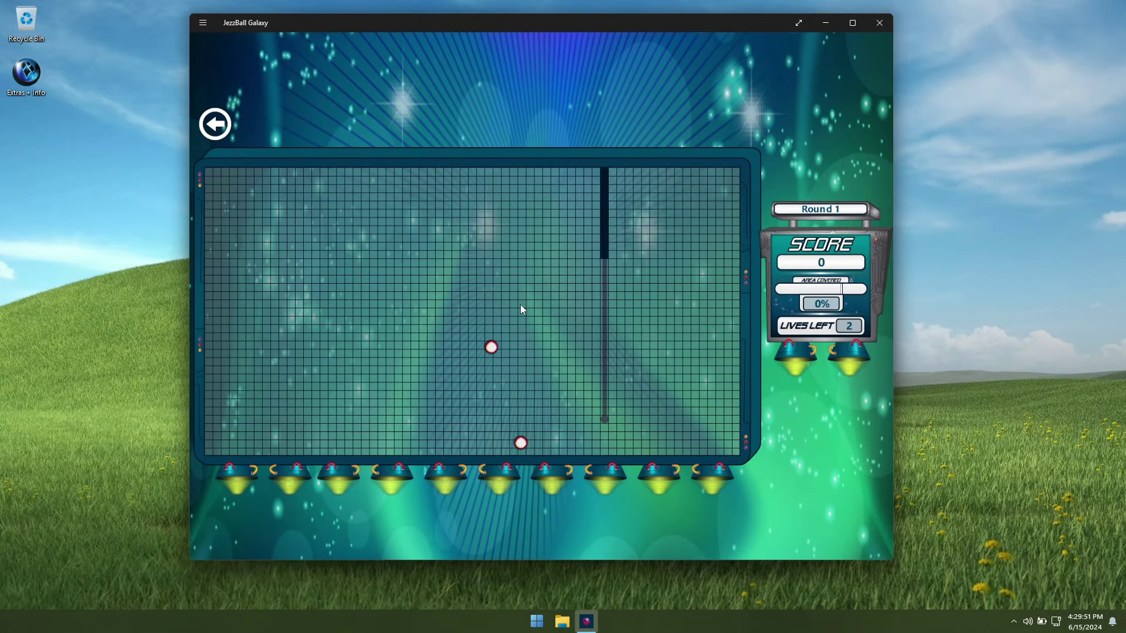
click(461, 346)
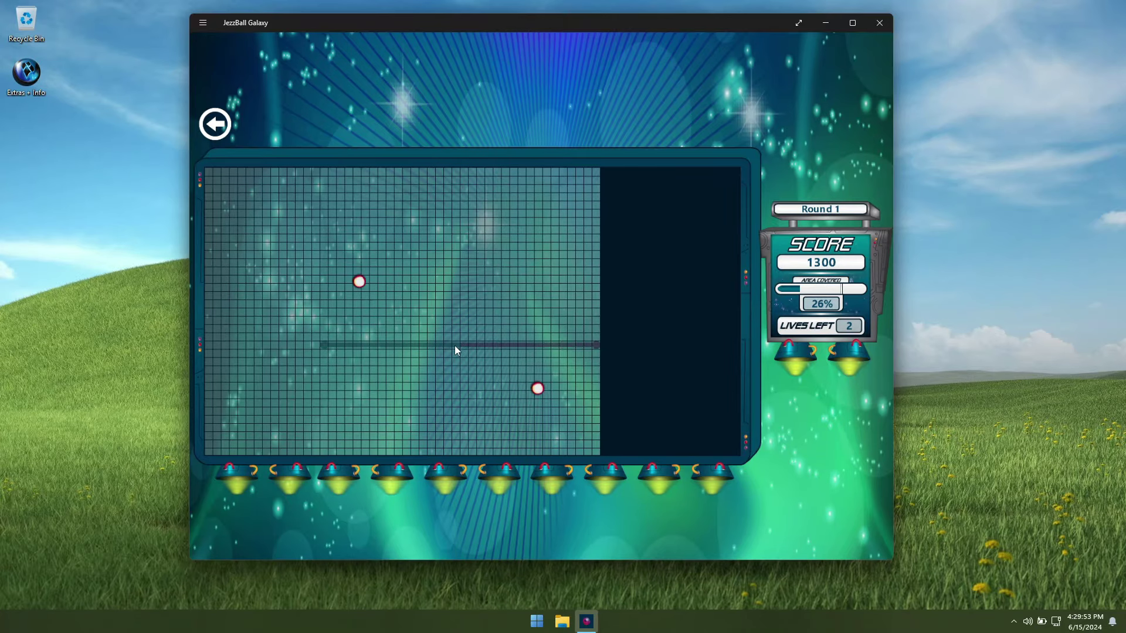
click(356, 387)
click(330, 265)
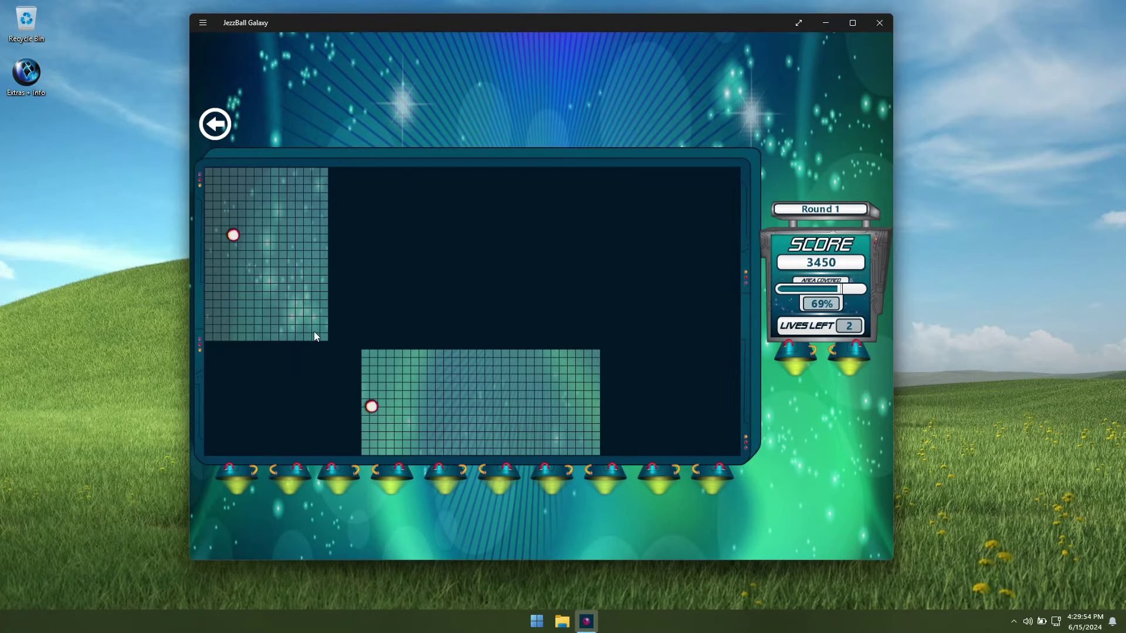
click(273, 250)
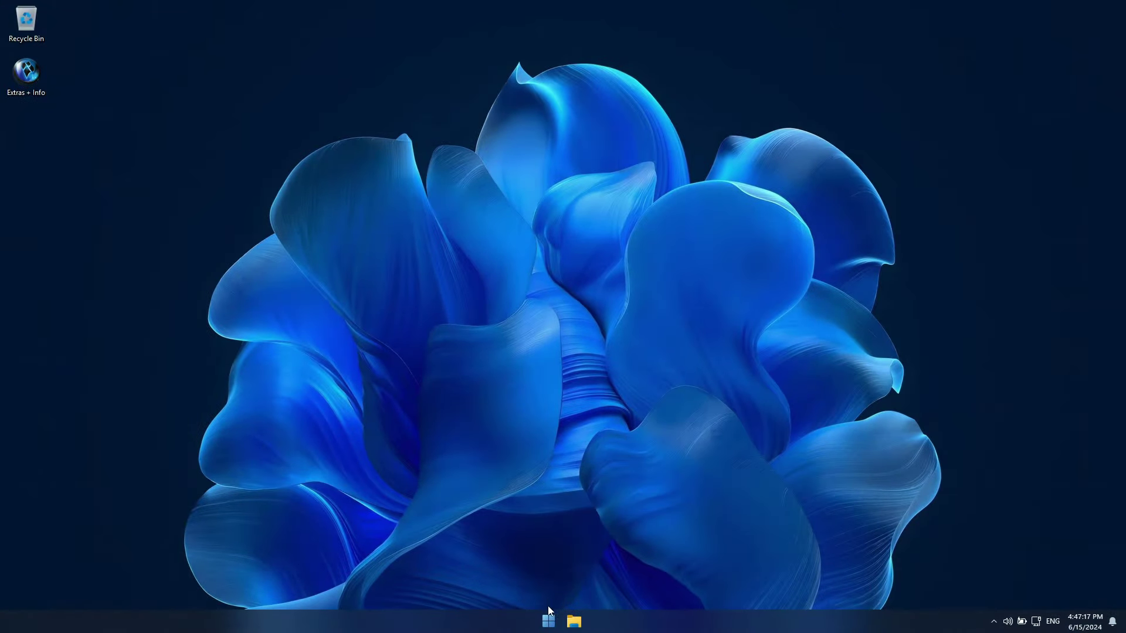
Step: Look through the Start menu's All apps list, expand the Accessibility folder and return to the pinned apps
click(548, 621)
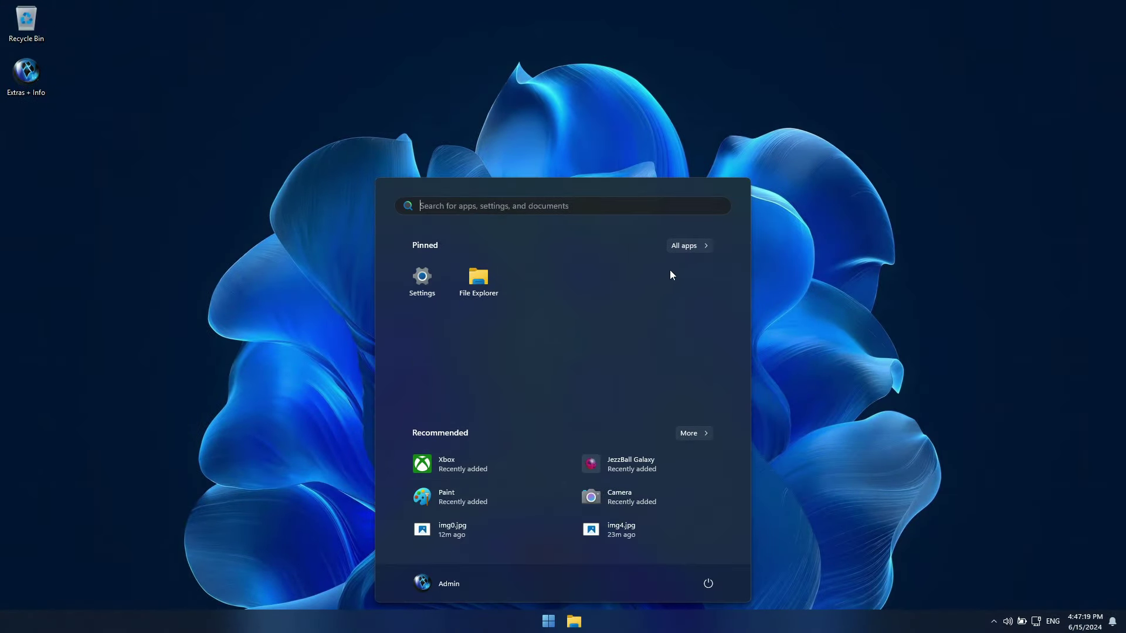
click(701, 244)
mouse_move(741, 279)
mouse_down()
mouse_move(740, 466)
mouse_move(737, 279)
mouse_up()
click(515, 296)
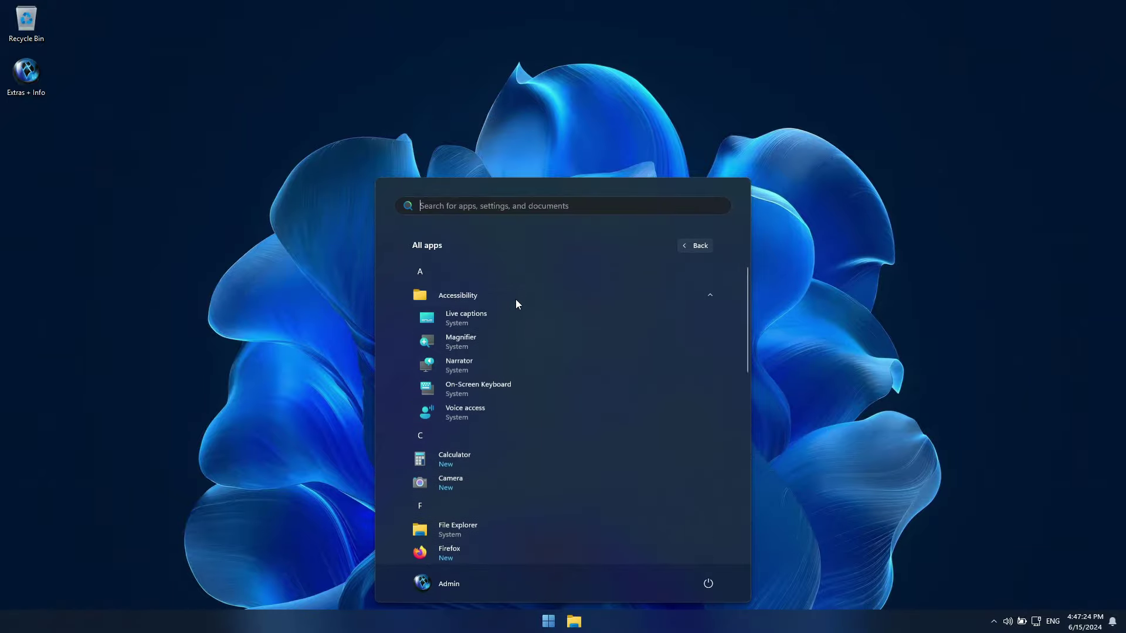
click(701, 246)
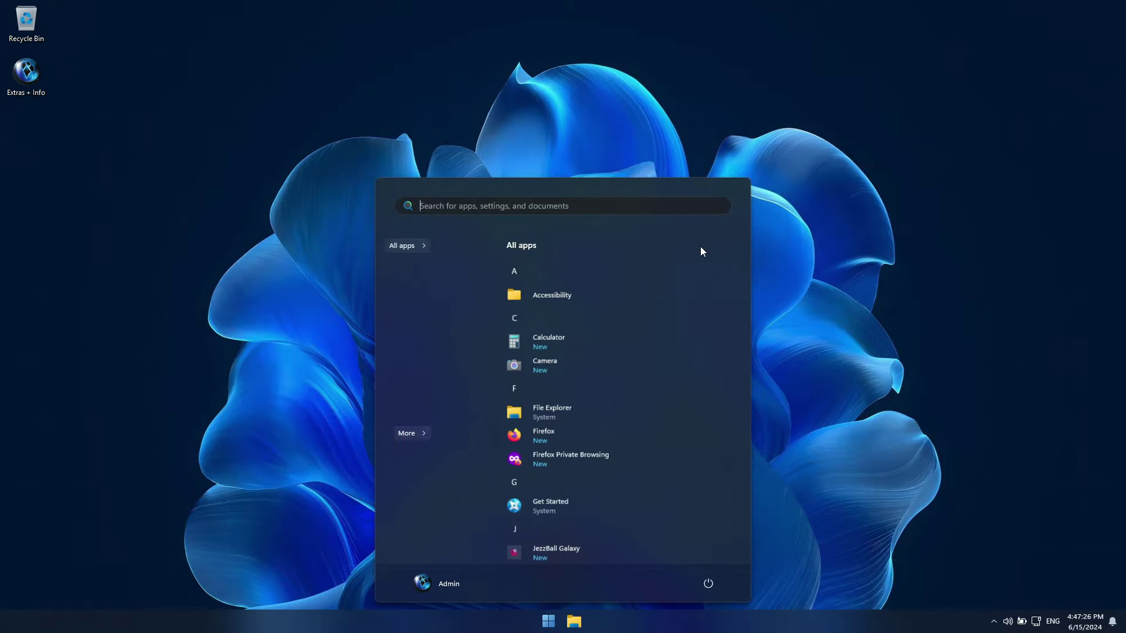
Step: Turn on Copilot (preview) in the Taskbar personalization settings and close Settings
click(422, 280)
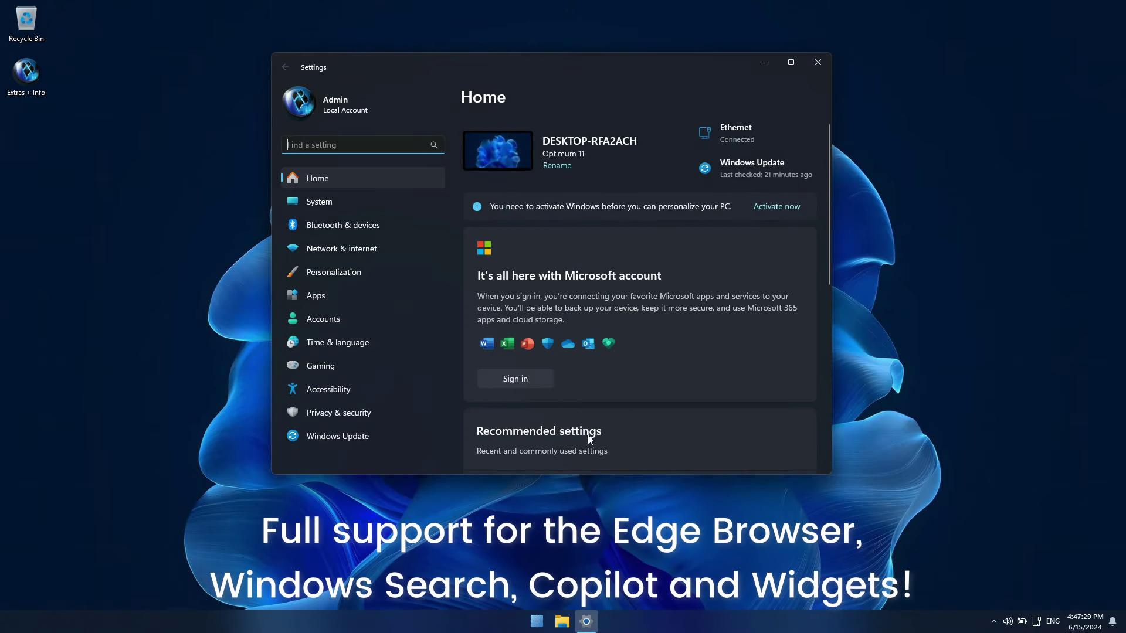
click(346, 273)
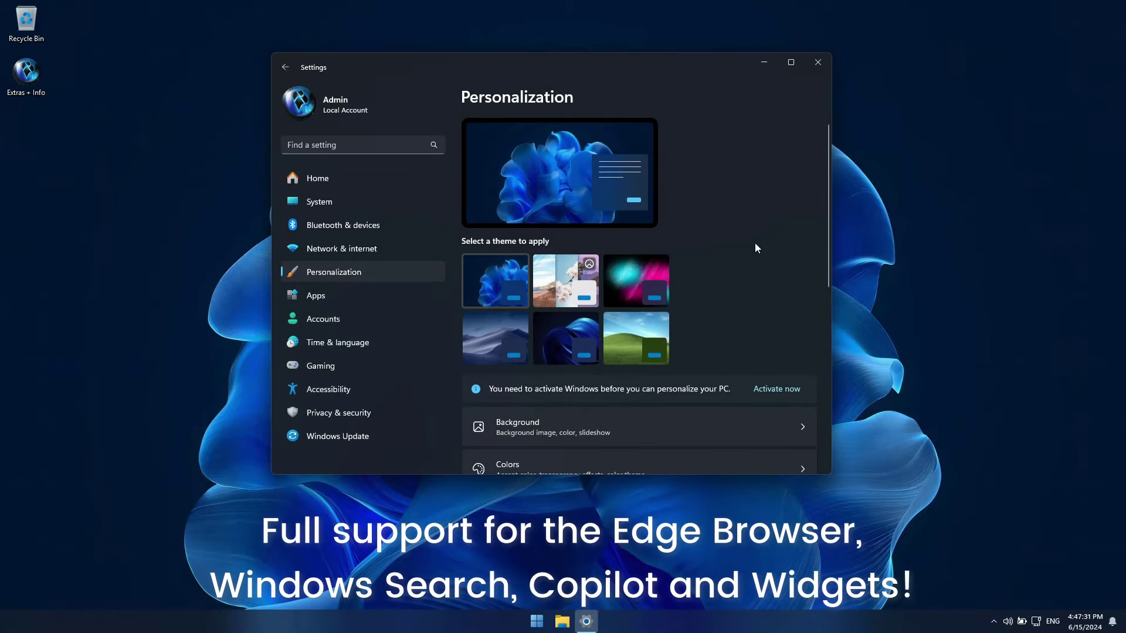
drag(827, 184, 828, 340)
click(671, 403)
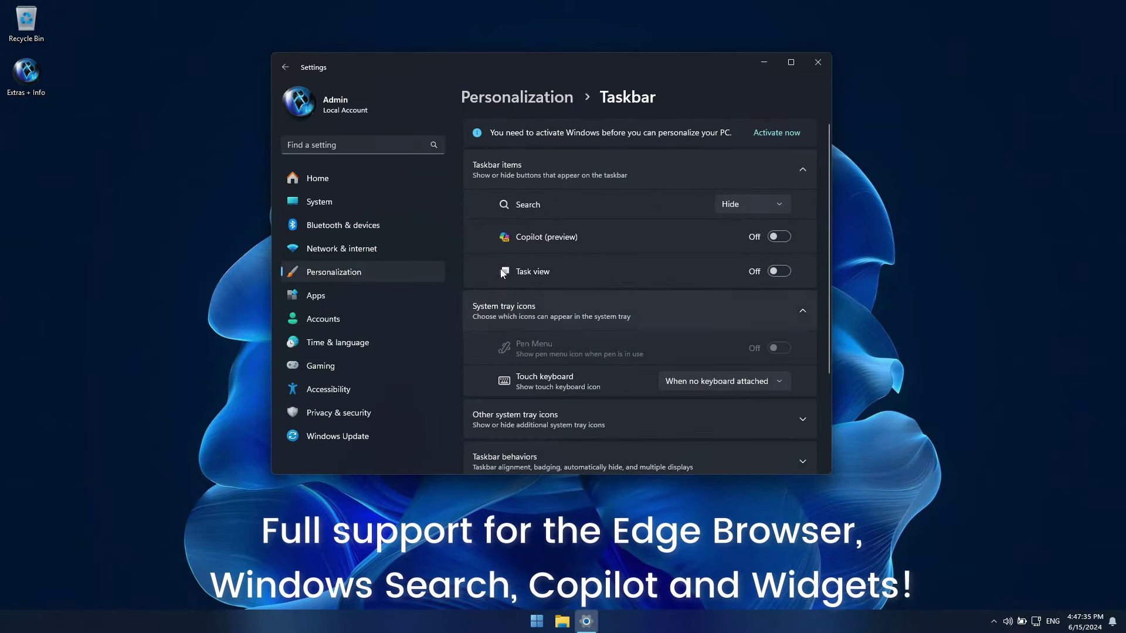
click(780, 237)
click(818, 63)
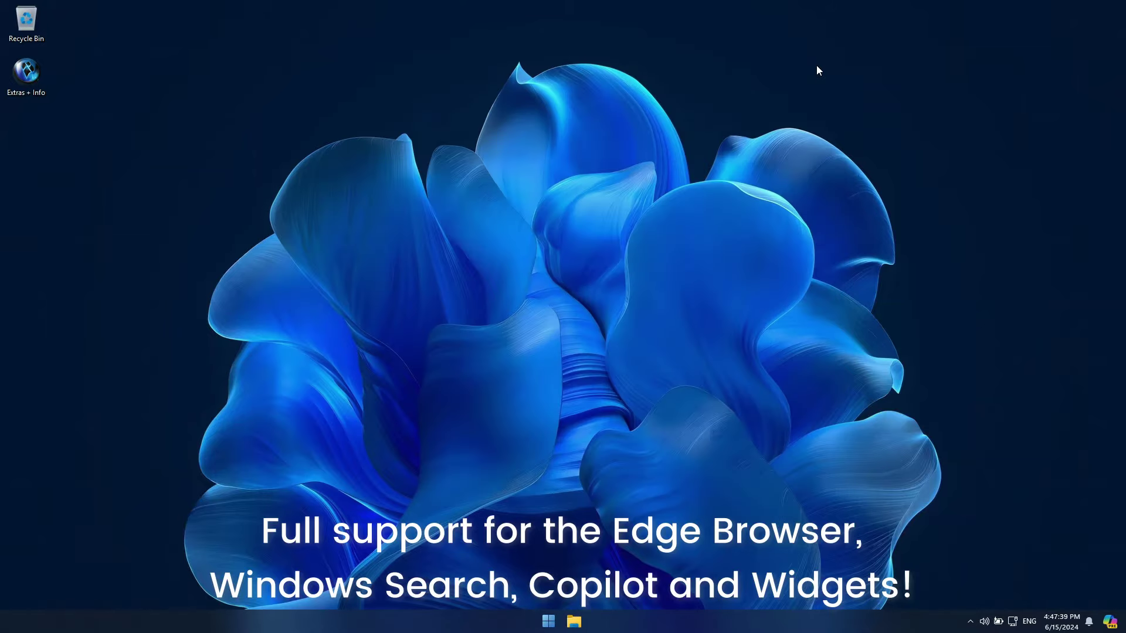
Step: Show the search icon on the taskbar
right_click(743, 615)
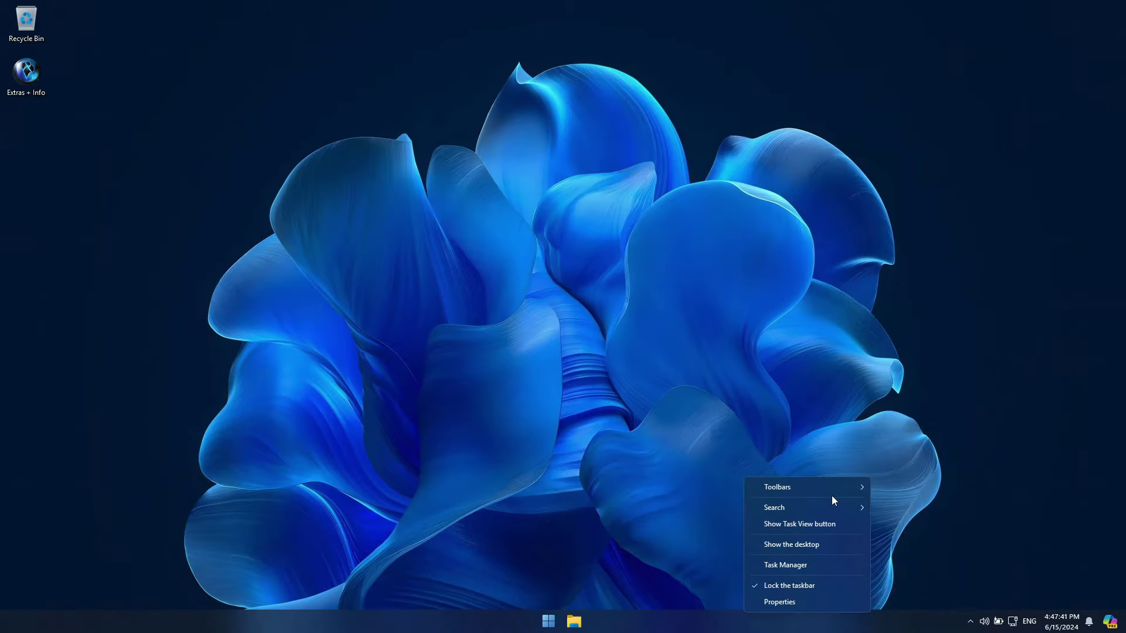
mouse_move(836, 504)
click(918, 526)
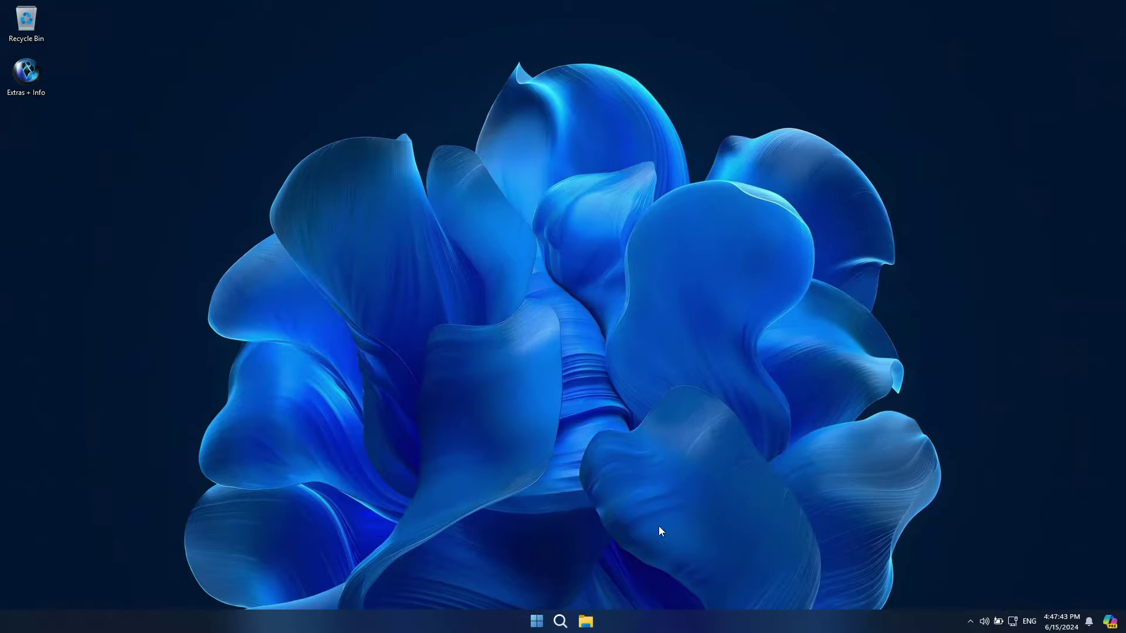
Step: Open Copilot and browse forward through its suggestion cards
click(1110, 622)
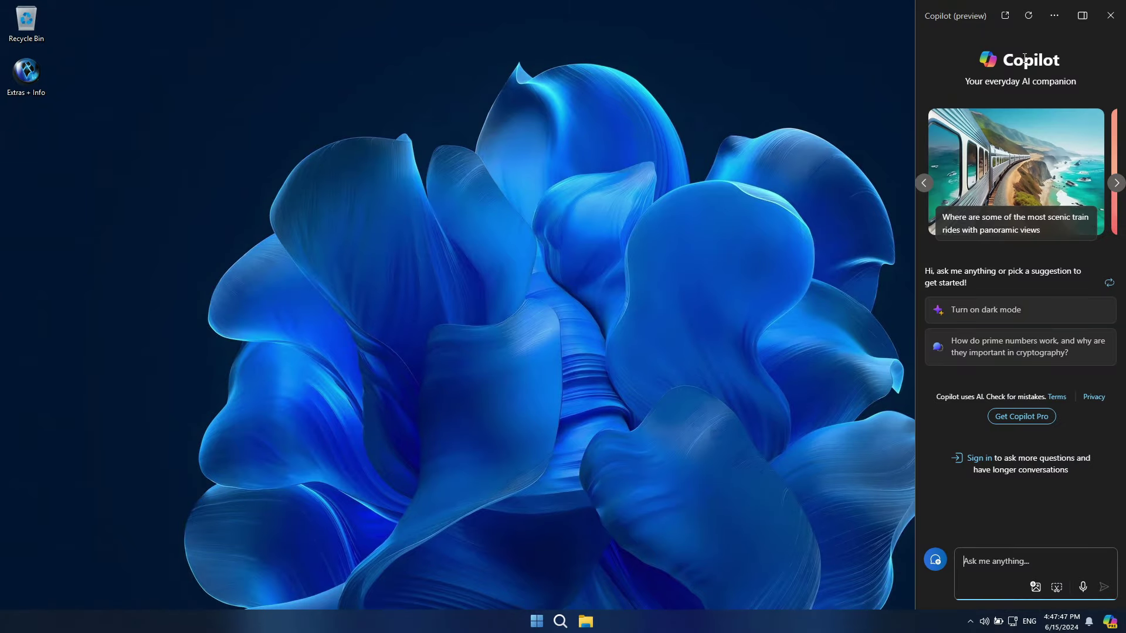
click(1116, 184)
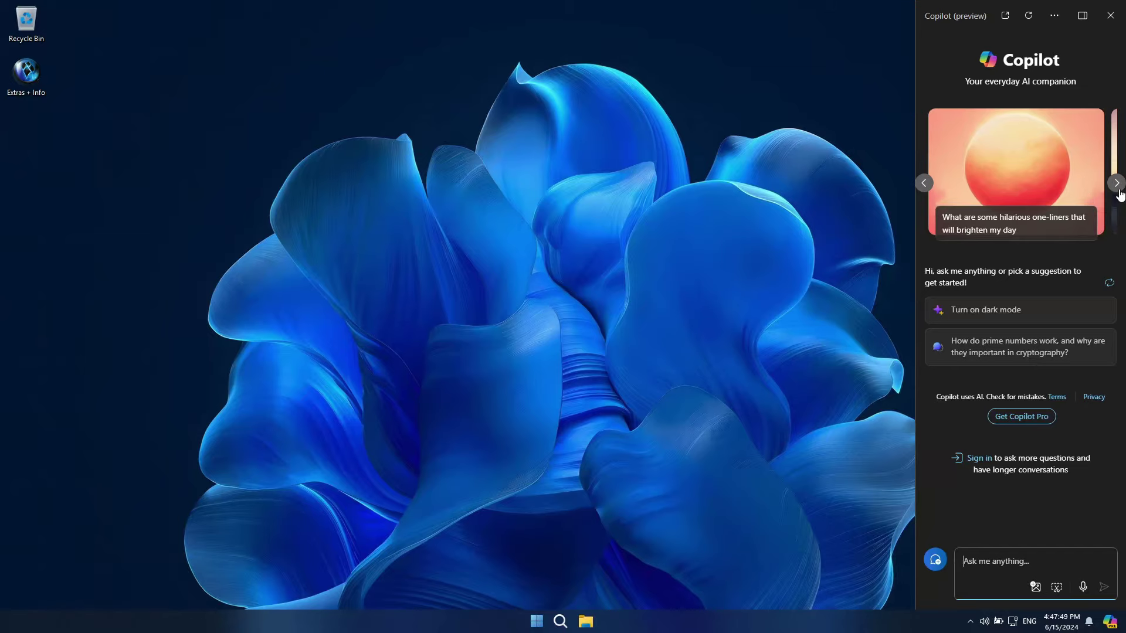
click(1117, 183)
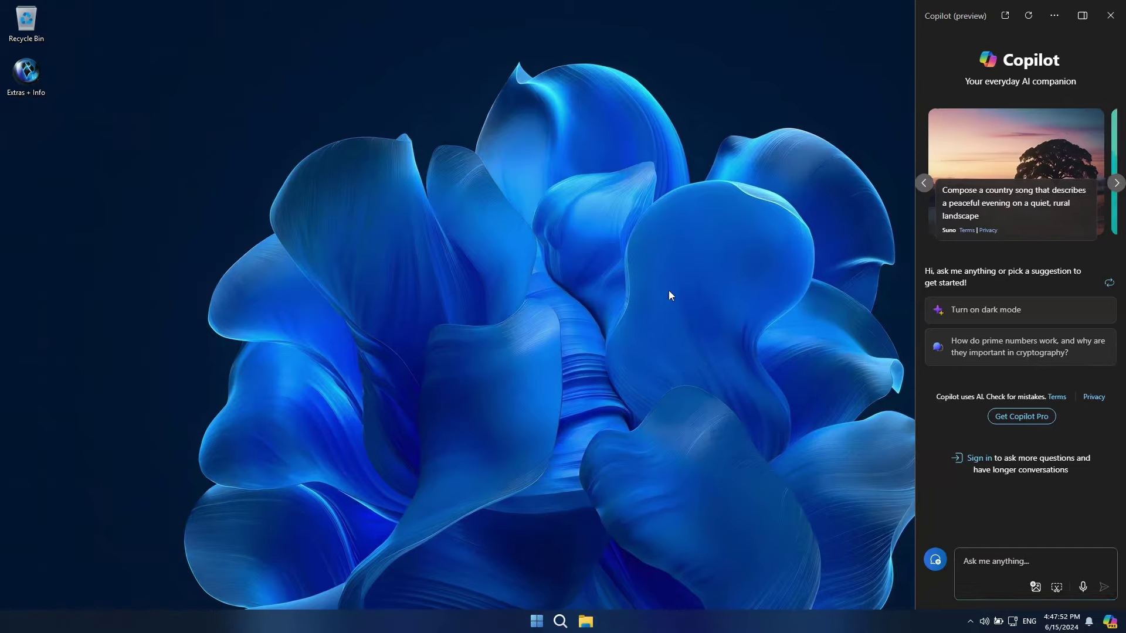
Step: Look through the Windows Search highlights, open the Discover Zaandam card in Edge and move the browser window away from the Copilot pane
click(566, 622)
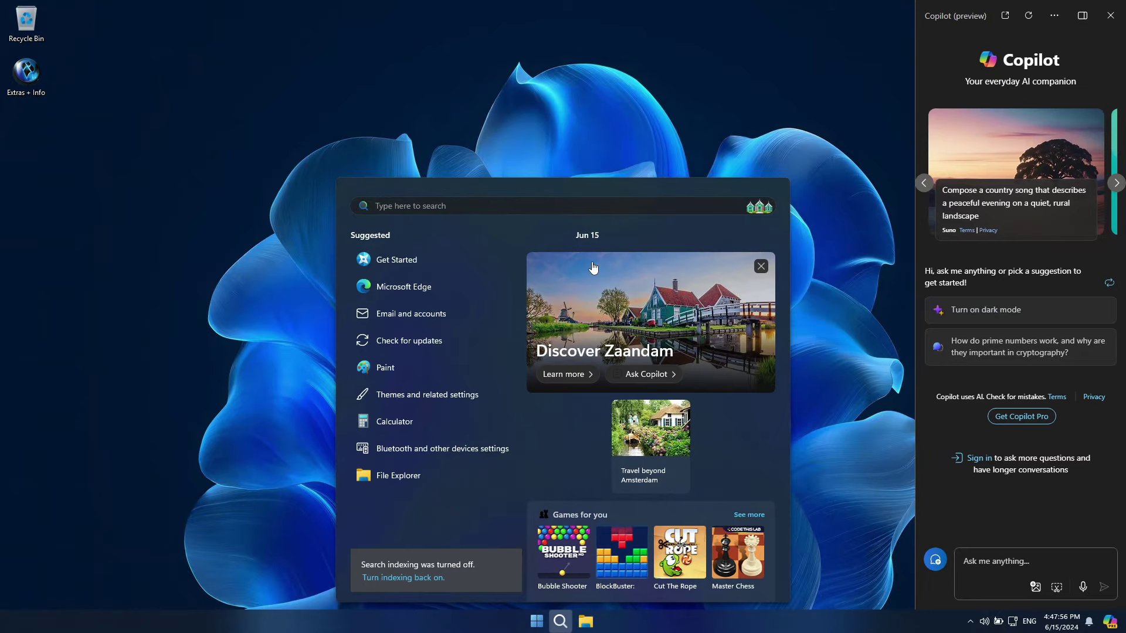
scroll(740, 417, down, 1)
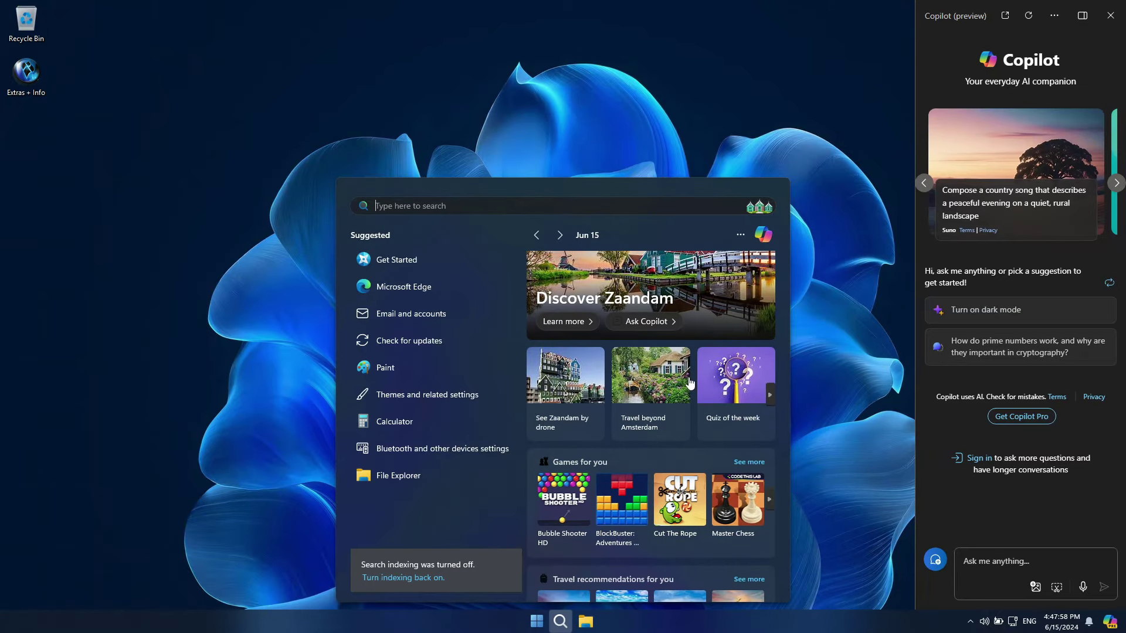
scroll(773, 489, down, 6)
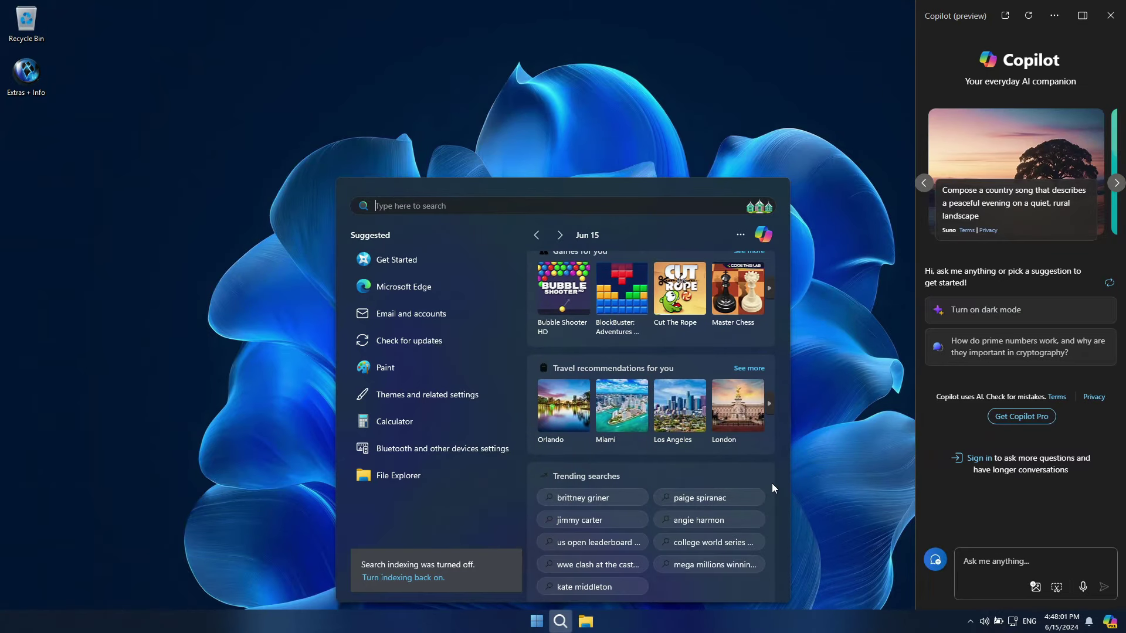
scroll(772, 484, down, 2)
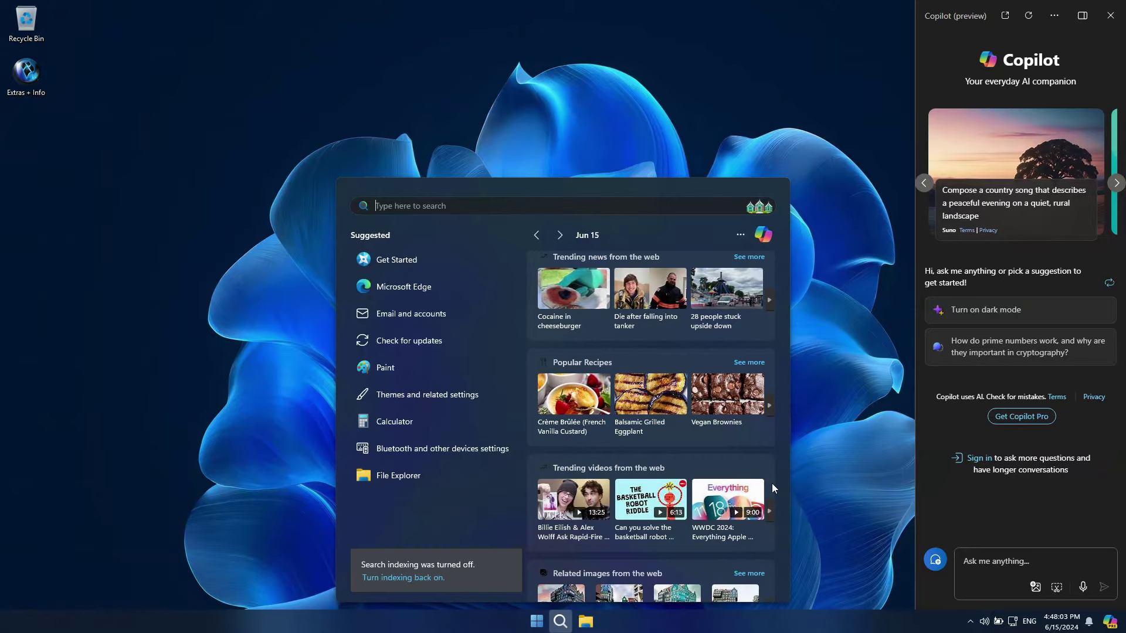
scroll(772, 483, up, 10)
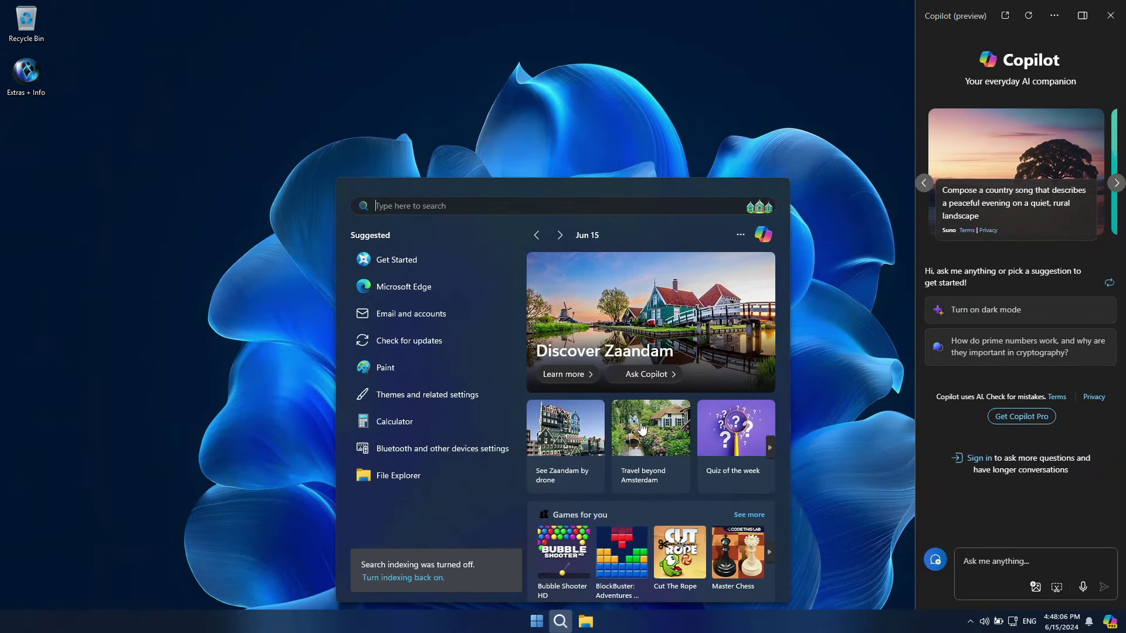
click(635, 313)
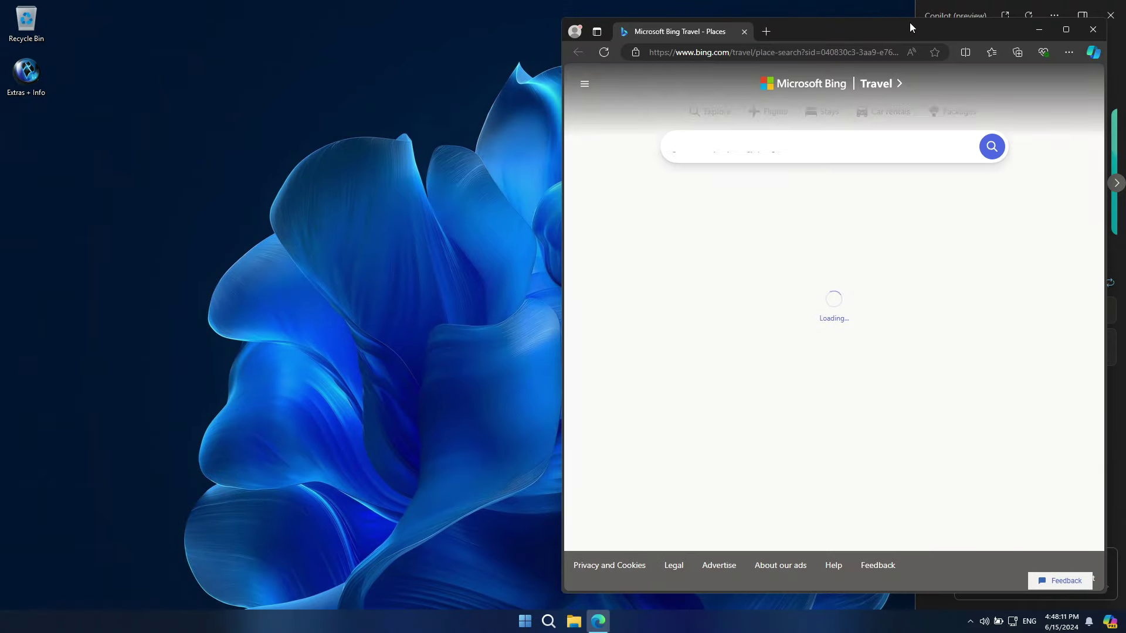
drag(909, 27, 436, 17)
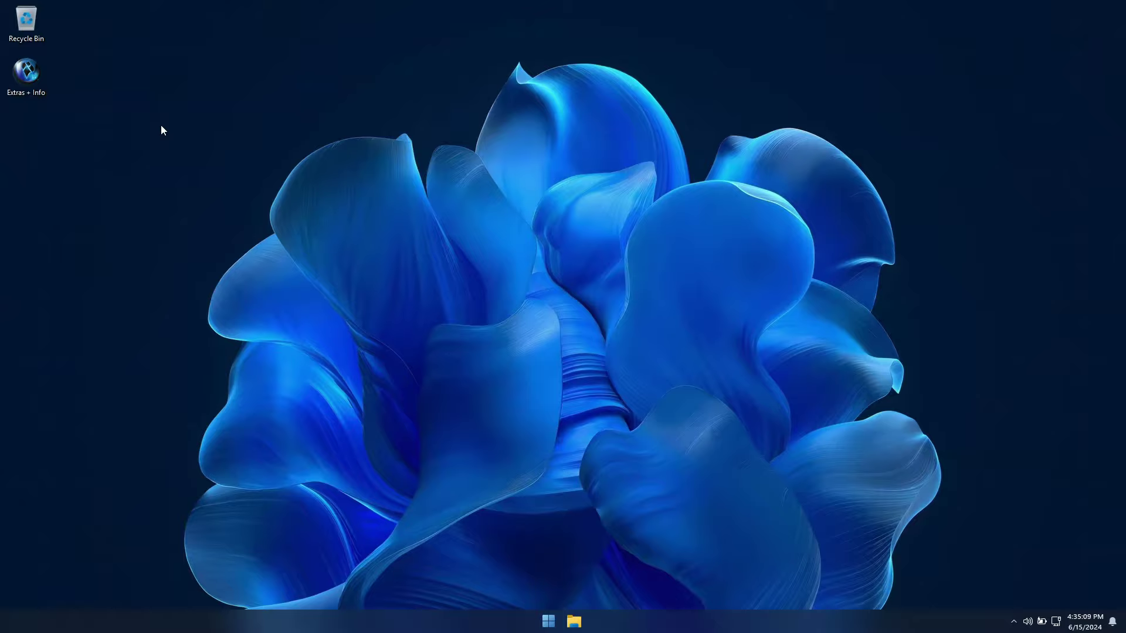
Step: Open Programs and Features from the All Control Panel Items view, narrow its window and shift it towards the desktop's upper-left corner
right_click(161, 125)
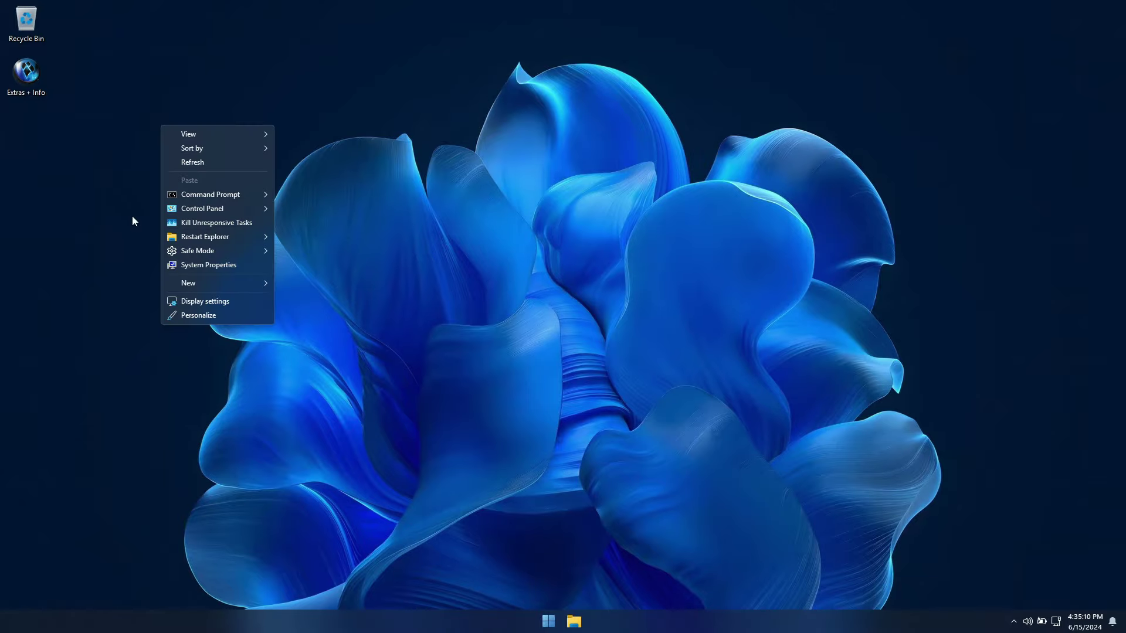
mouse_move(262, 208)
click(326, 223)
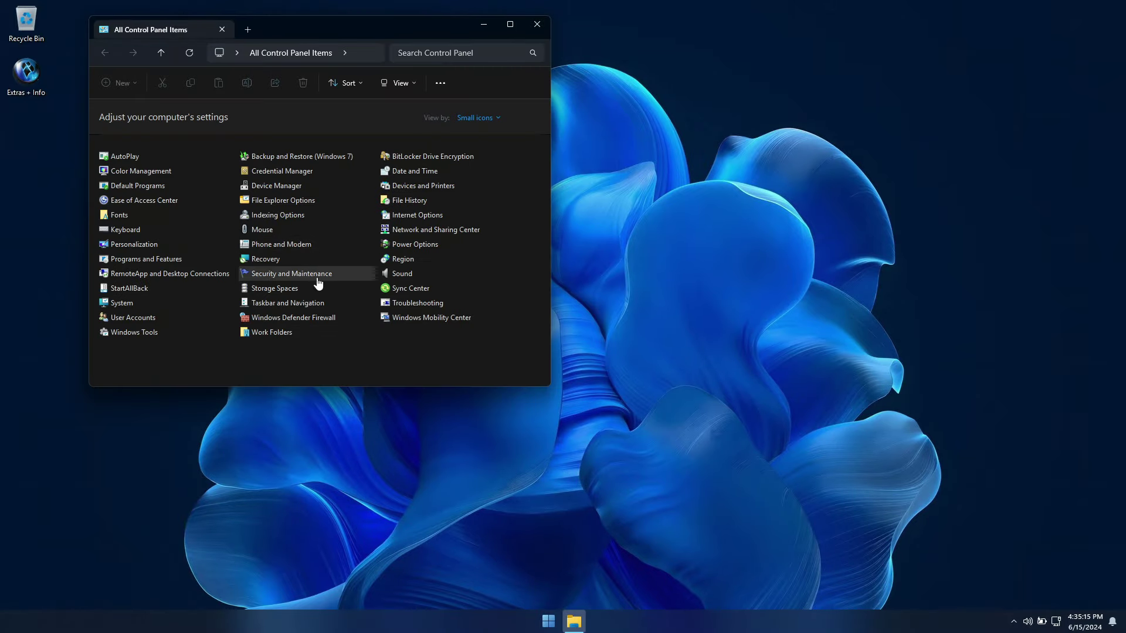
click(146, 259)
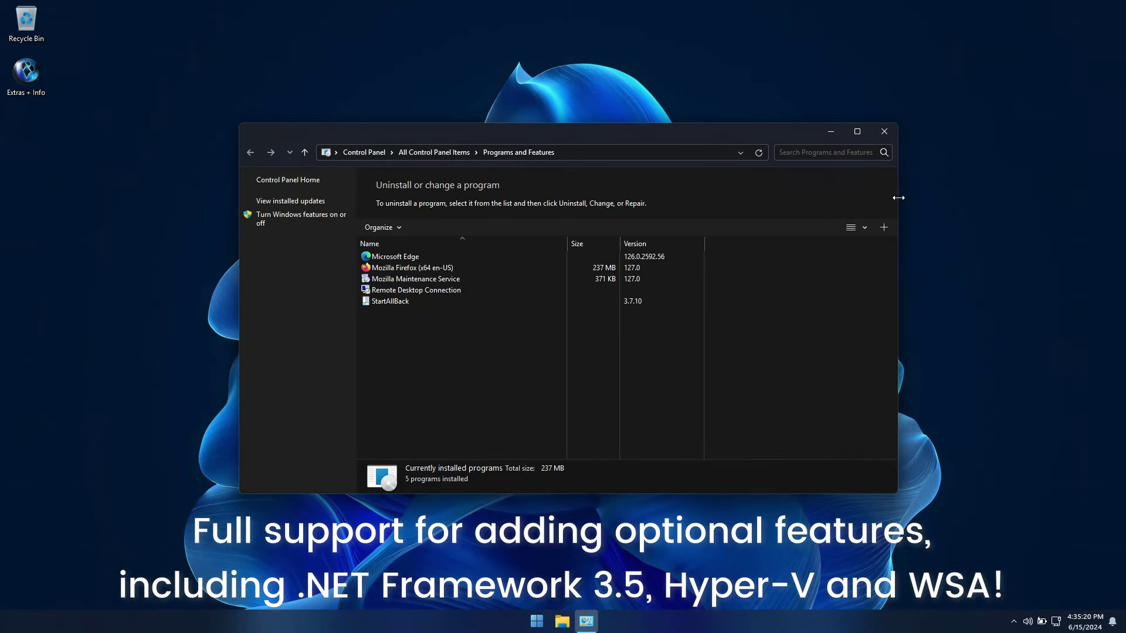
drag(902, 196, 786, 196)
drag(602, 143, 354, 79)
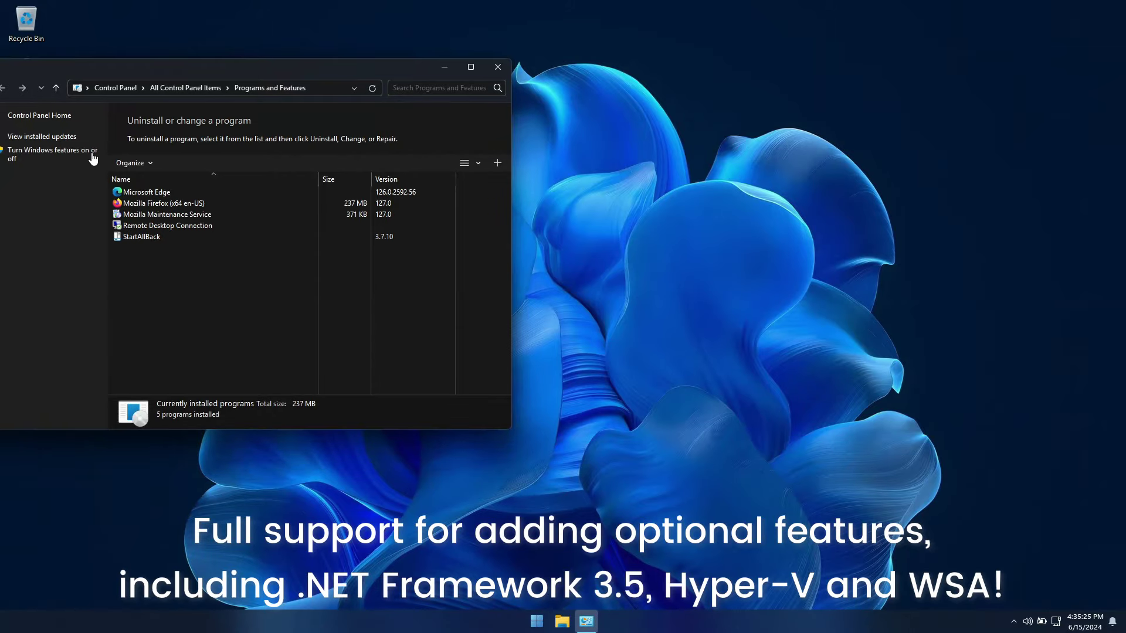
Step: Open the dialog for turning Windows features on or off and close the Programs and Features window
click(47, 156)
click(249, 83)
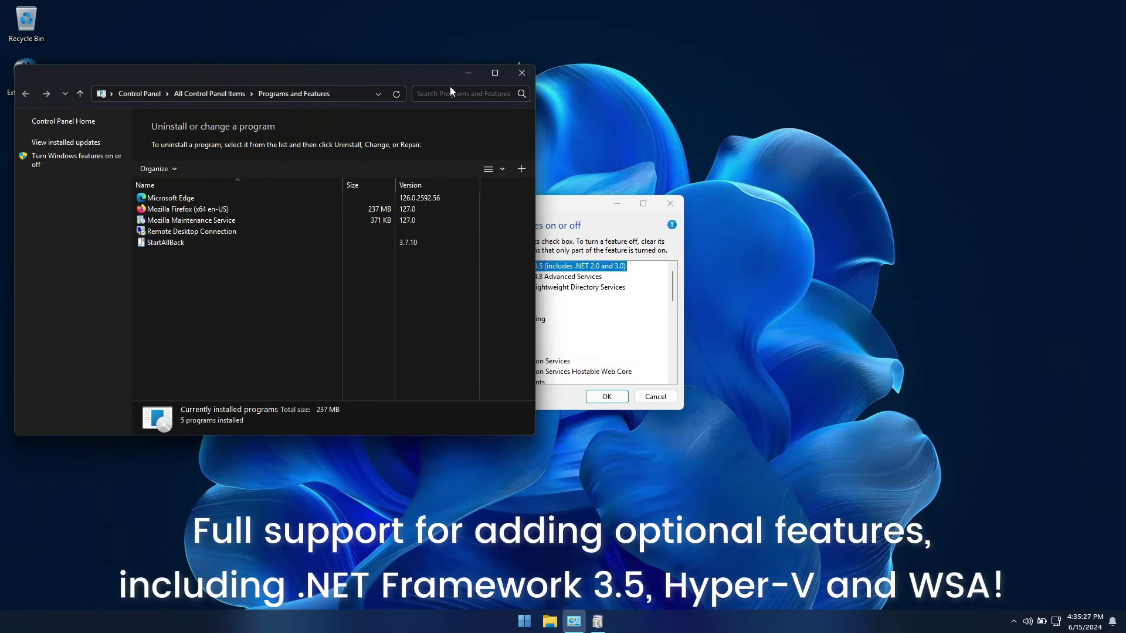
click(521, 73)
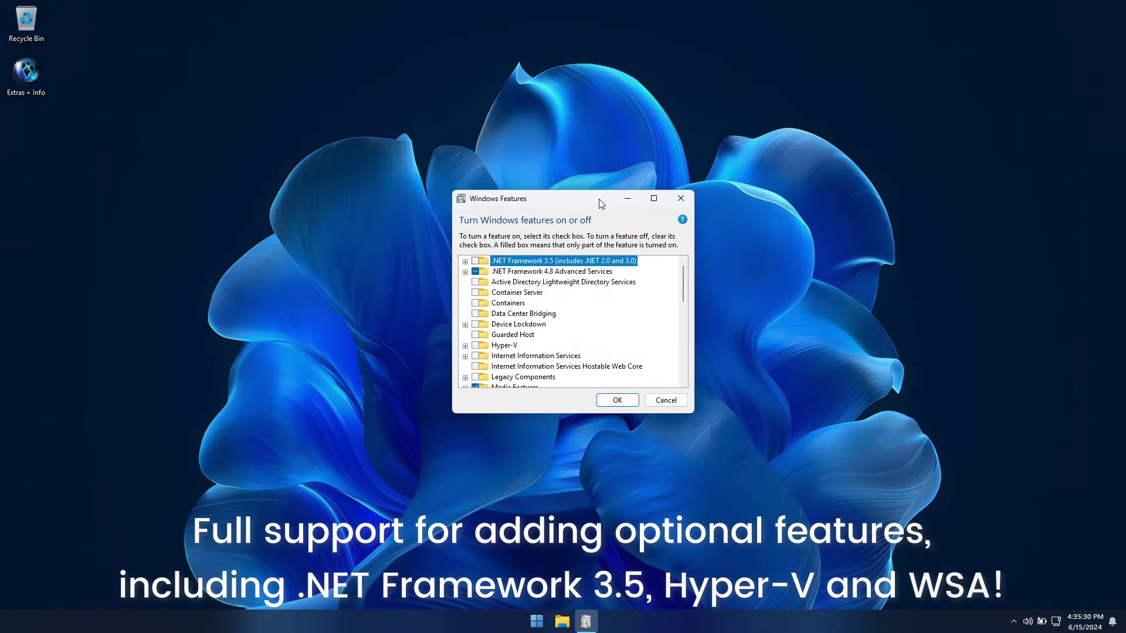
Step: Move the Windows Features dialog towards the desktop's upper-left corner, turn on .NET Framework 3.5 (includes .NET 2.0 and 3.0) and confirm
drag(599, 198, 221, 52)
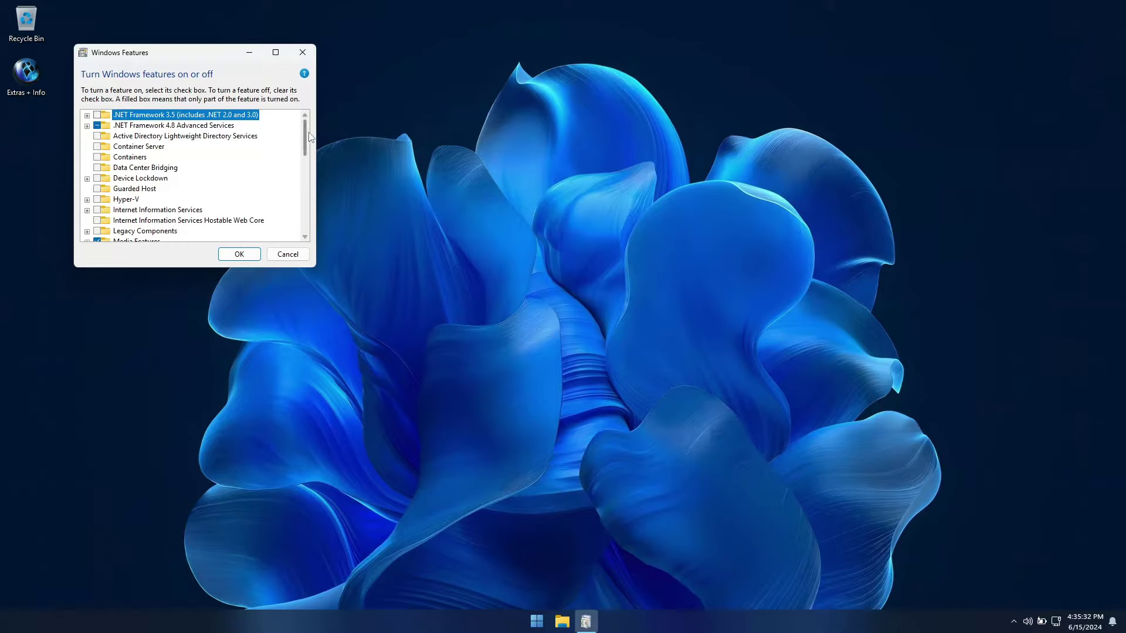
mouse_move(305, 138)
mouse_down()
mouse_move(305, 202)
mouse_move(303, 125)
mouse_up()
click(98, 115)
click(235, 256)
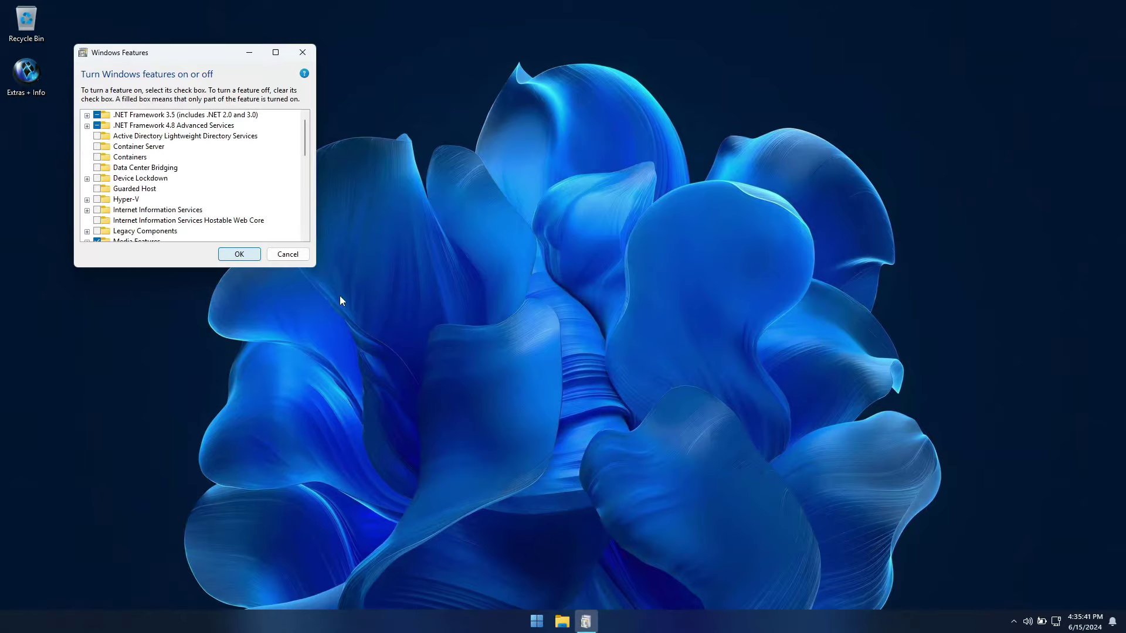
Step: Open Settings, position its window beside the Windows Features dialog and start downloading the files required for the feature
click(537, 621)
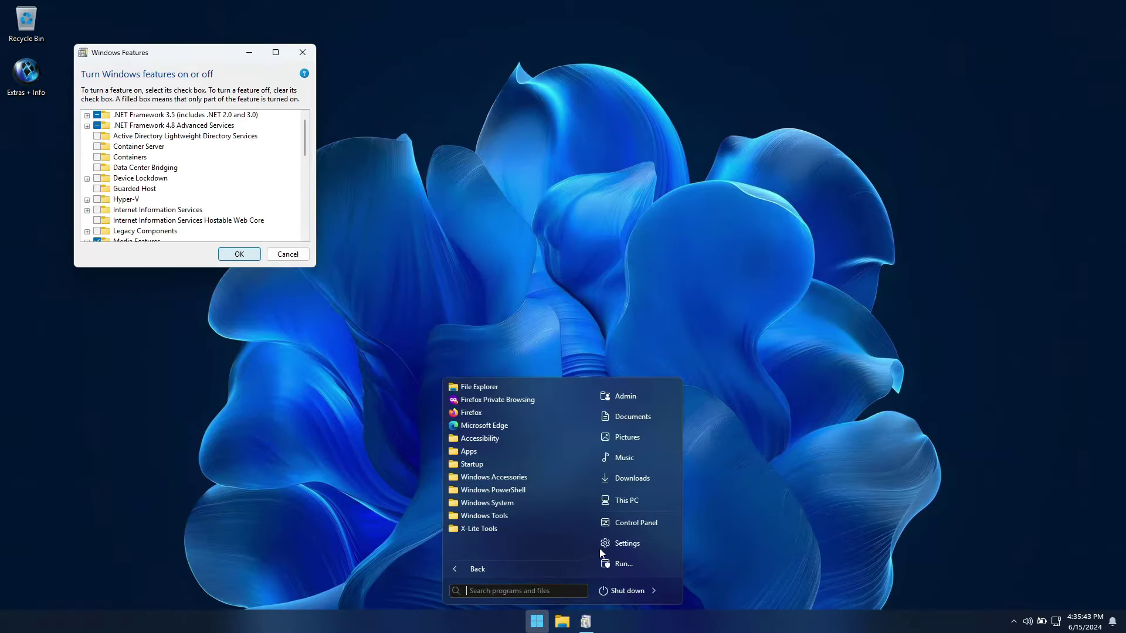
click(616, 544)
drag(535, 74, 654, 28)
click(138, 130)
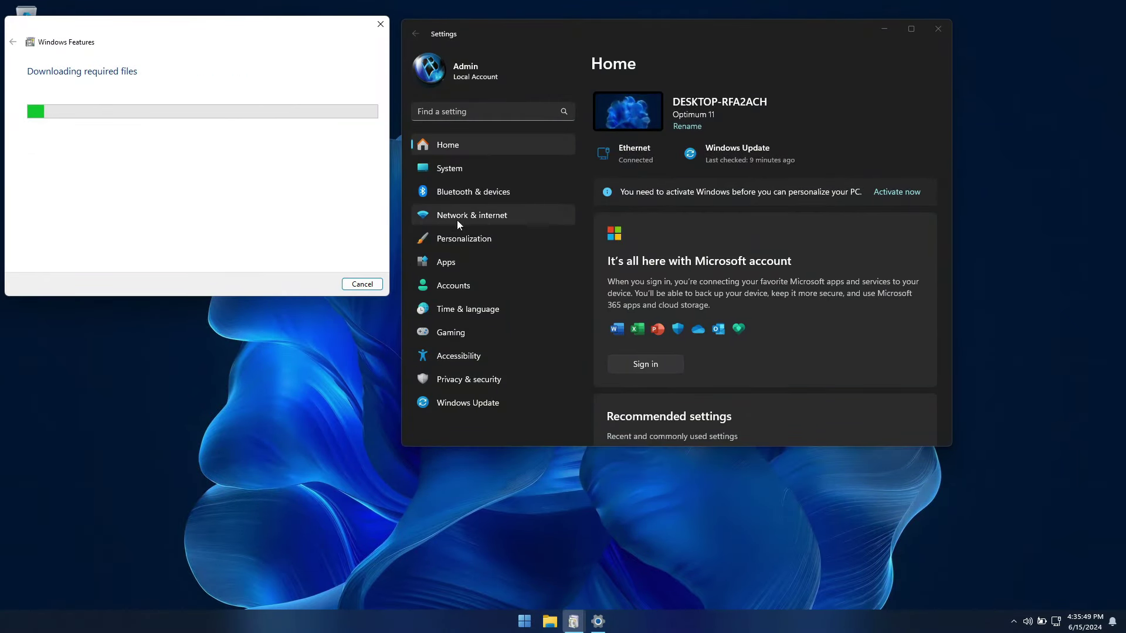
Step: Open the Language & region page under Time & language
click(460, 240)
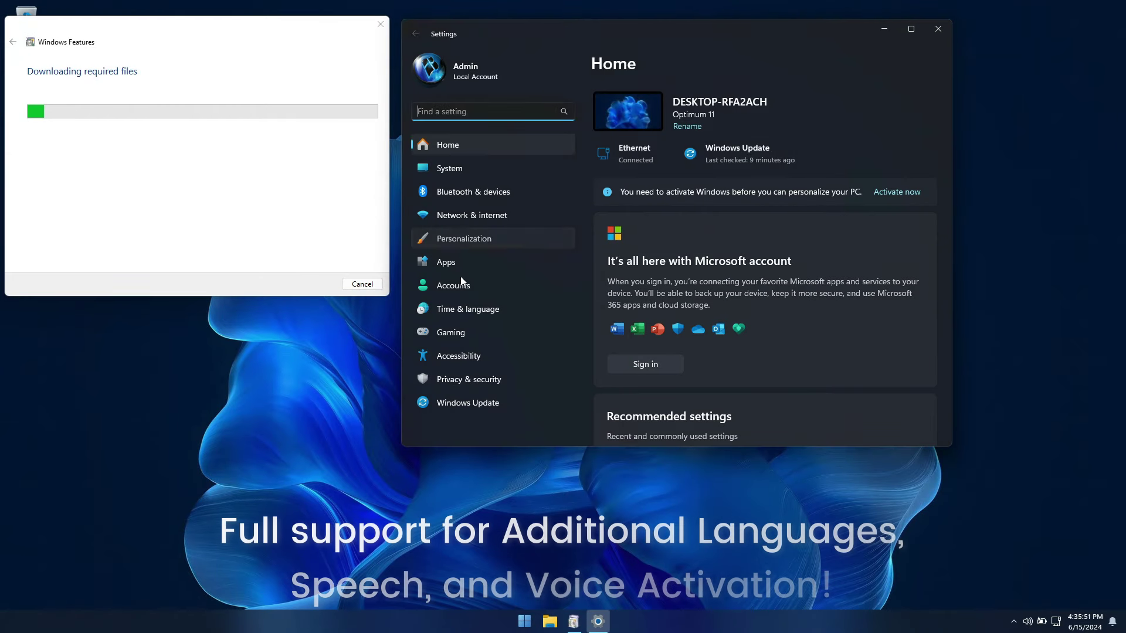
click(462, 308)
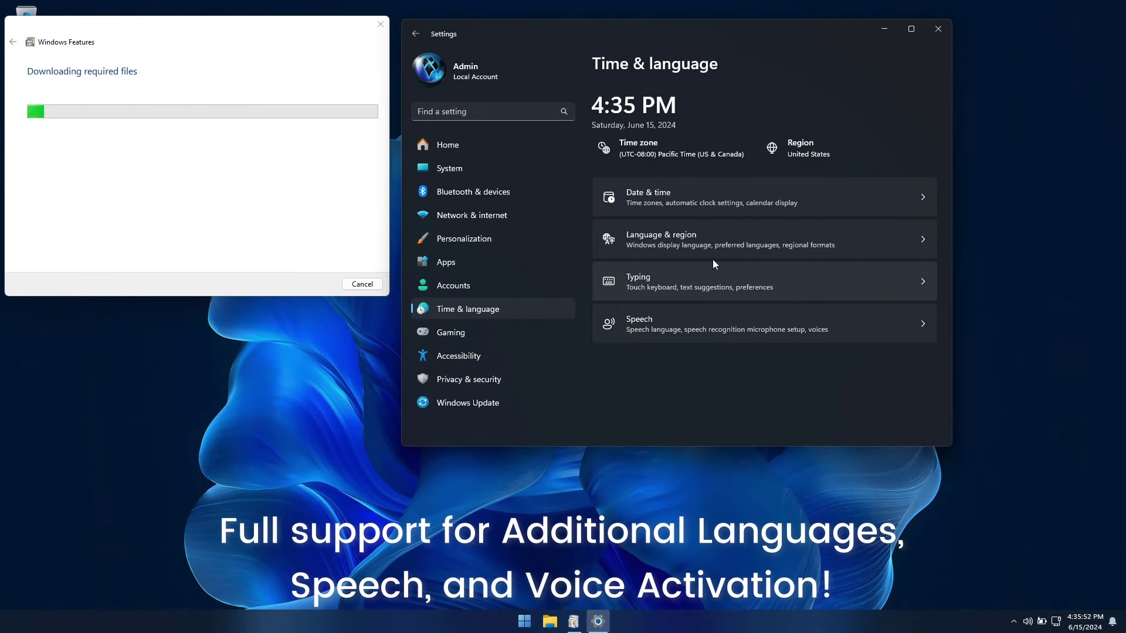
click(758, 245)
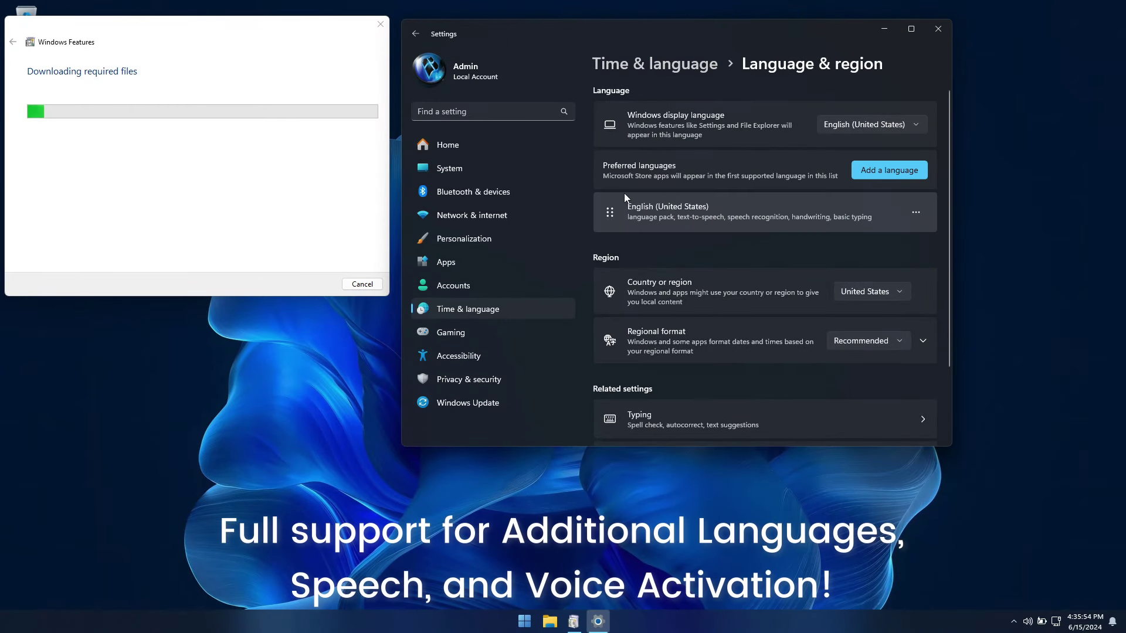
Step: Add Español (México) as a preferred language, searching for "espanol", and install its language pack and enhanced speech recognition
click(897, 173)
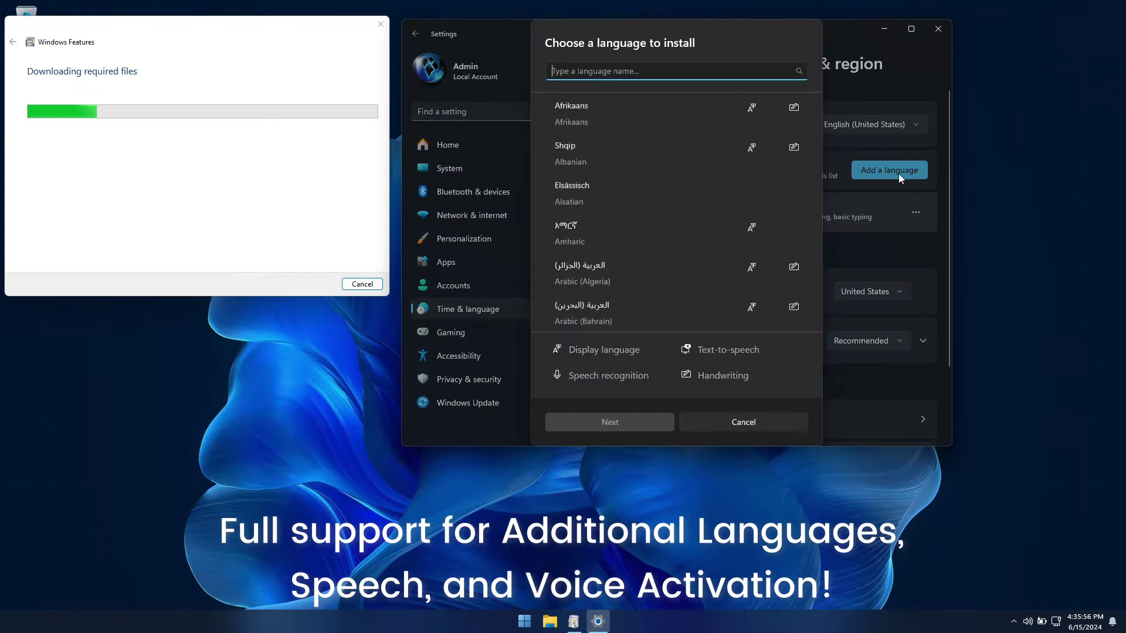
text(espanol)
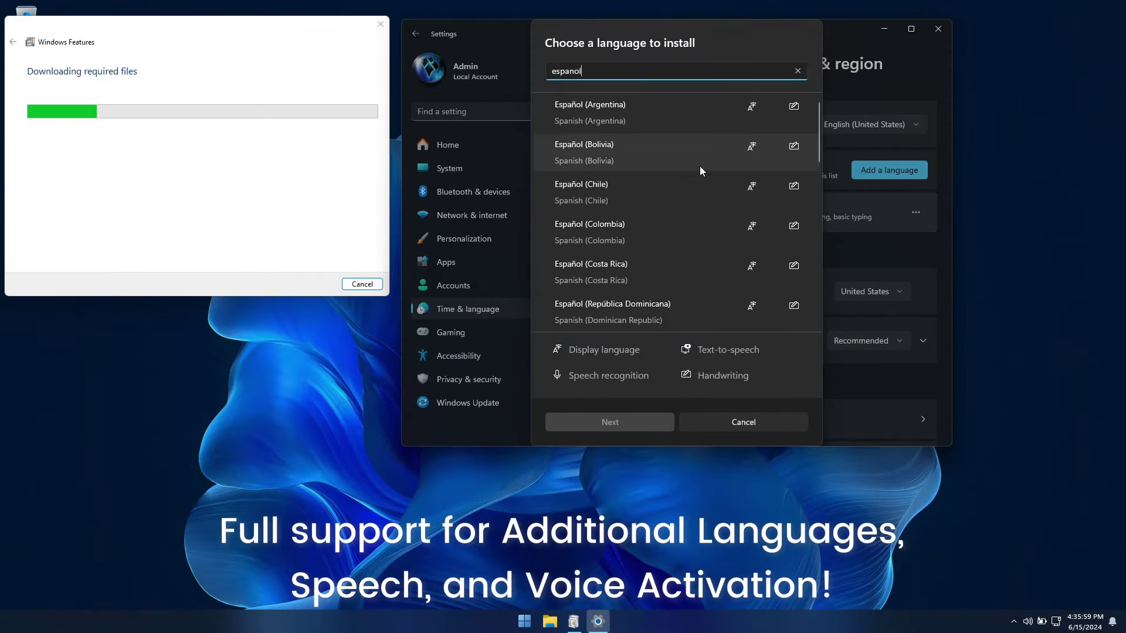
scroll(699, 167, down, 5)
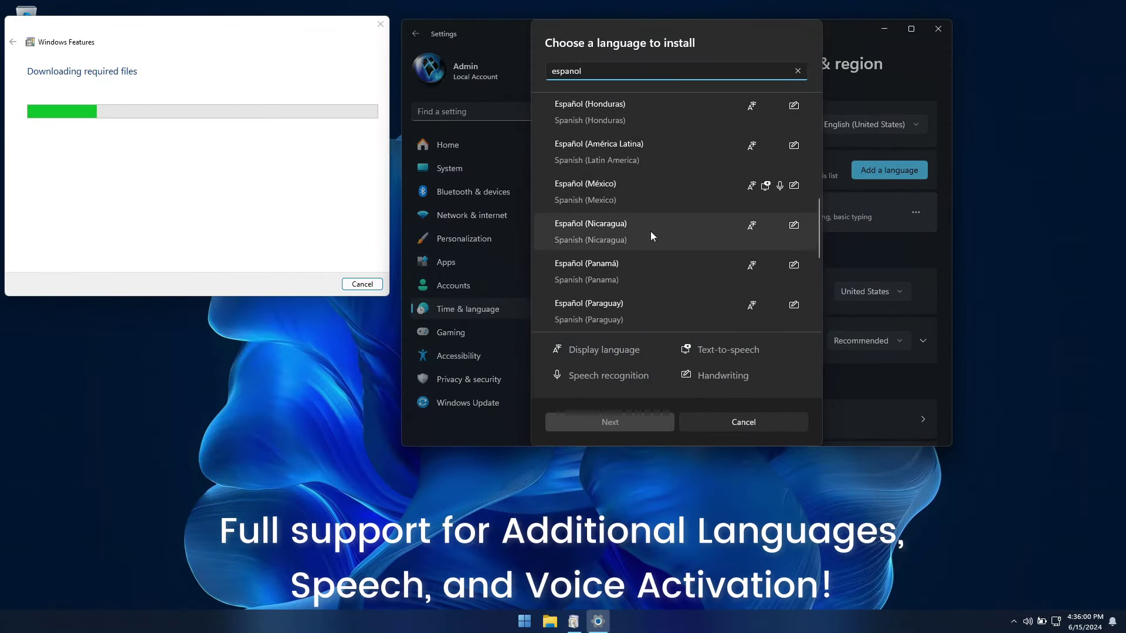
click(601, 199)
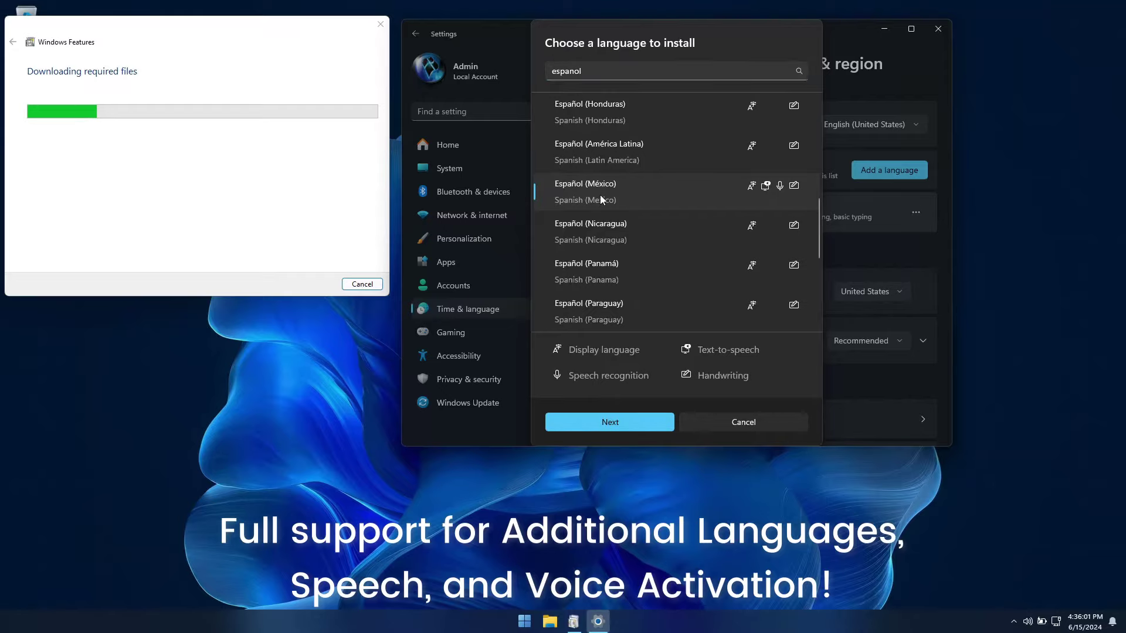
click(635, 422)
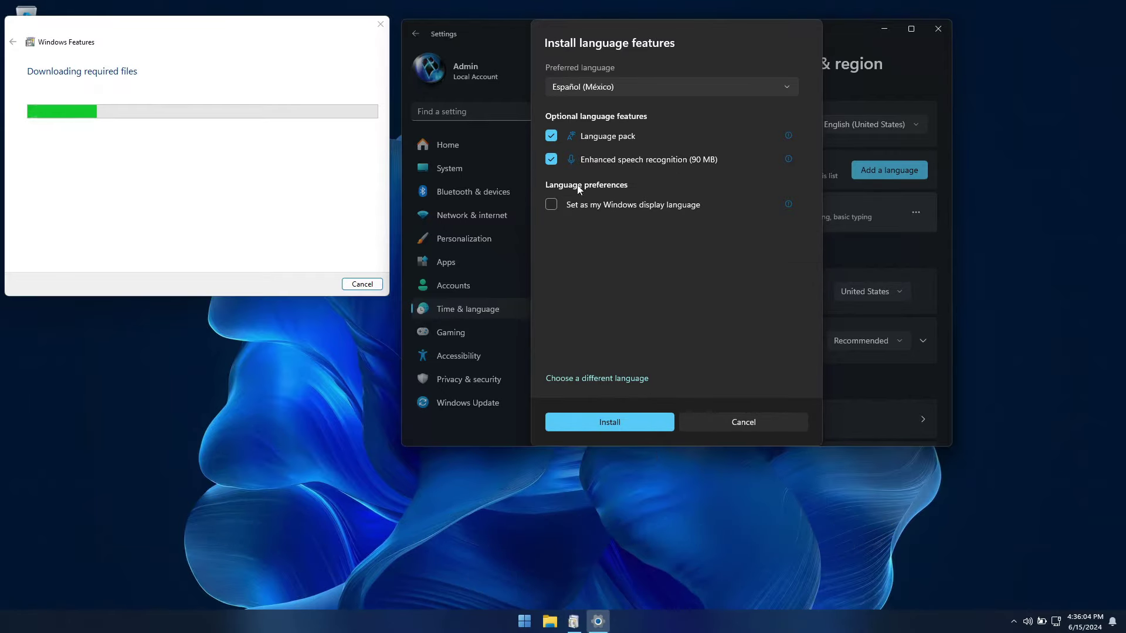
click(642, 423)
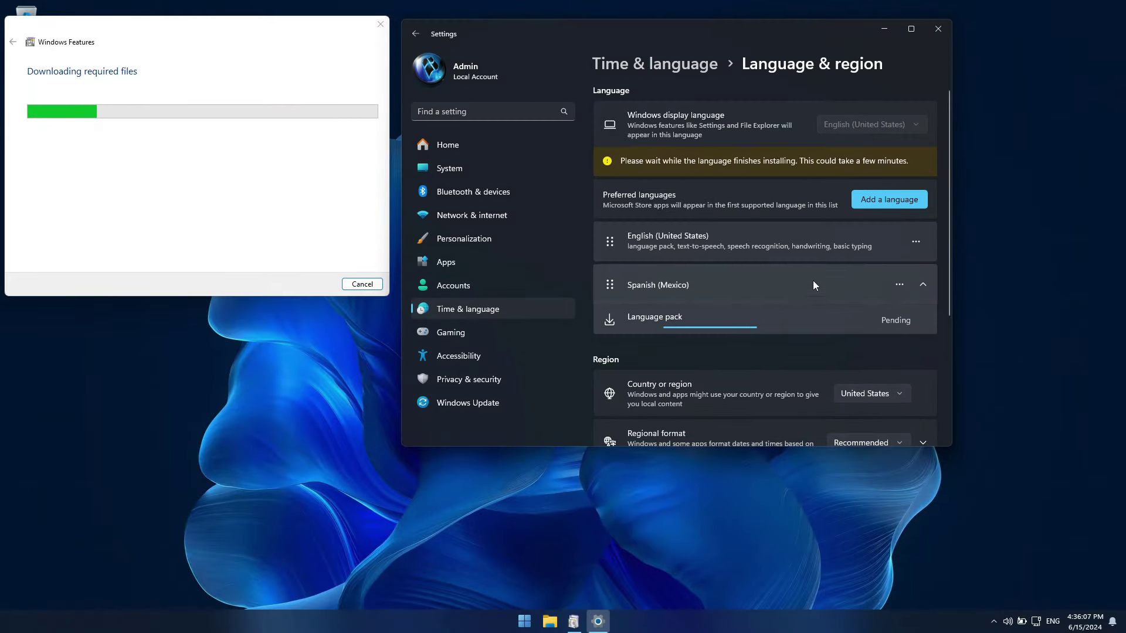
Step: Add Italiano (Italia) as a preferred language and install its language pack without enhanced speech recognition
click(893, 197)
text(ital)
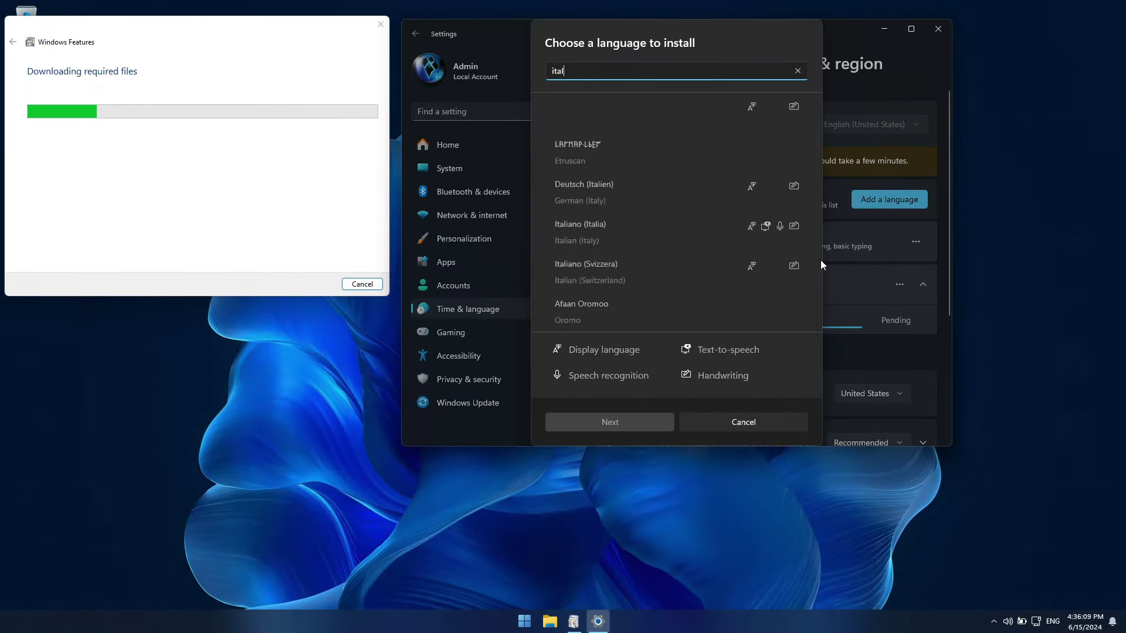
click(622, 222)
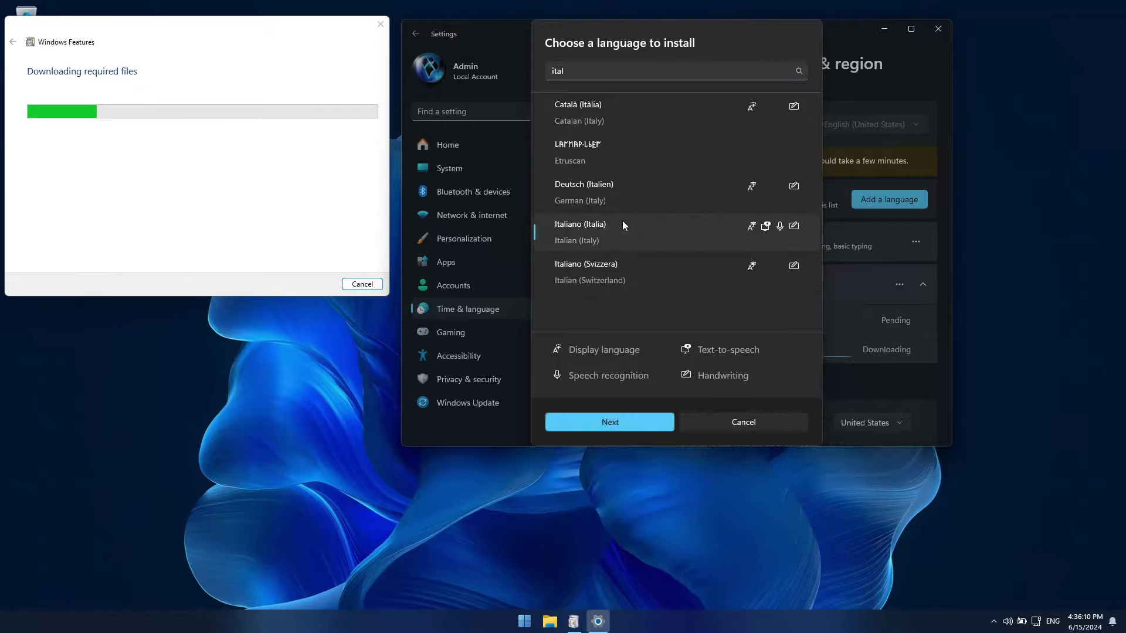
click(648, 423)
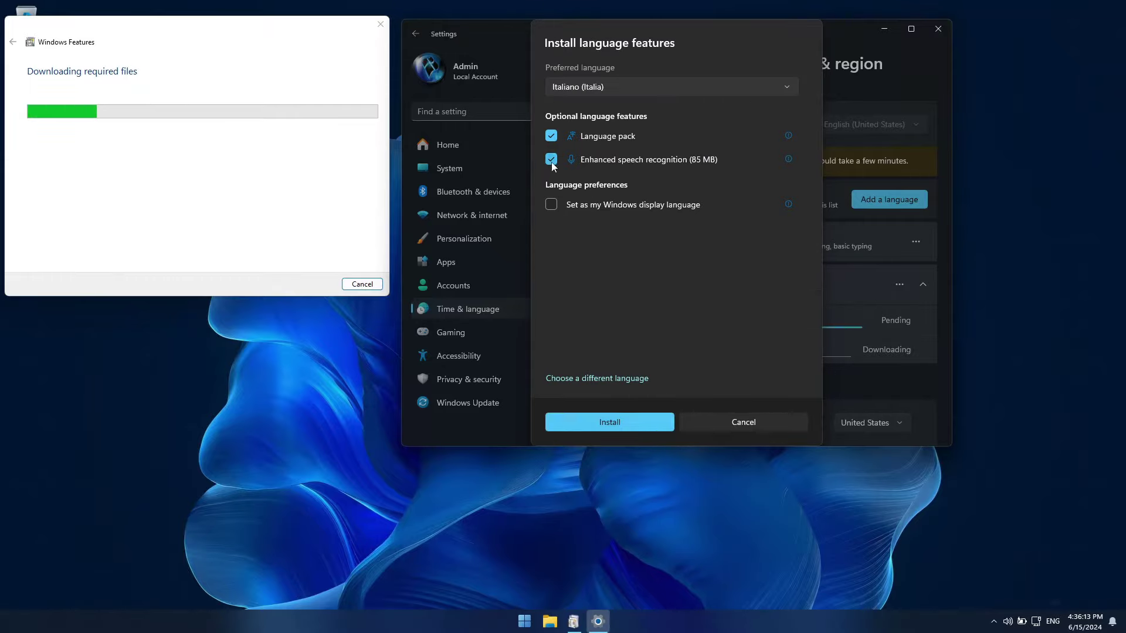
click(551, 159)
click(638, 422)
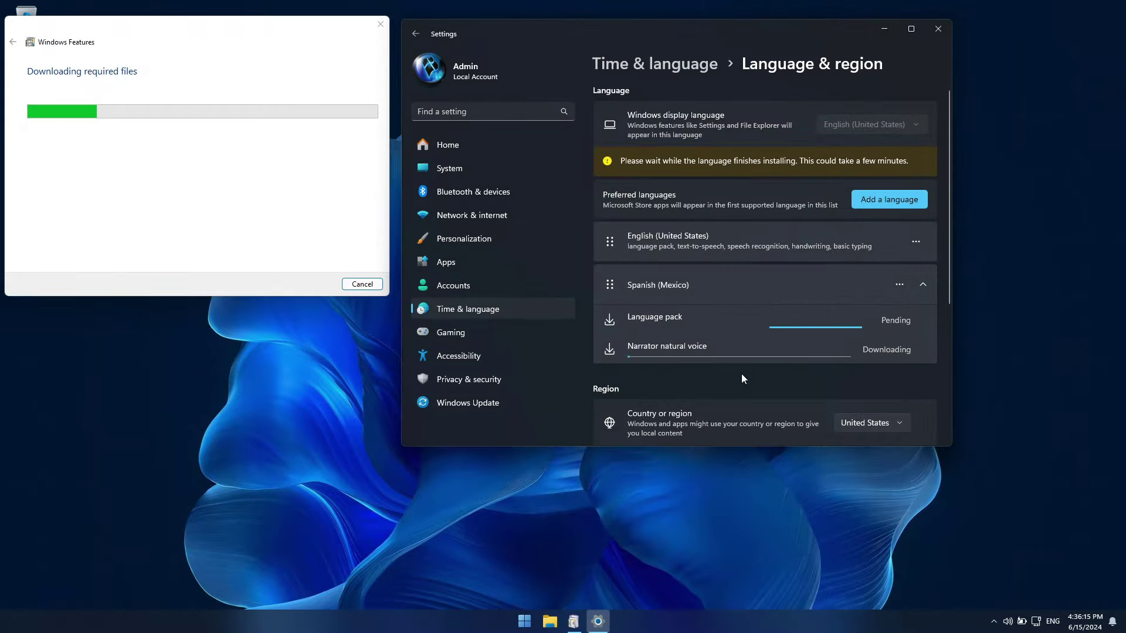
Step: Search the installable languages for "francais" and choose Français (Canada) as another preferred language
click(903, 201)
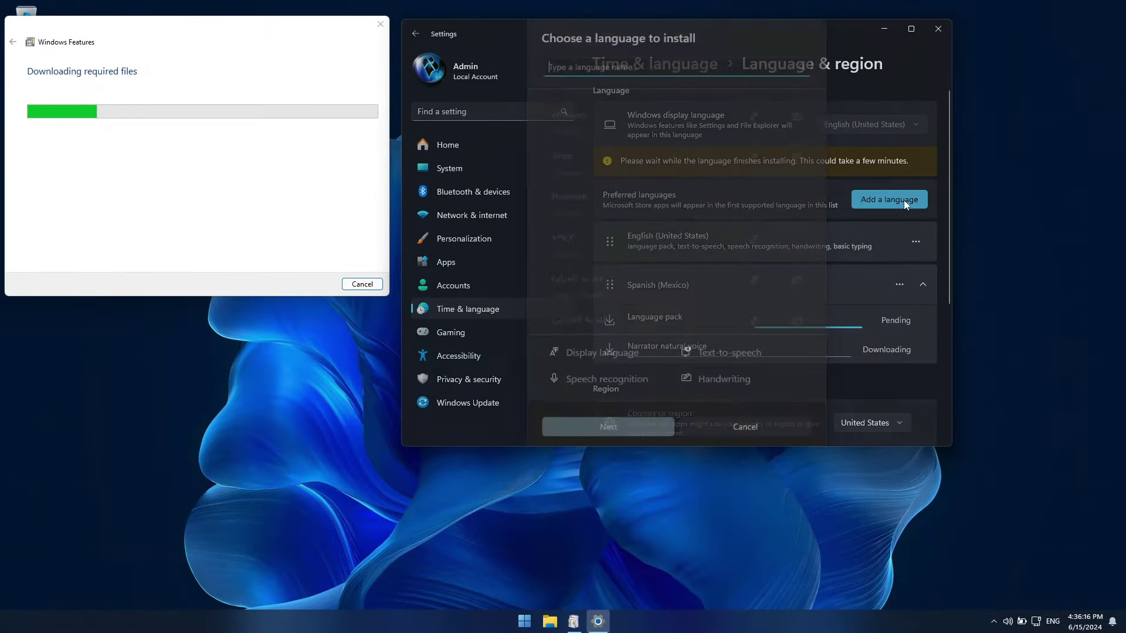
text(fran)
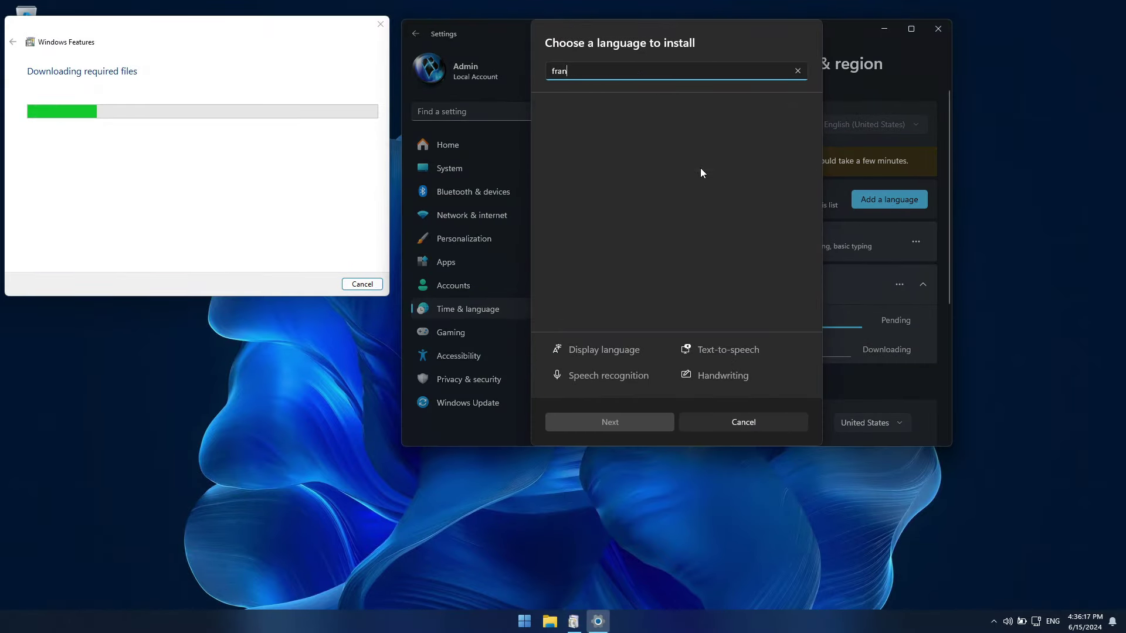
text(f)
text(rancais)
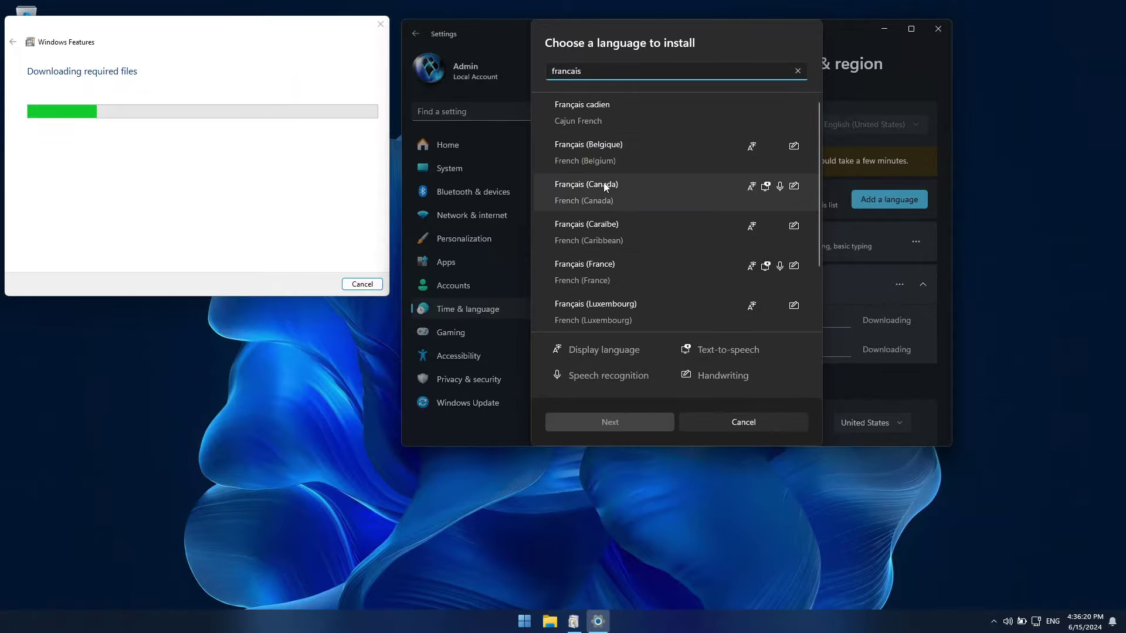
click(648, 193)
click(644, 419)
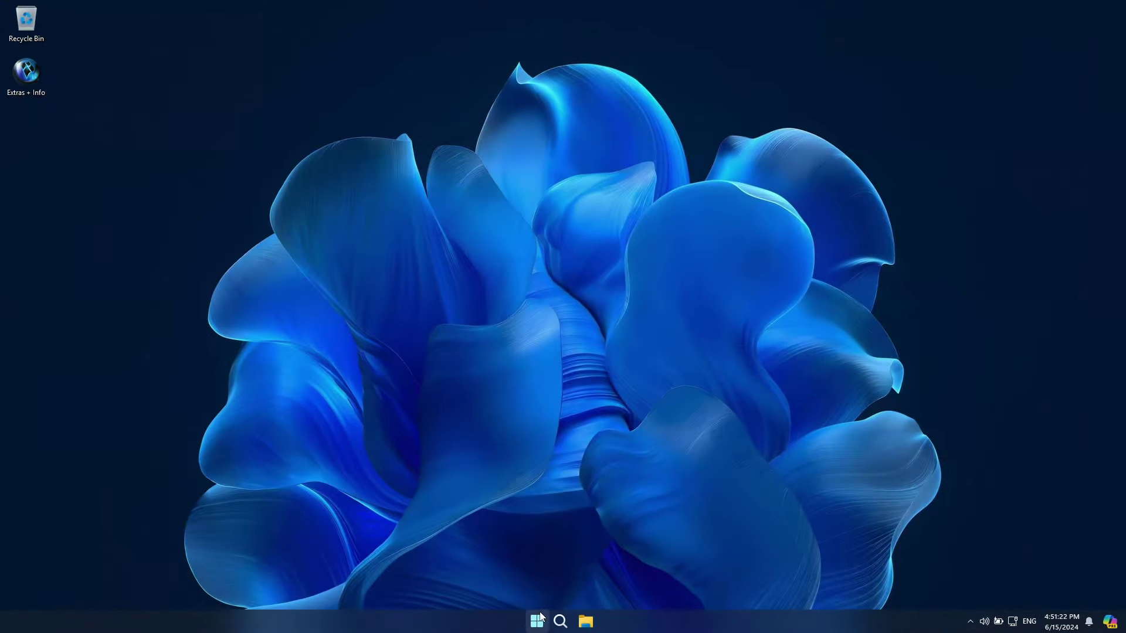
Step: Set the Windows display language to Español (México) in the Language & region settings, then sign out and back in
click(539, 619)
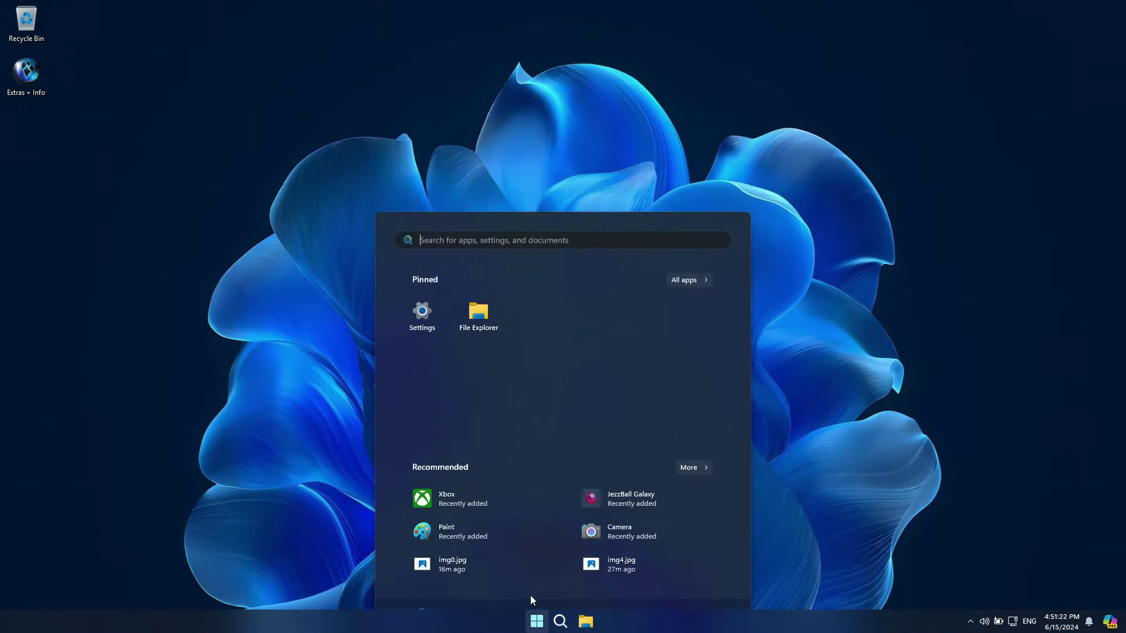
click(423, 281)
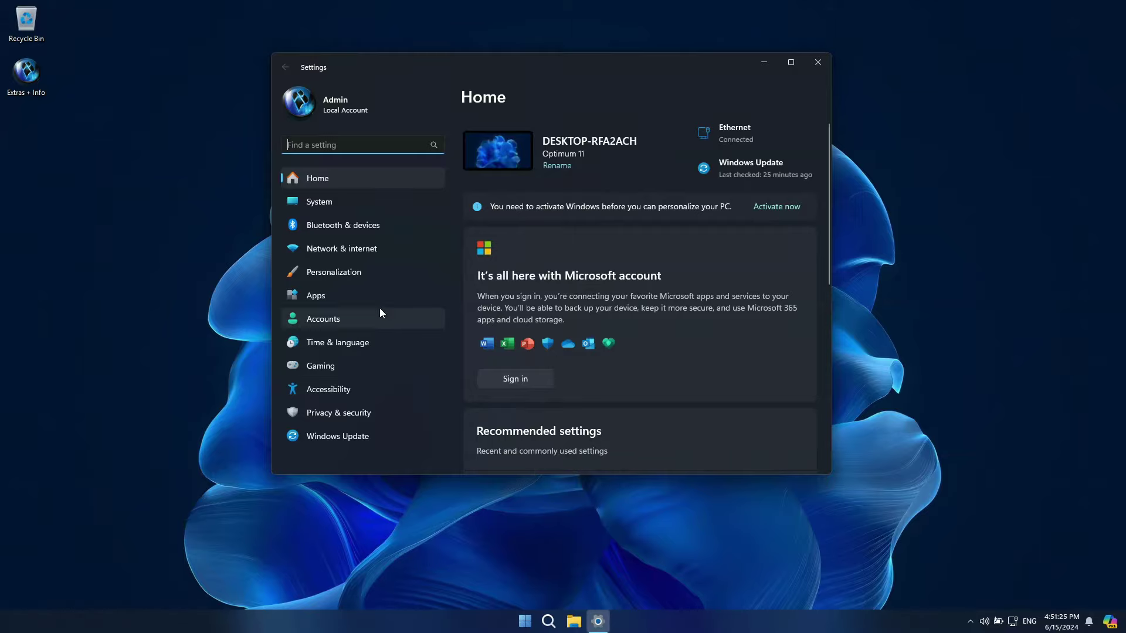
click(338, 336)
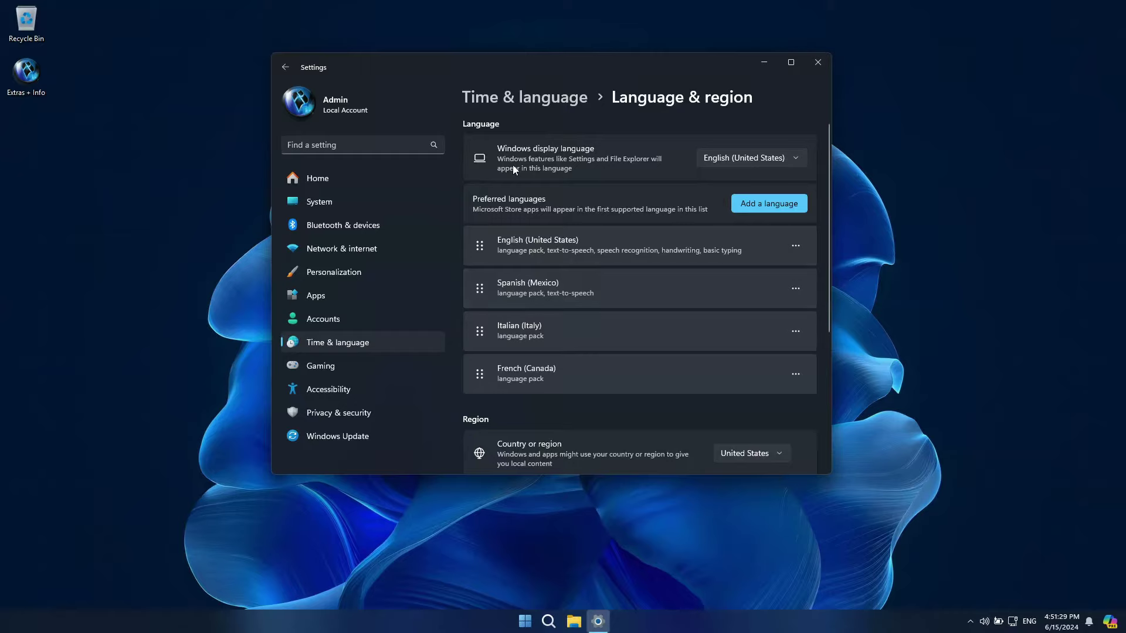
click(764, 159)
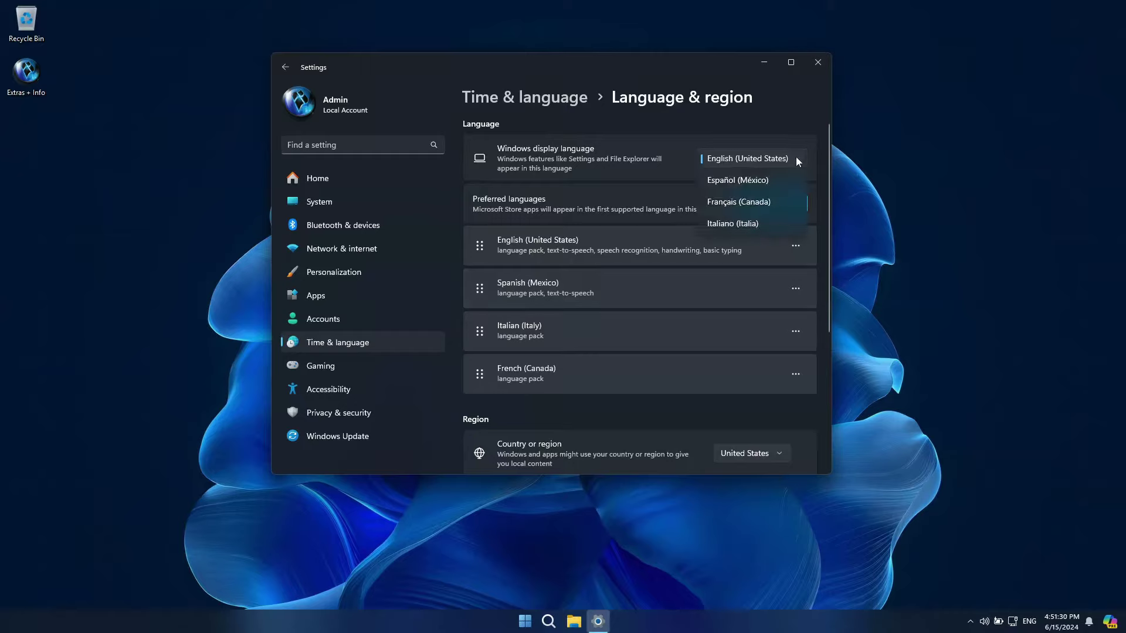
click(746, 182)
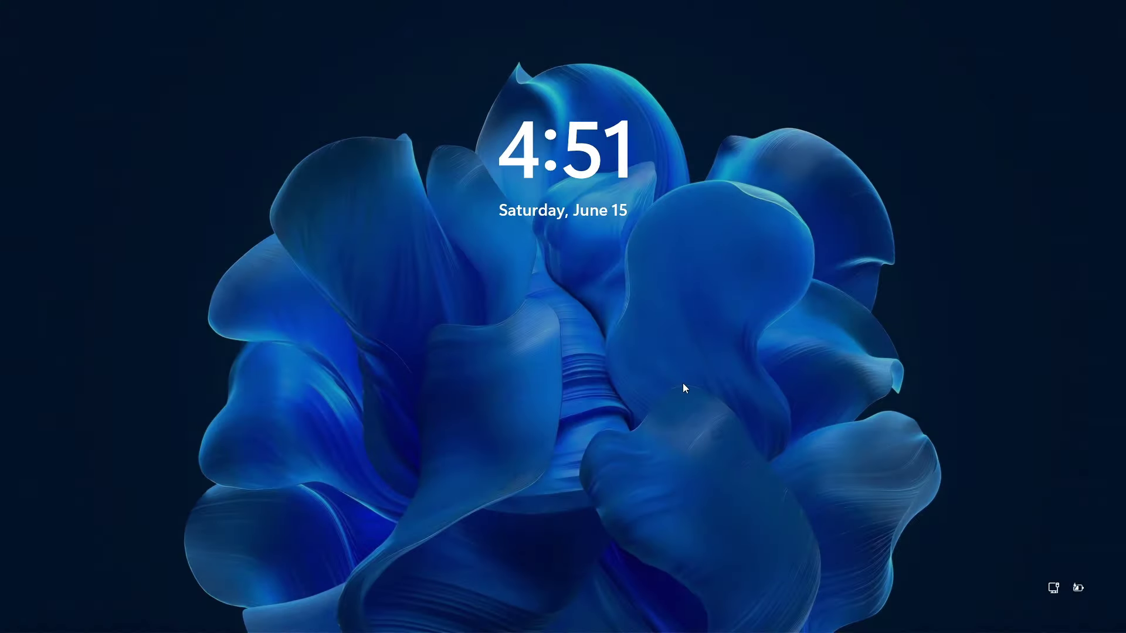
click(682, 382)
click(575, 346)
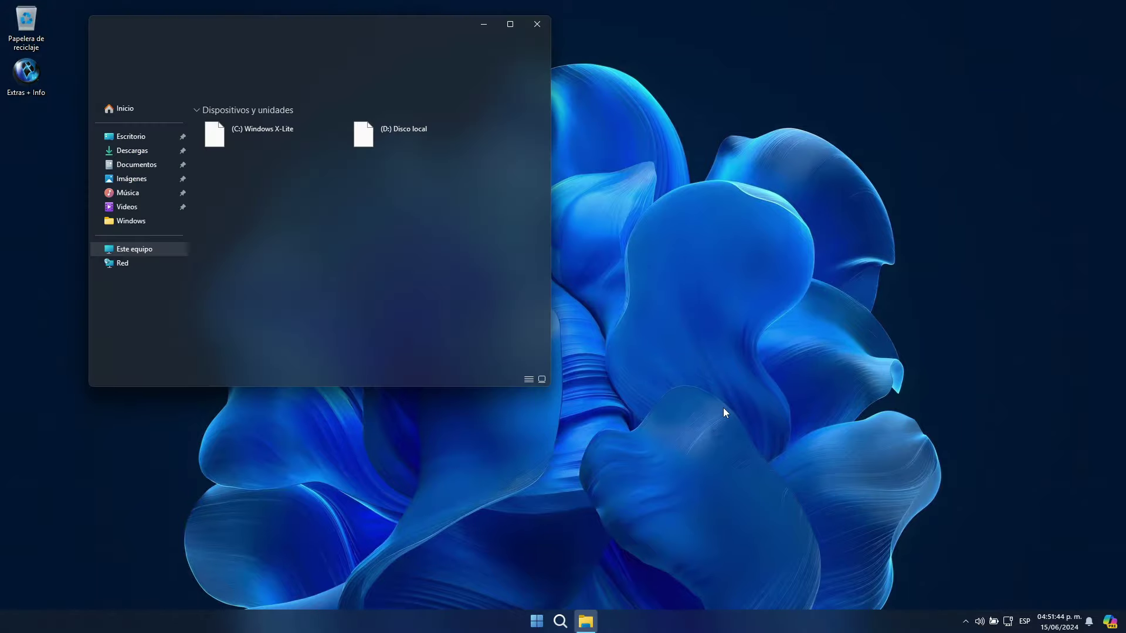
Step: Move the Este equipo window to the desktop's lower-left corner, open Configuración and place its window beside it
drag(373, 32, 288, 242)
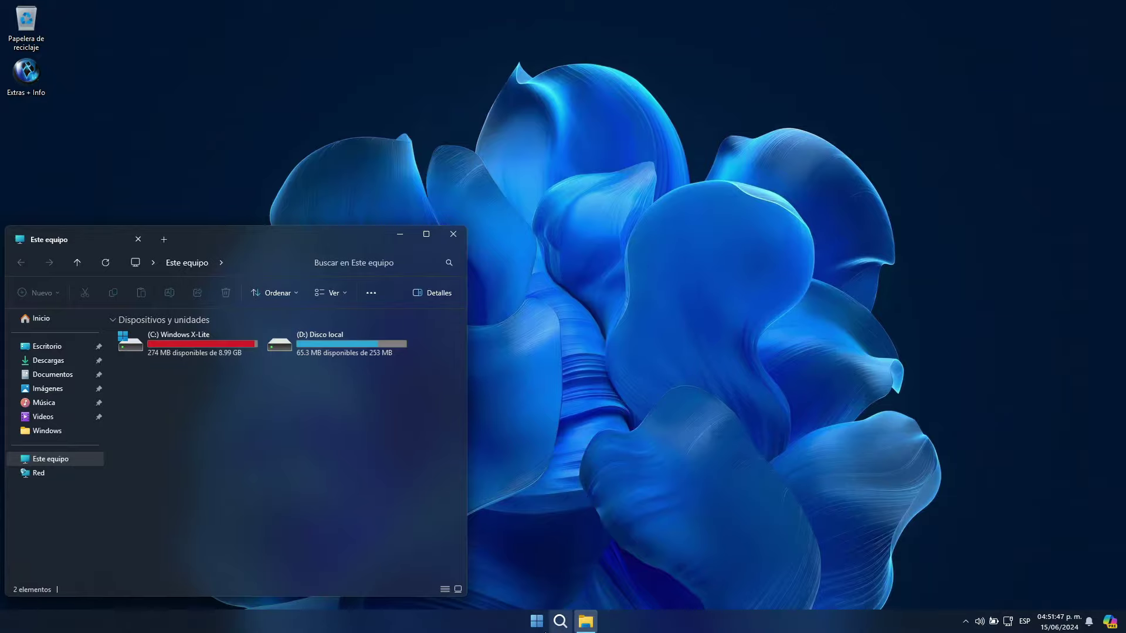
click(537, 621)
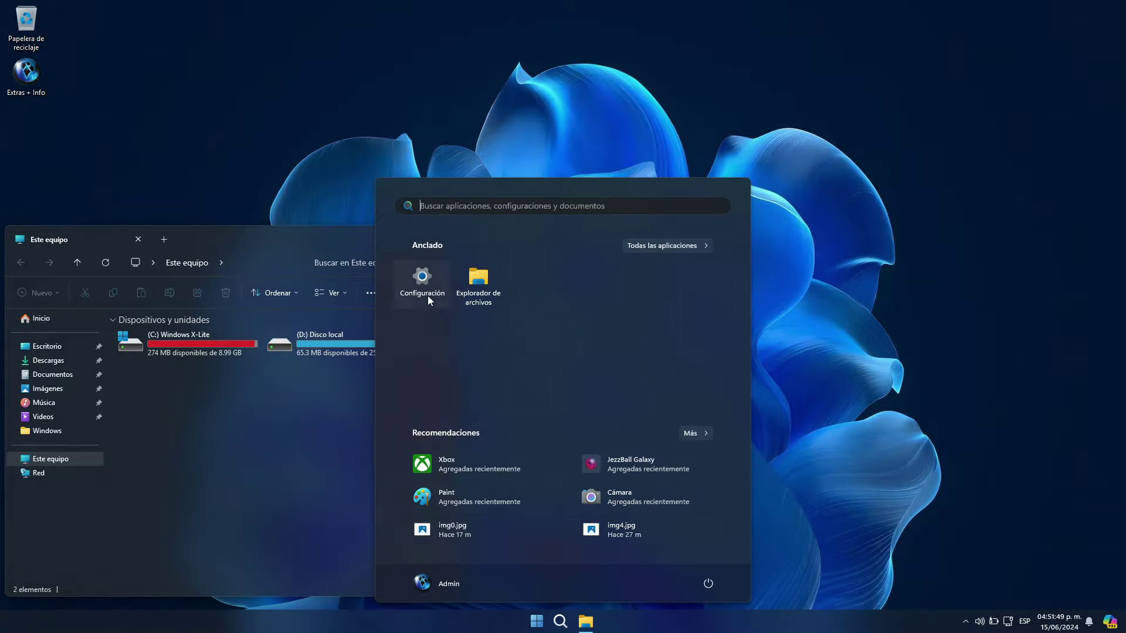
click(422, 278)
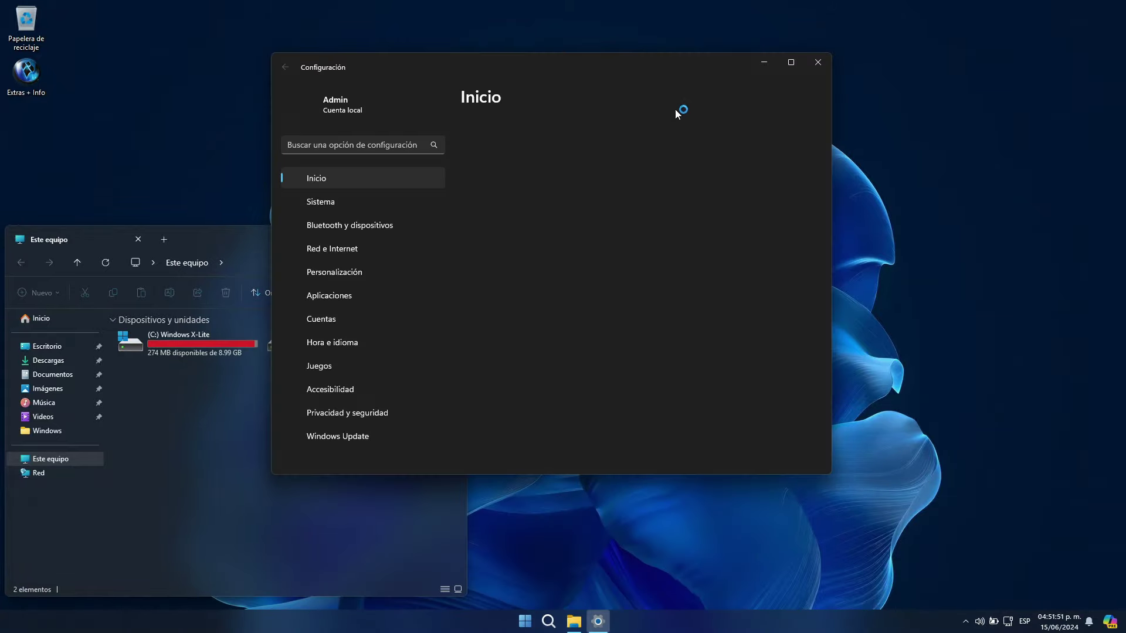
drag(592, 69, 797, 191)
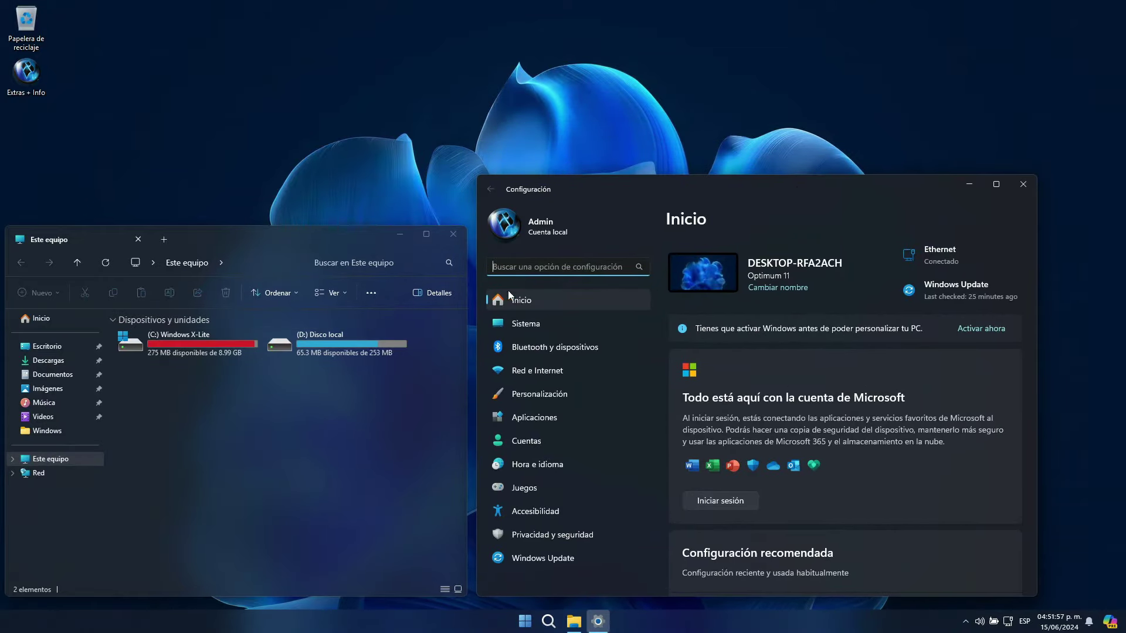
Step: Look through the Windows Update, Privacidad y seguridad, Accesibilidad, Juegos and Hora e idioma pages in Spanish
click(529, 558)
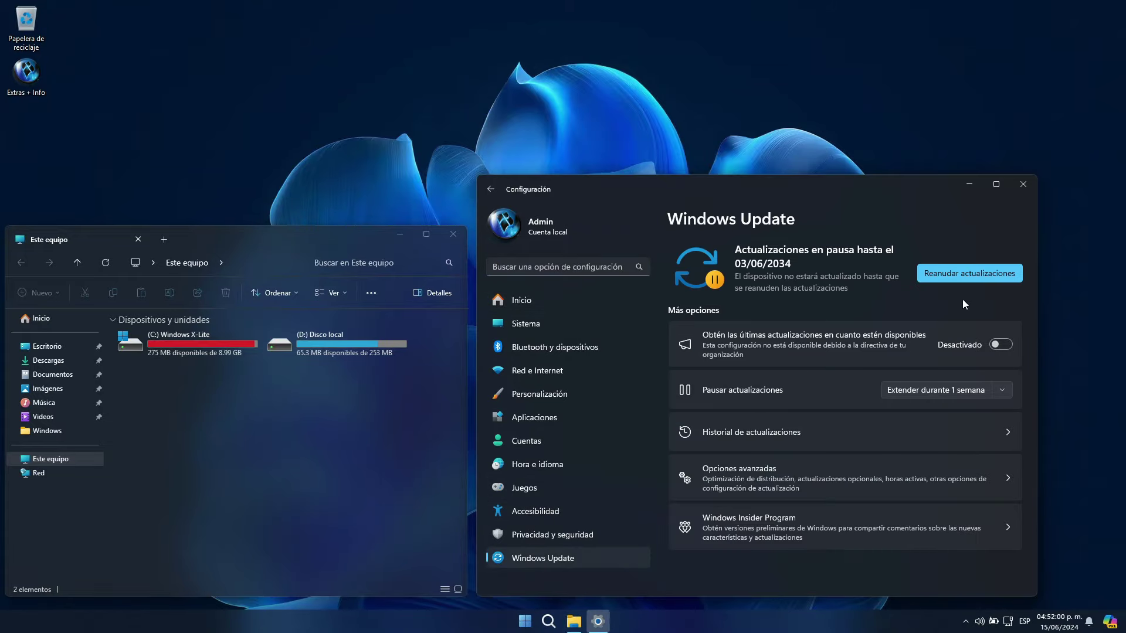
click(562, 538)
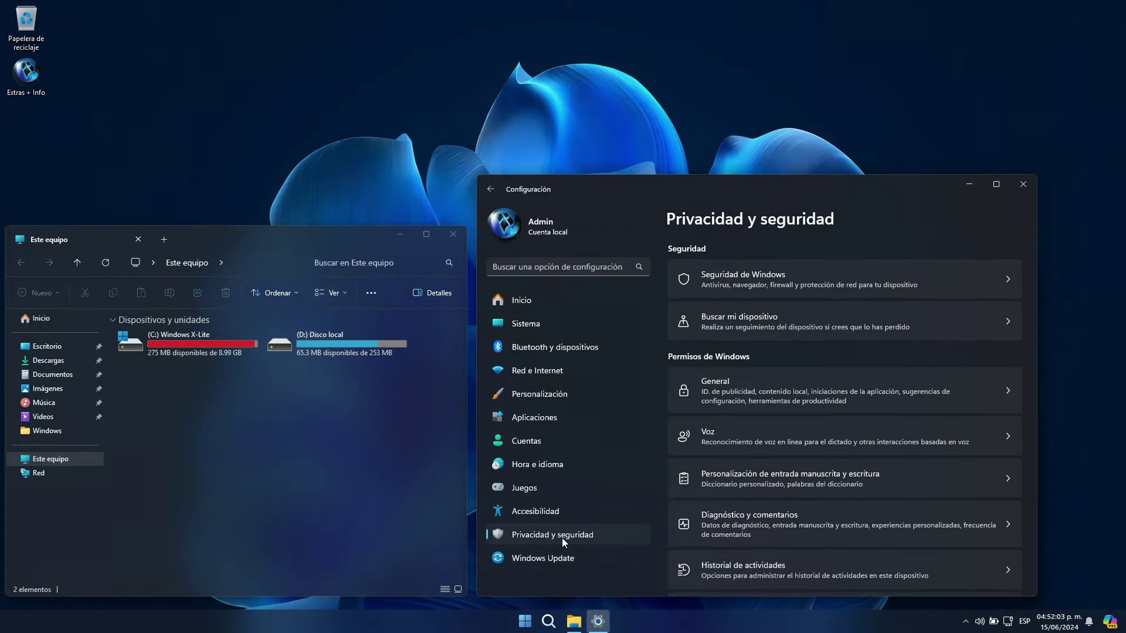
click(543, 511)
click(549, 492)
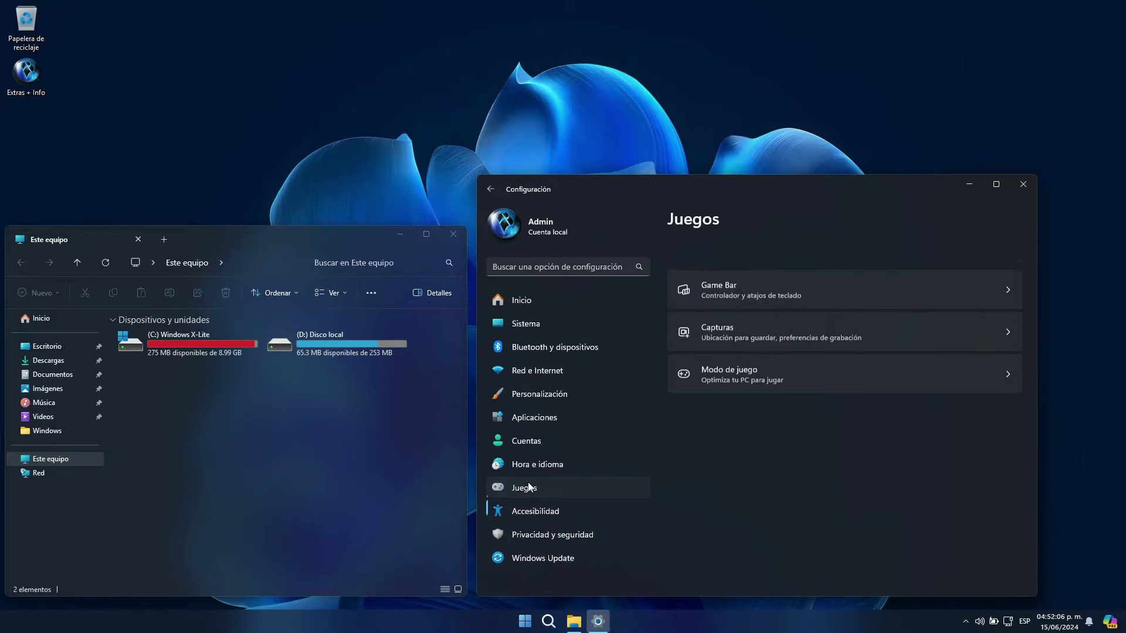
click(526, 466)
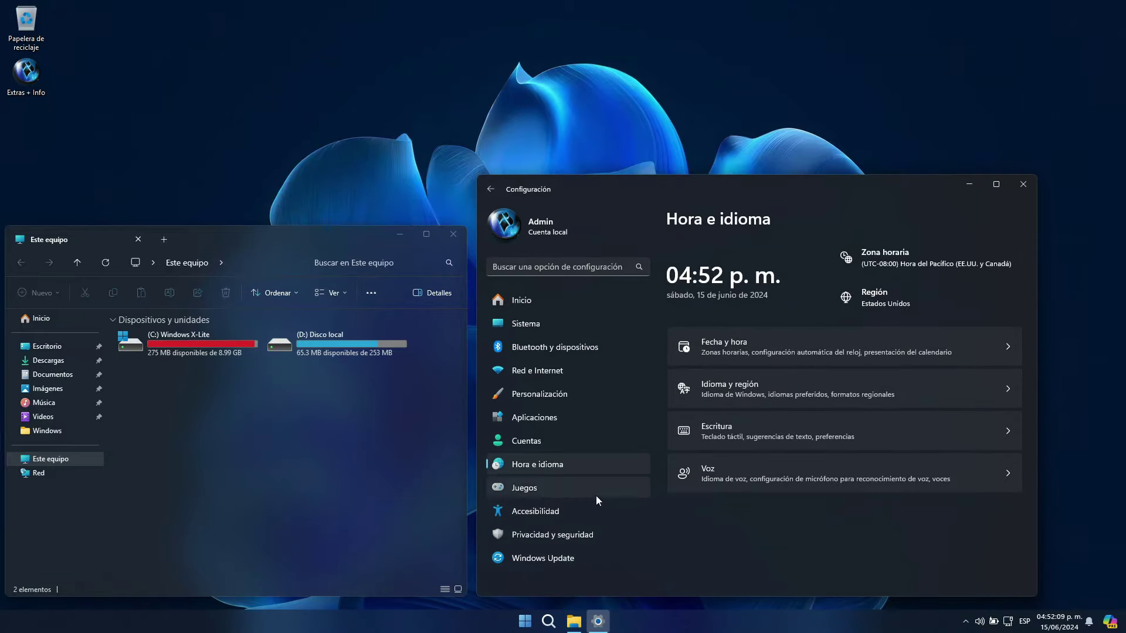
Step: Set the Windows display language to Français (Canada) in the Idioma y región settings, then sign out and back in
click(947, 386)
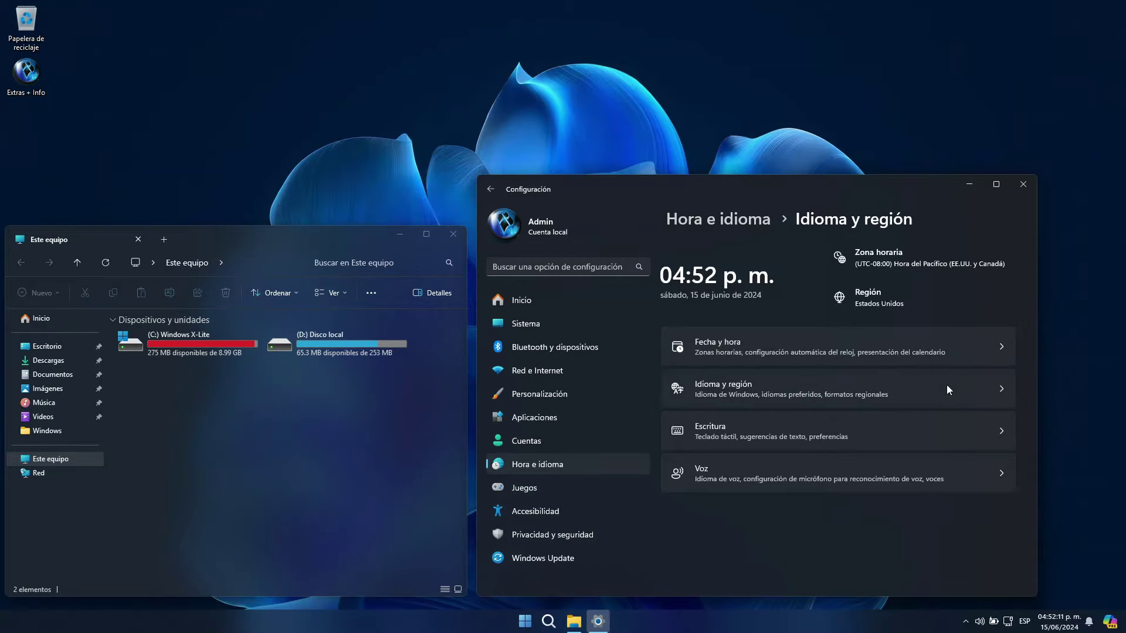
click(998, 279)
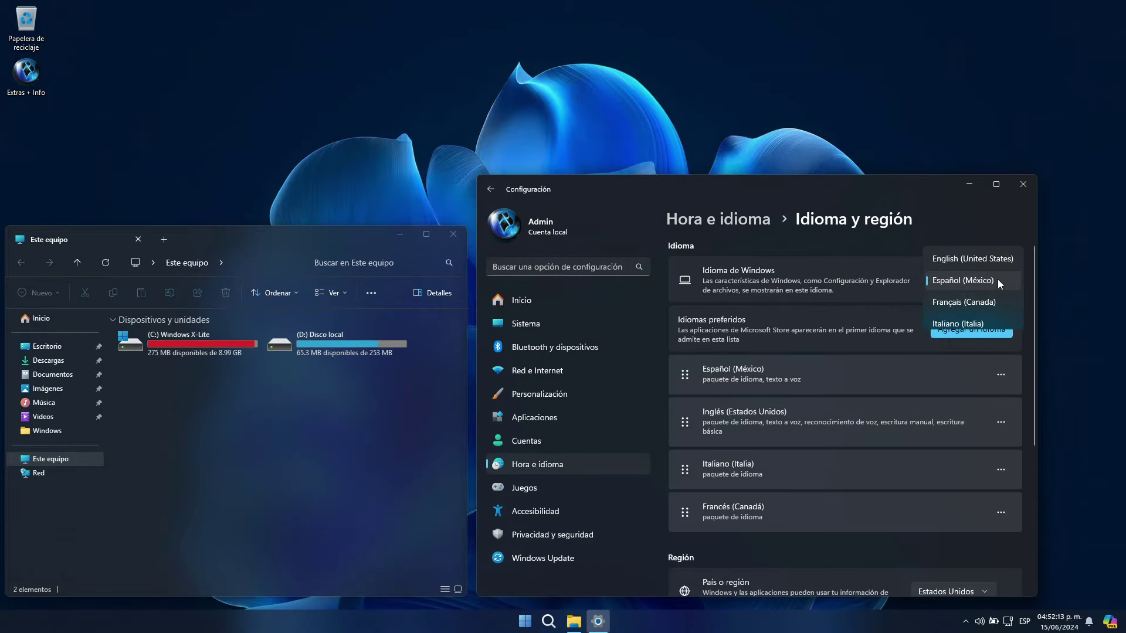
click(949, 301)
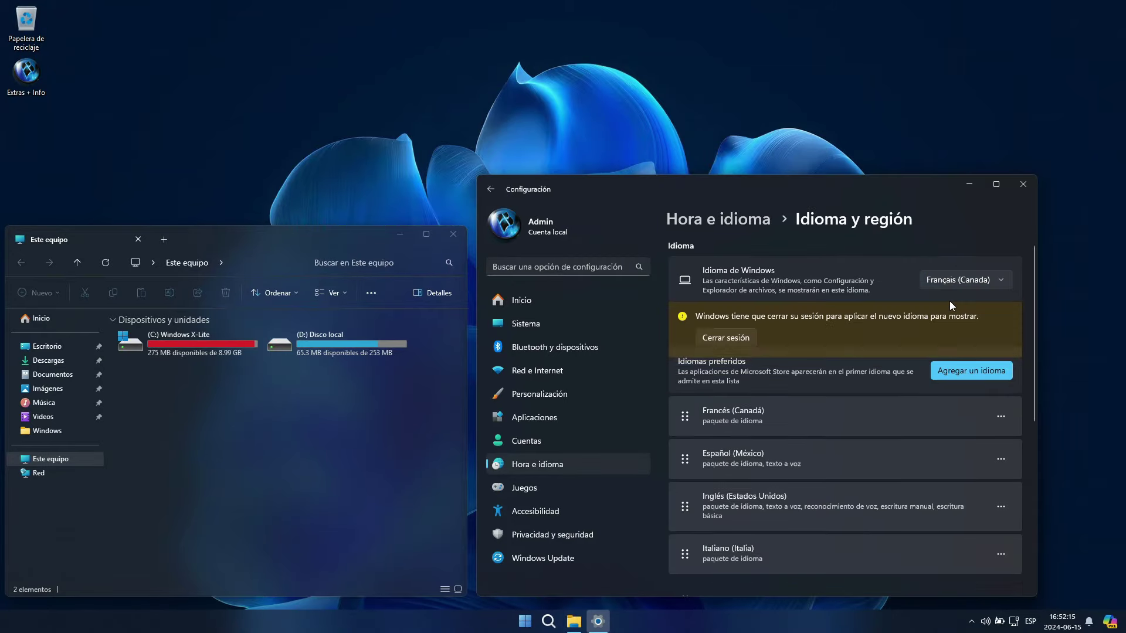
click(740, 339)
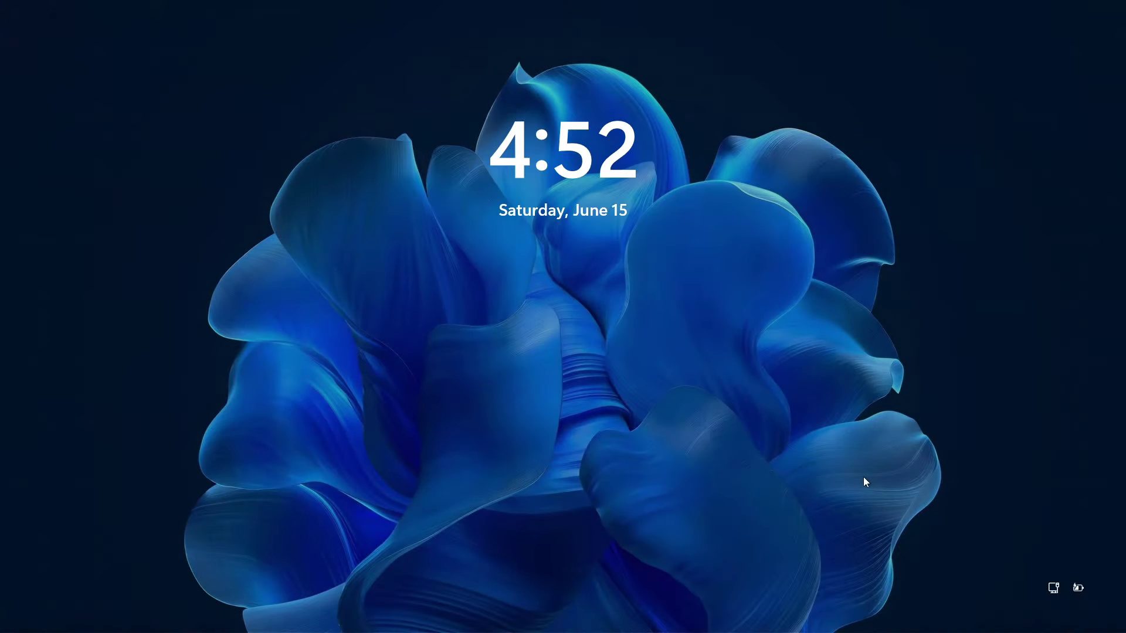
click(865, 459)
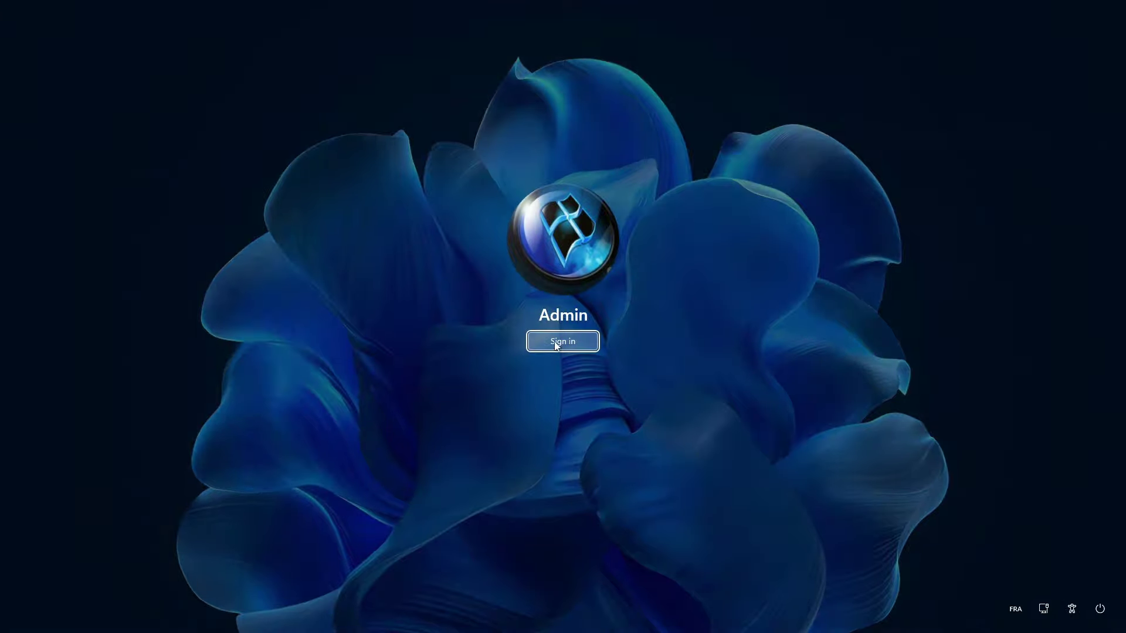
click(556, 339)
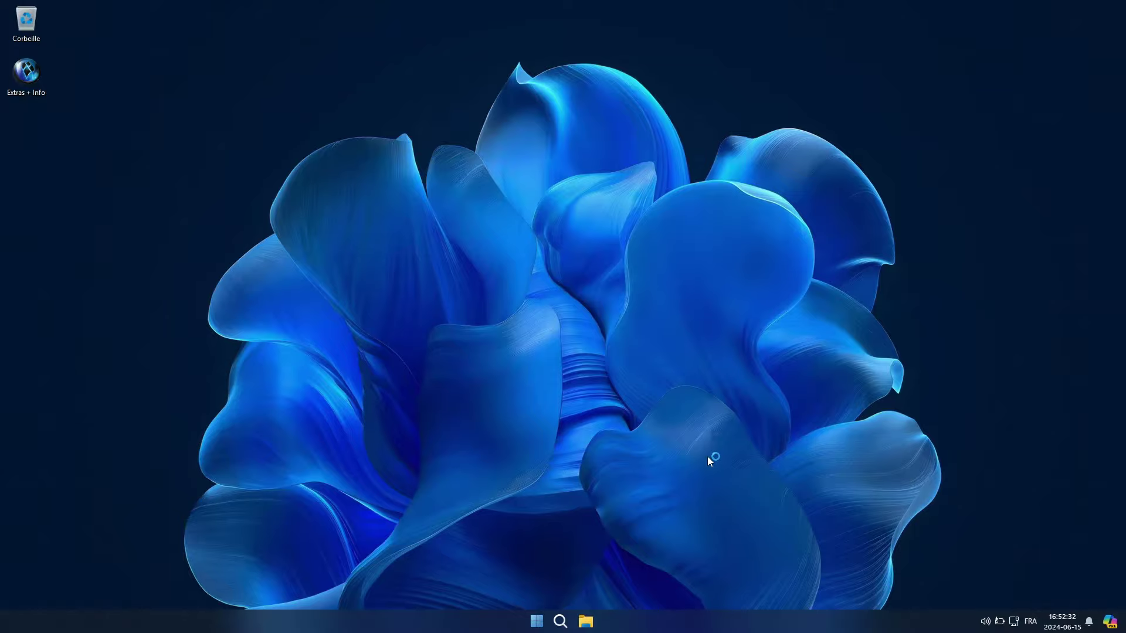
Step: Open the Ce PC window and Paramètres, and place the Paramètres window beside Ce PC
click(585, 622)
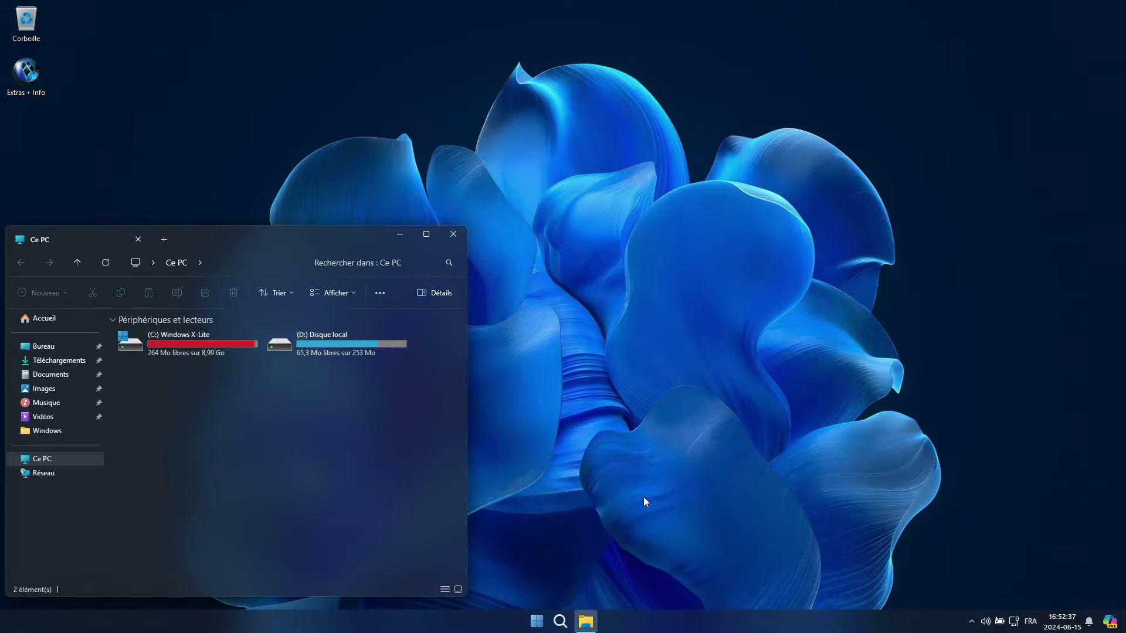
click(537, 622)
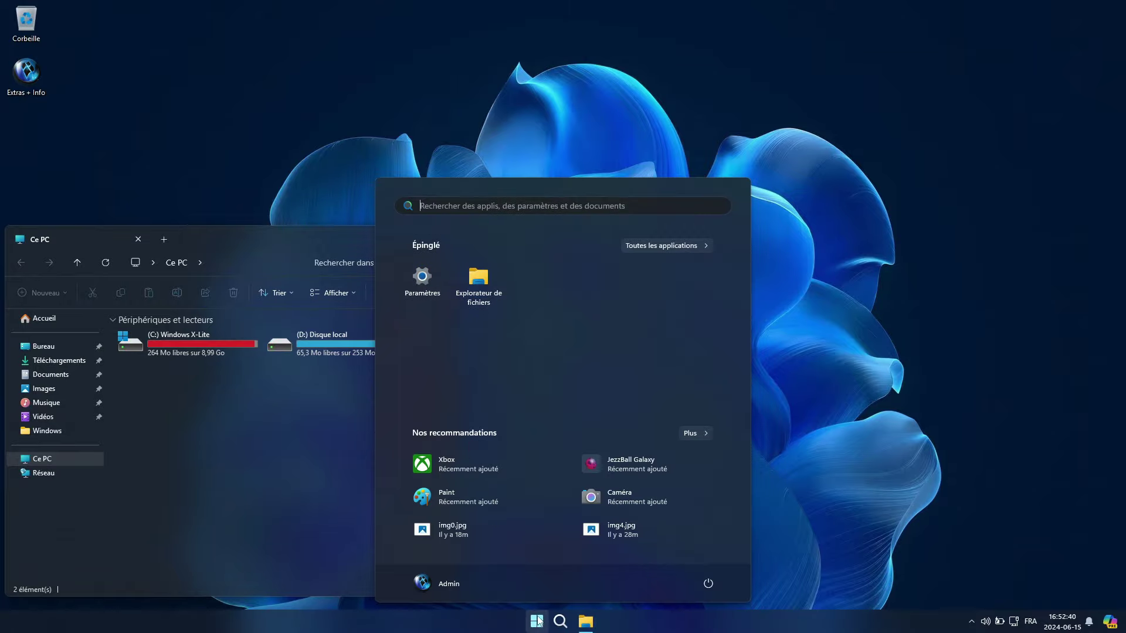
click(424, 290)
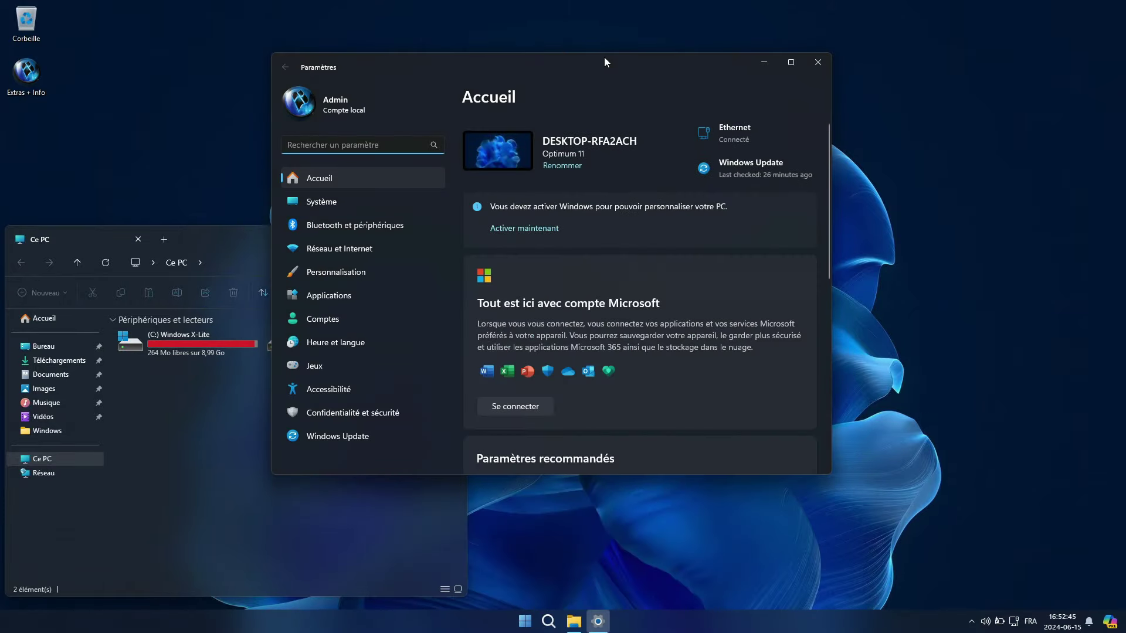
drag(604, 58, 814, 178)
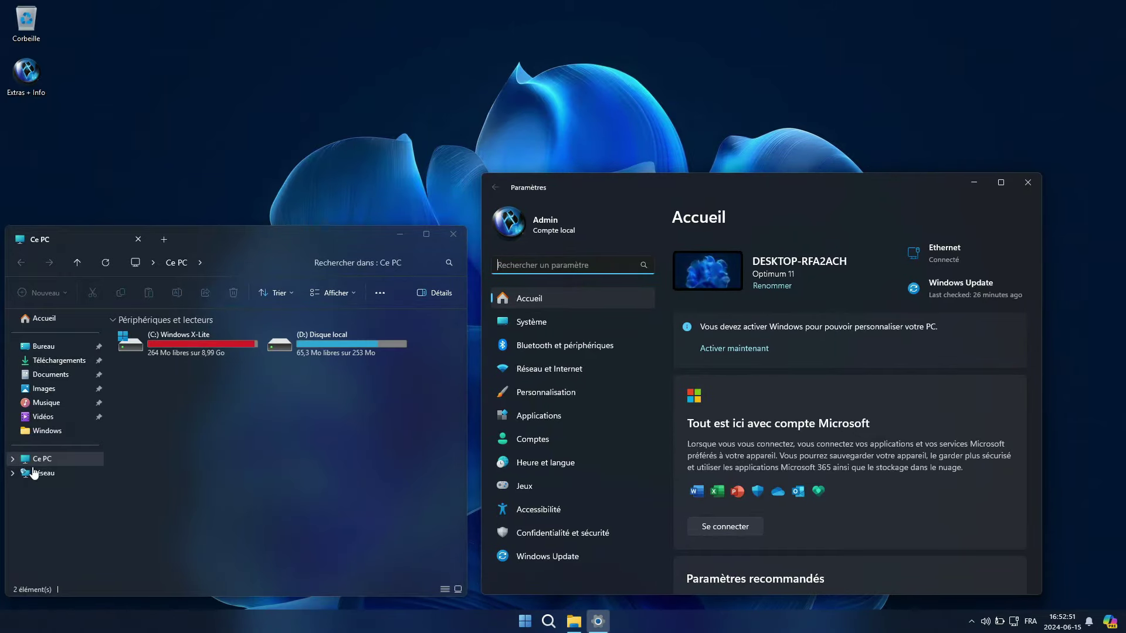
Step: Look through the Système, Bluetooth et périphériques, Réseau et Internet, Personnalisation, Applications, Comptes, Windows Update and Accueil pages in French
click(532, 323)
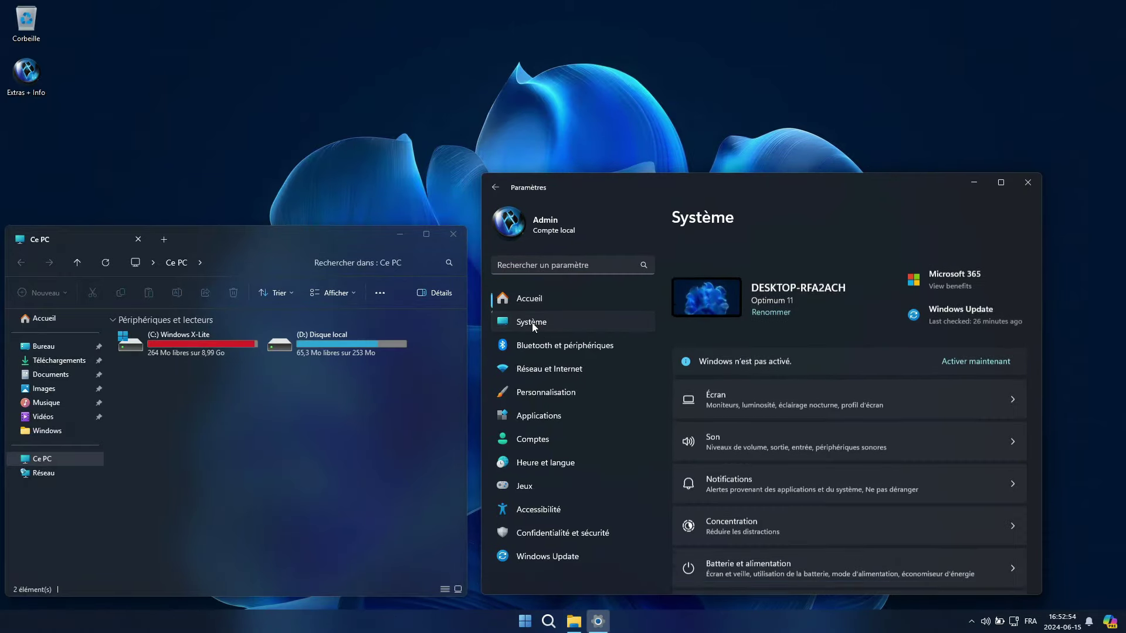
click(568, 348)
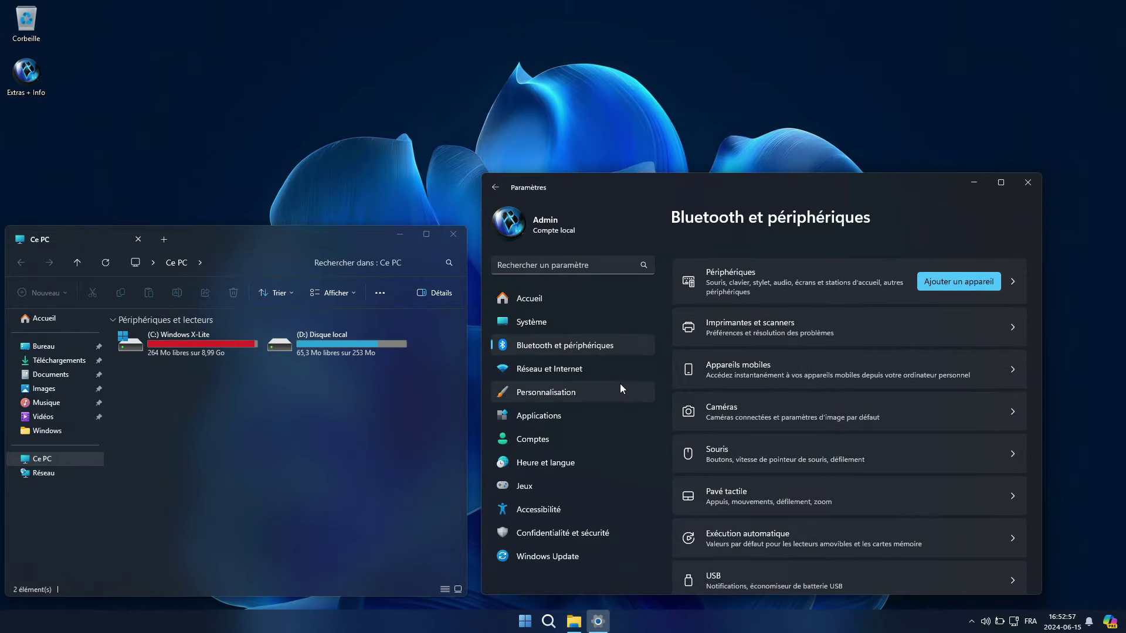
click(569, 368)
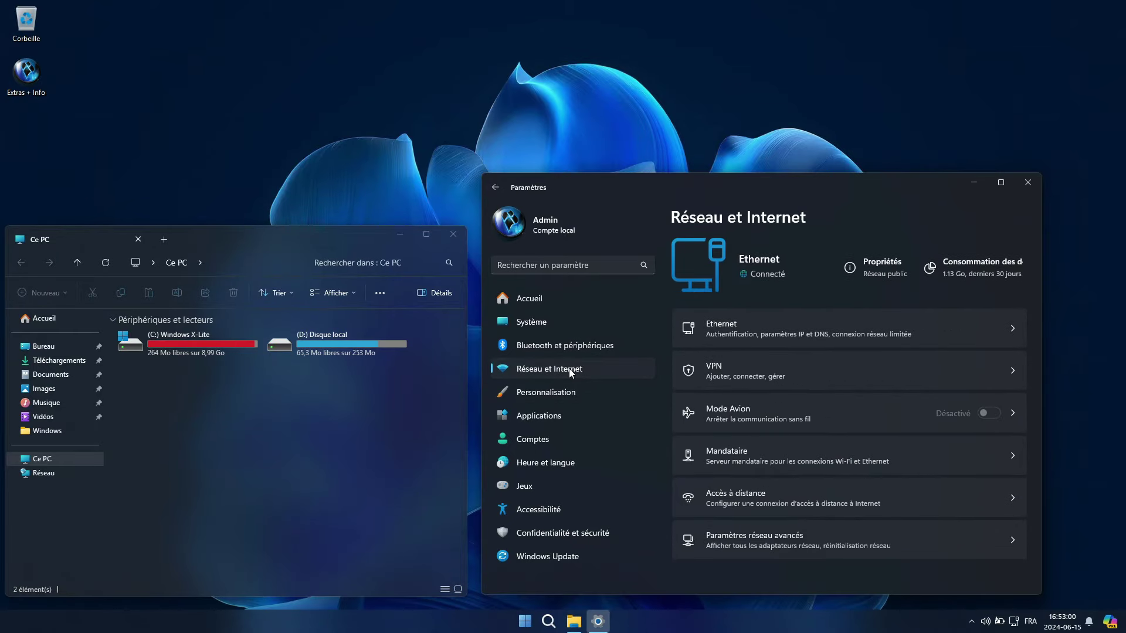
click(554, 392)
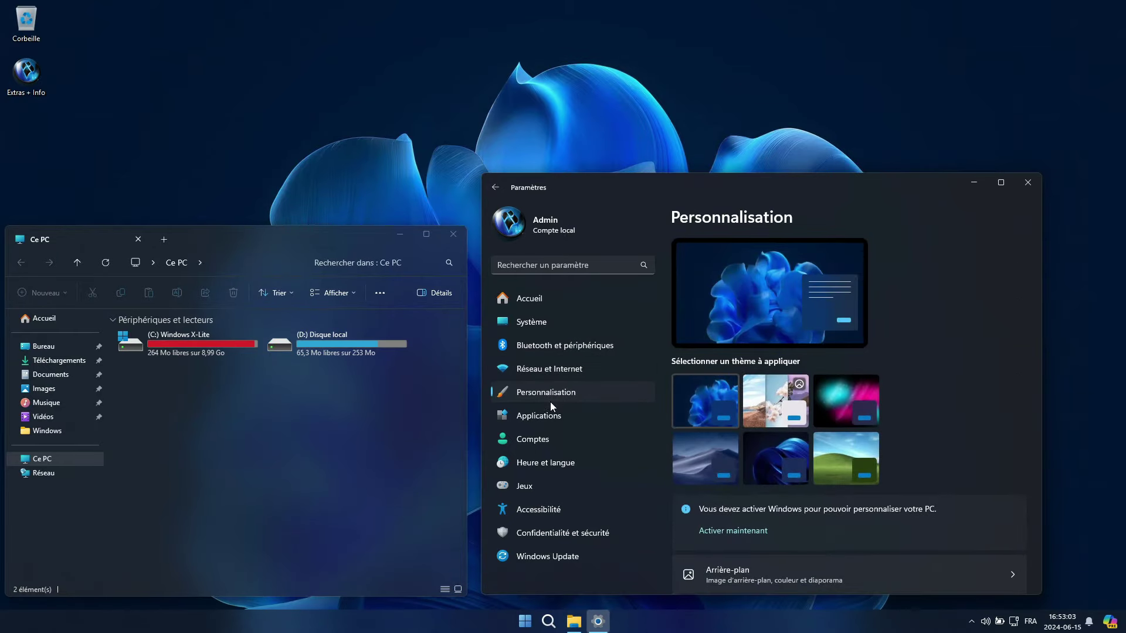
click(549, 418)
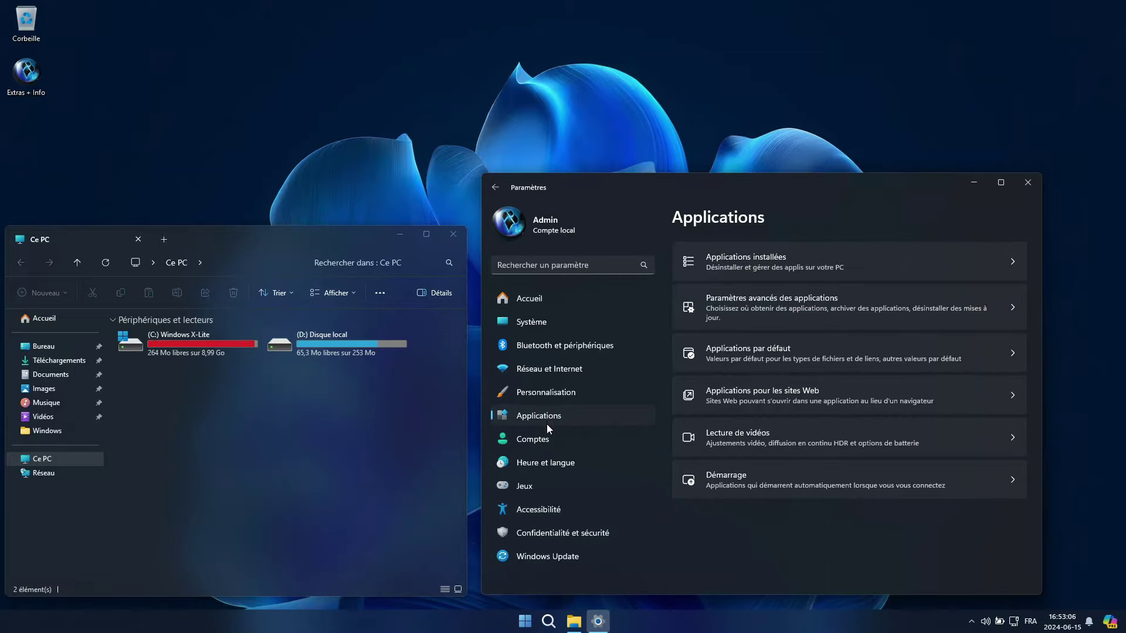
click(543, 443)
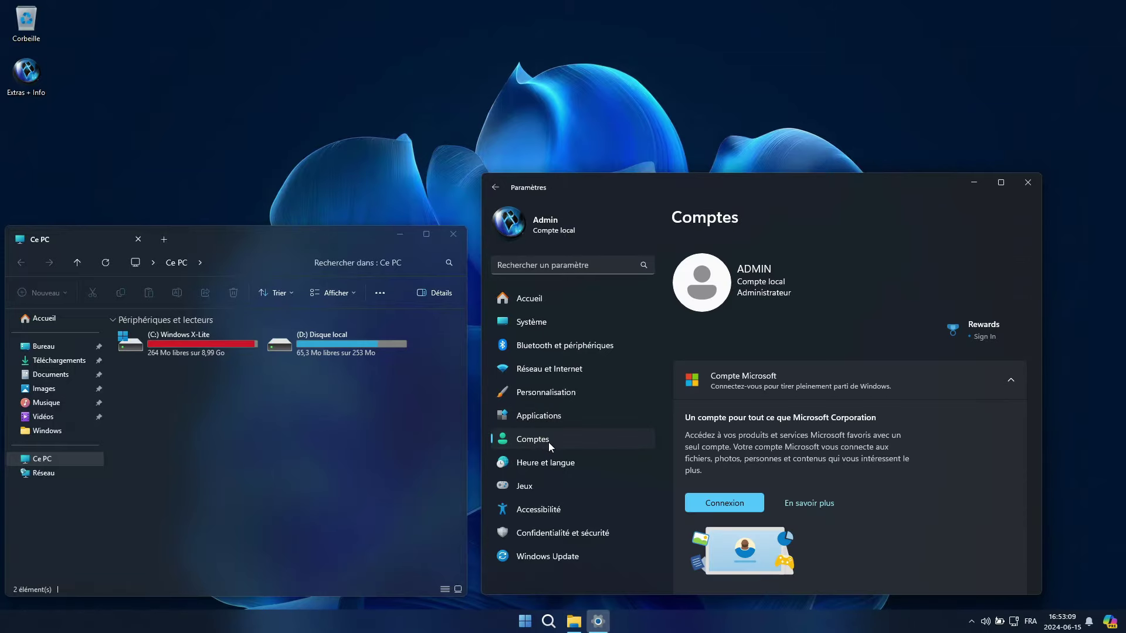
click(544, 551)
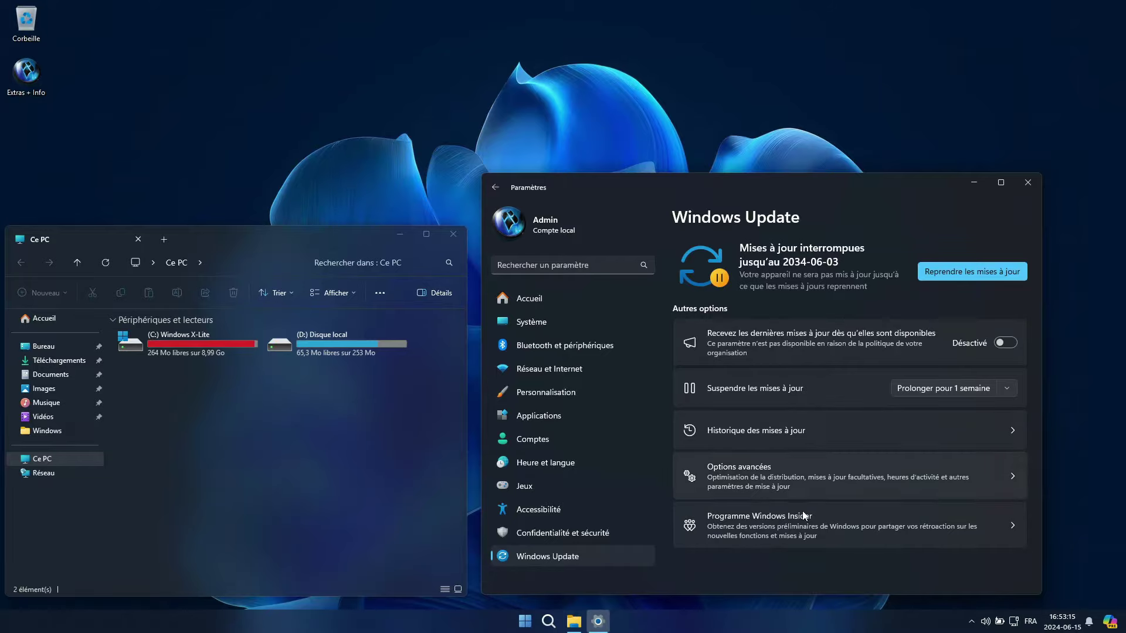
click(562, 347)
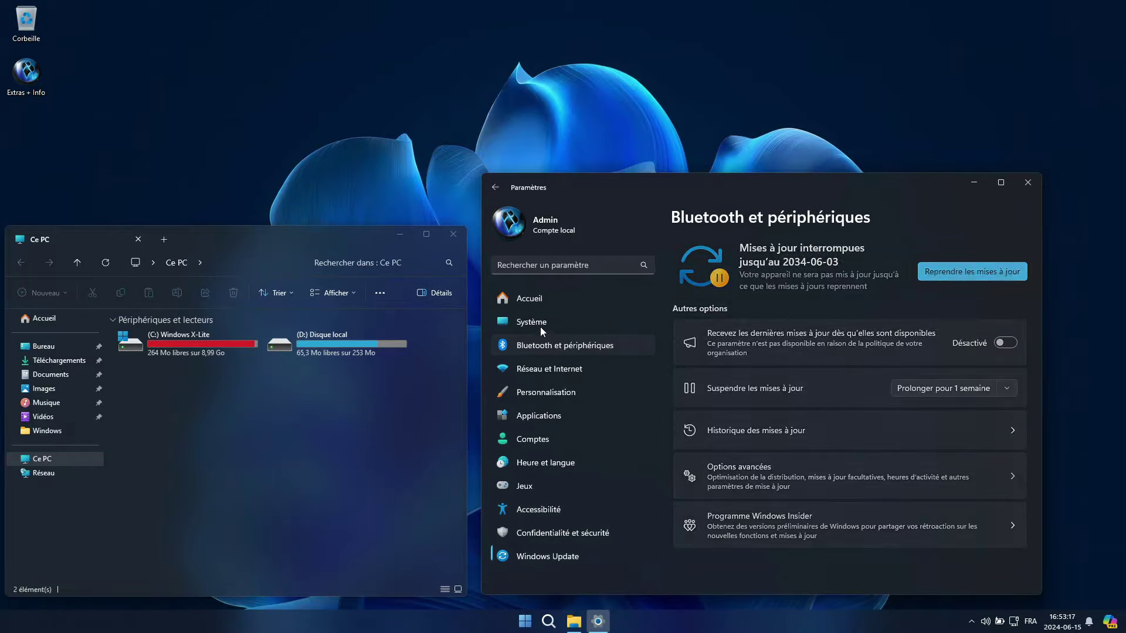
click(530, 299)
scroll(896, 336, down, 2)
scroll(897, 331, down, 8)
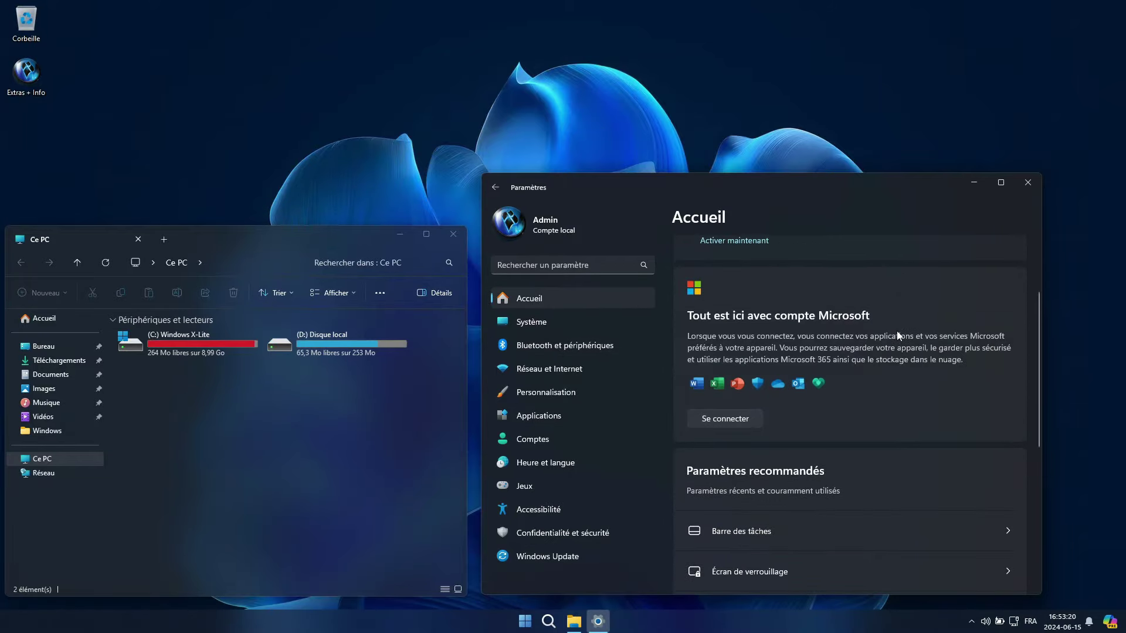
Step: Set the Windows display language to Italiano (Italia) in the Langue et région settings, then sign out and back in
click(554, 463)
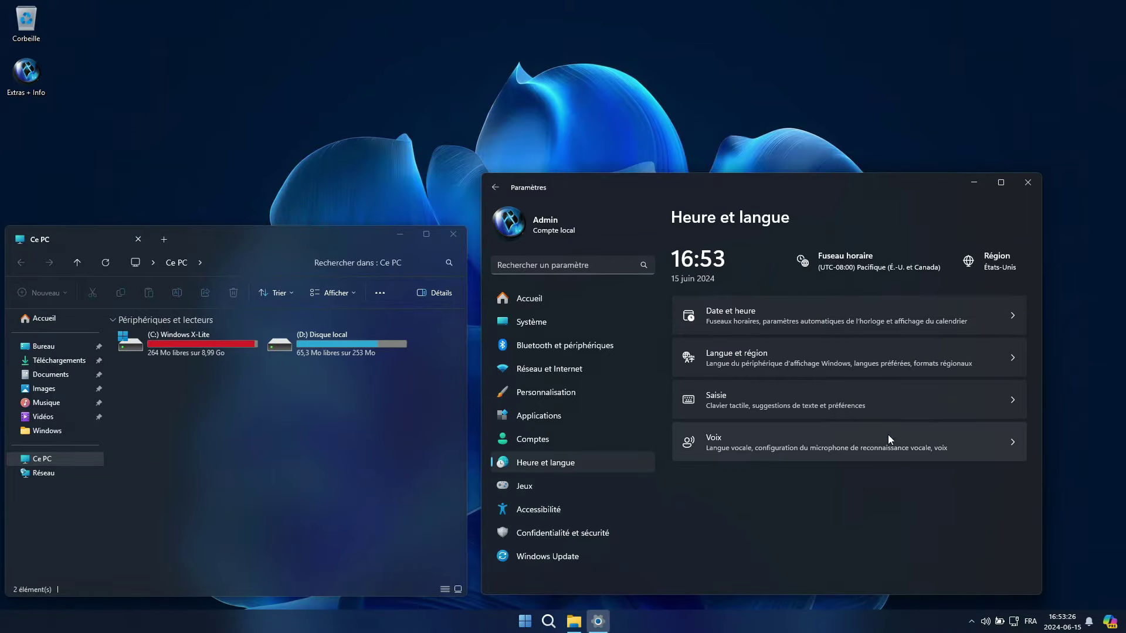
click(981, 356)
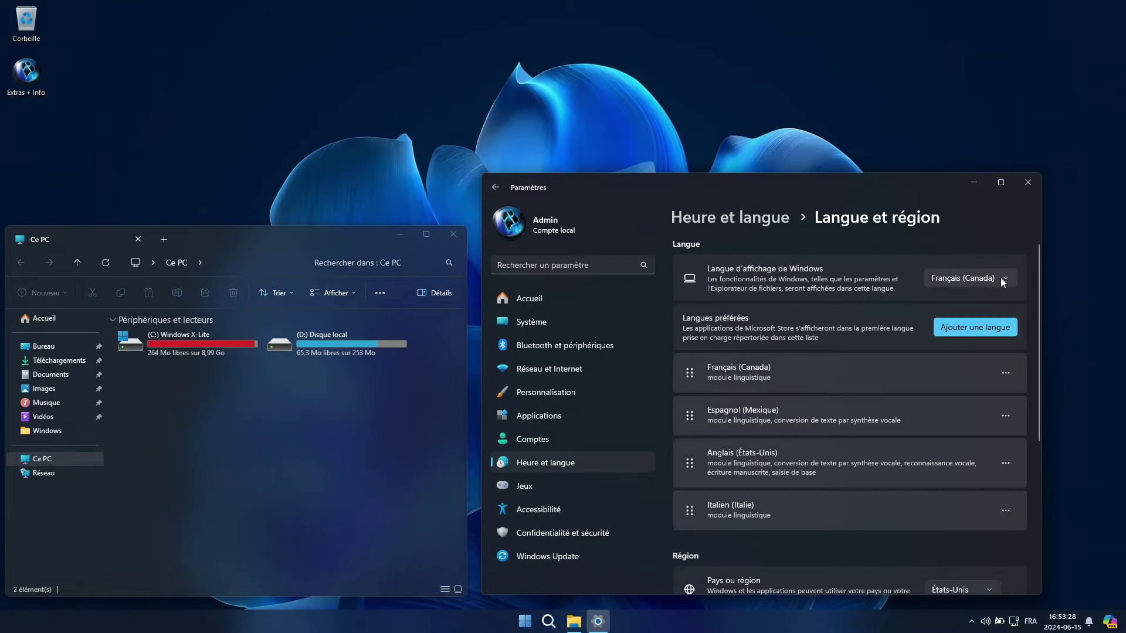
click(1003, 281)
click(943, 302)
click(756, 334)
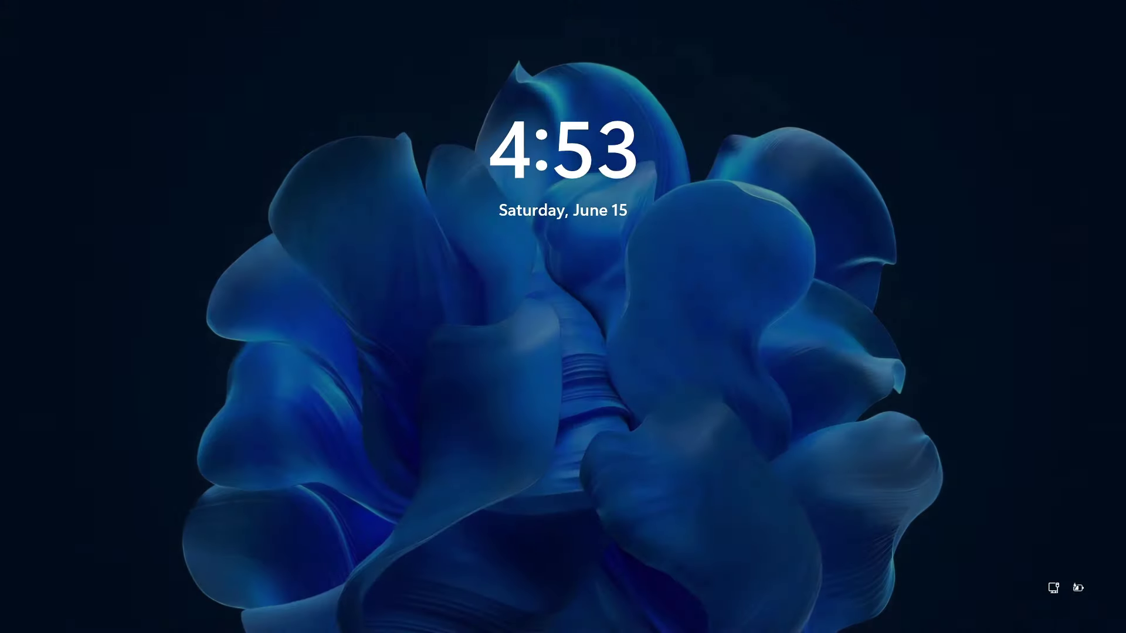
click(754, 360)
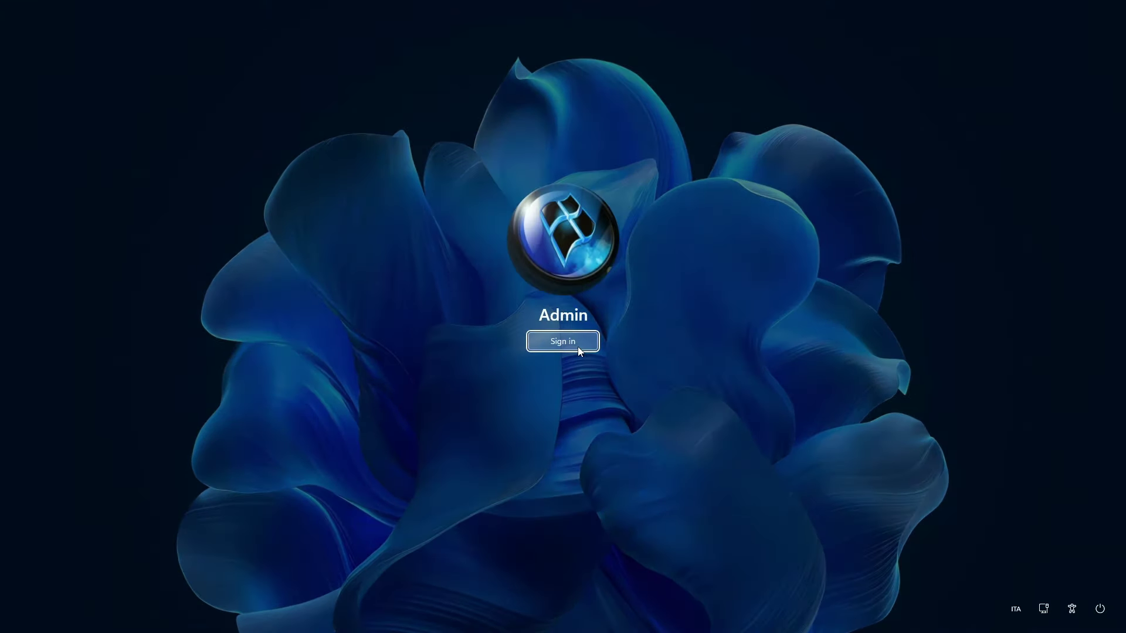
click(580, 350)
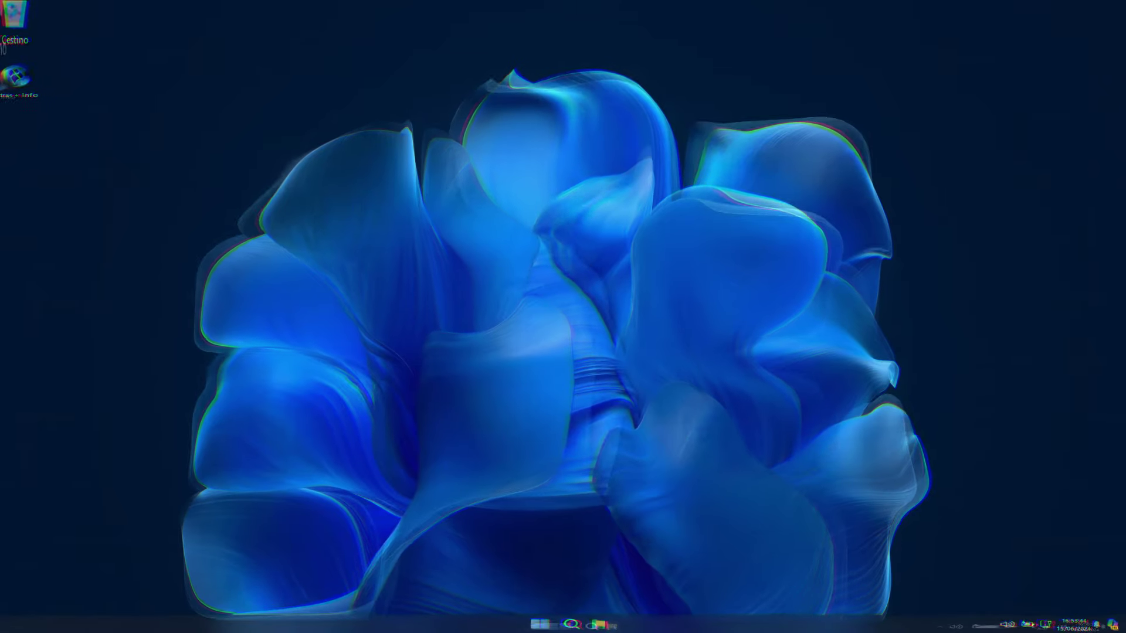
Step: Open the Questo PC window and Impostazioni, and place the Impostazioni window beside Questo PC
click(596, 624)
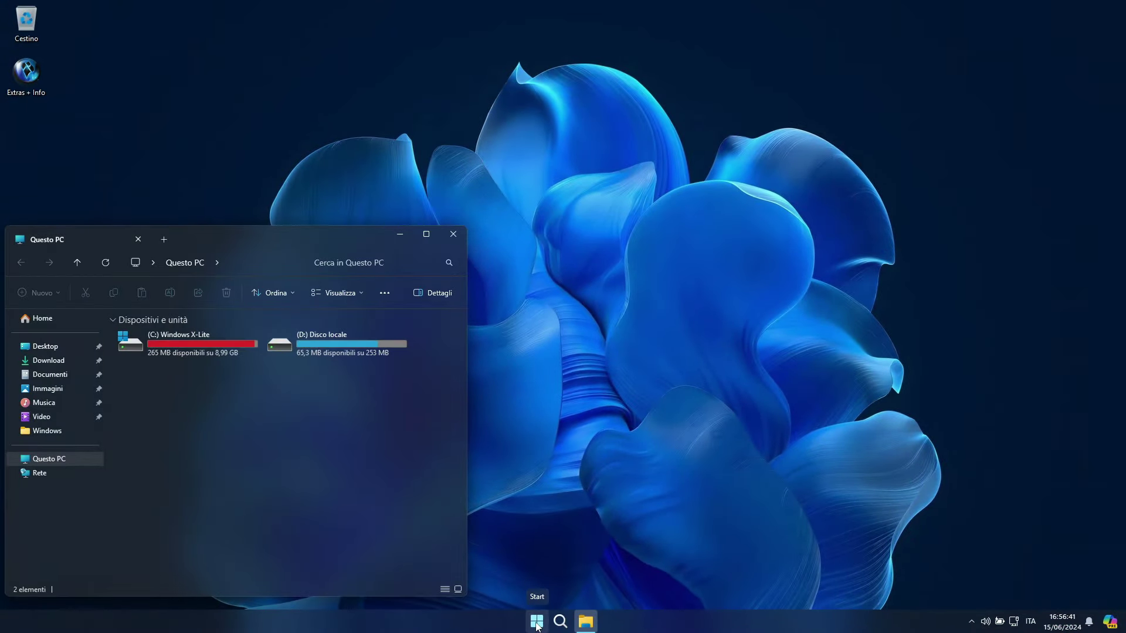
click(538, 623)
click(416, 280)
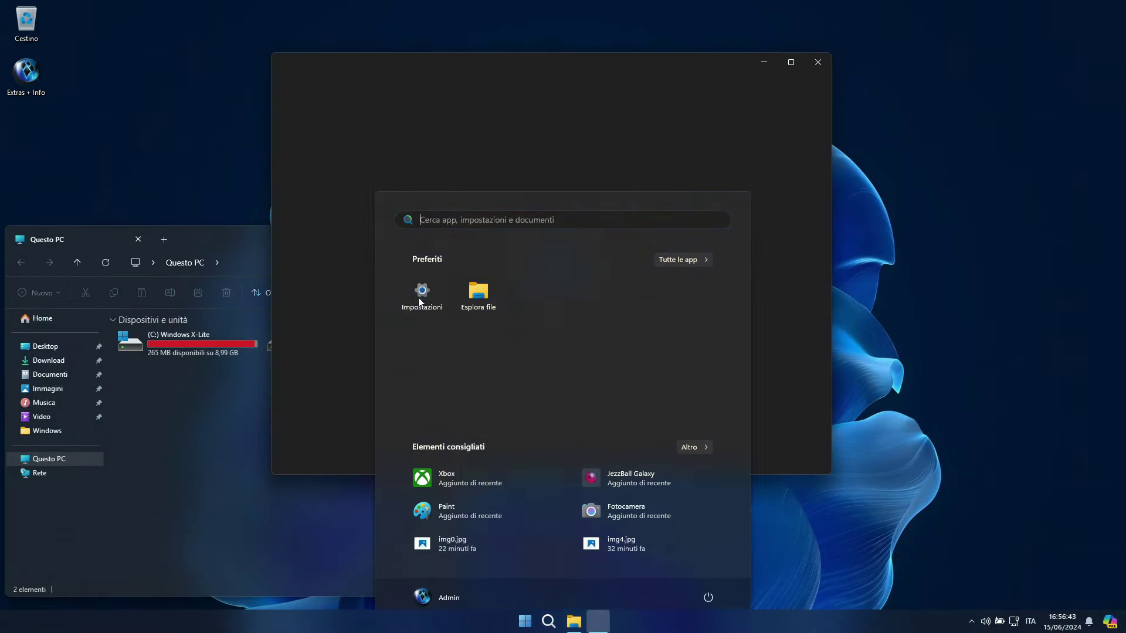
drag(514, 66, 722, 166)
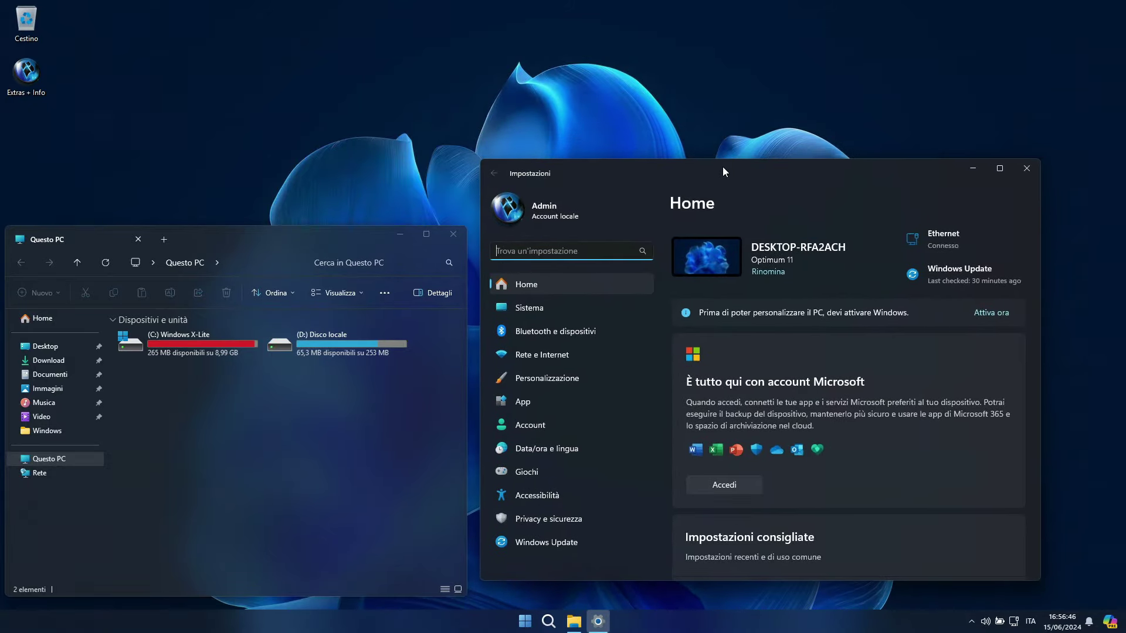
Step: Look through the Sistema, Bluetooth e dispositivi, Rete e Internet, Personalizzazione and App pages in Italian
click(534, 308)
click(572, 334)
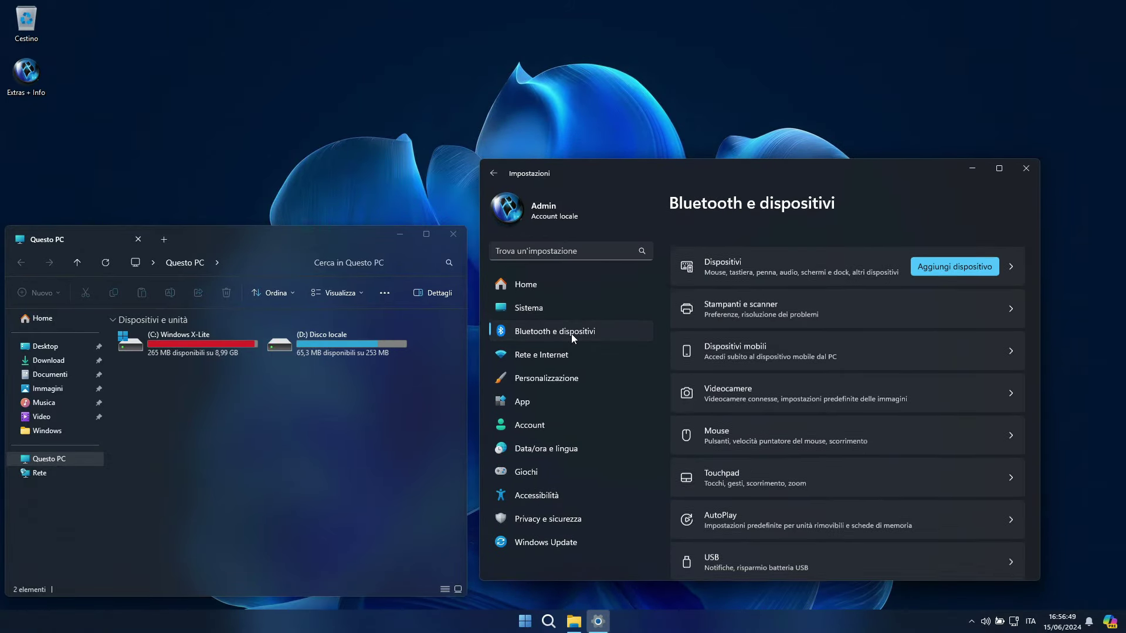
click(605, 353)
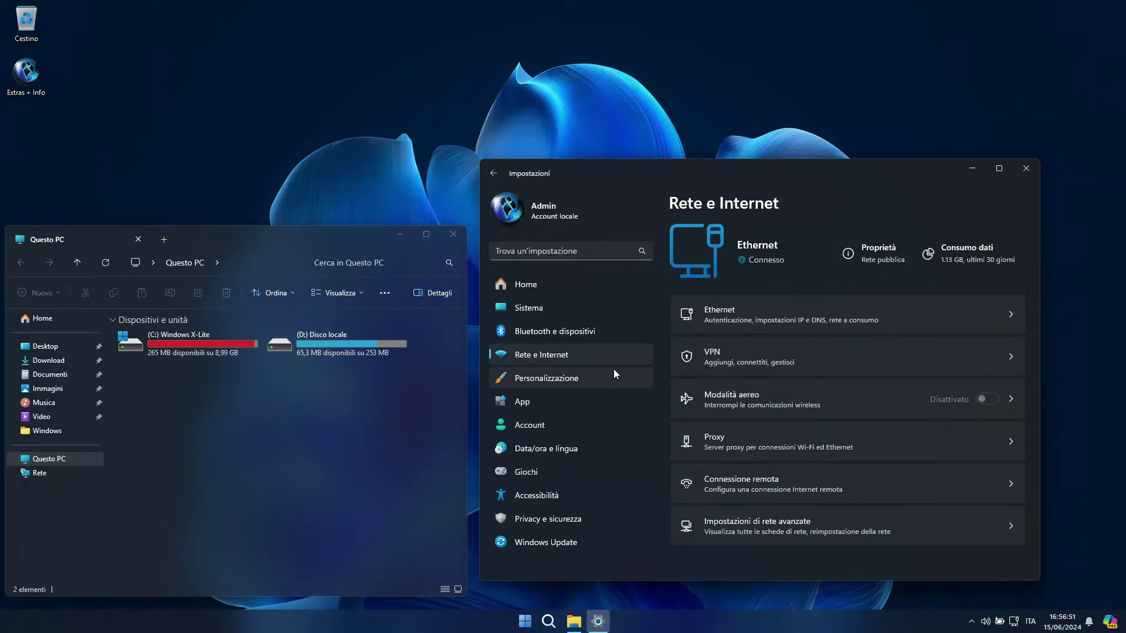
click(616, 379)
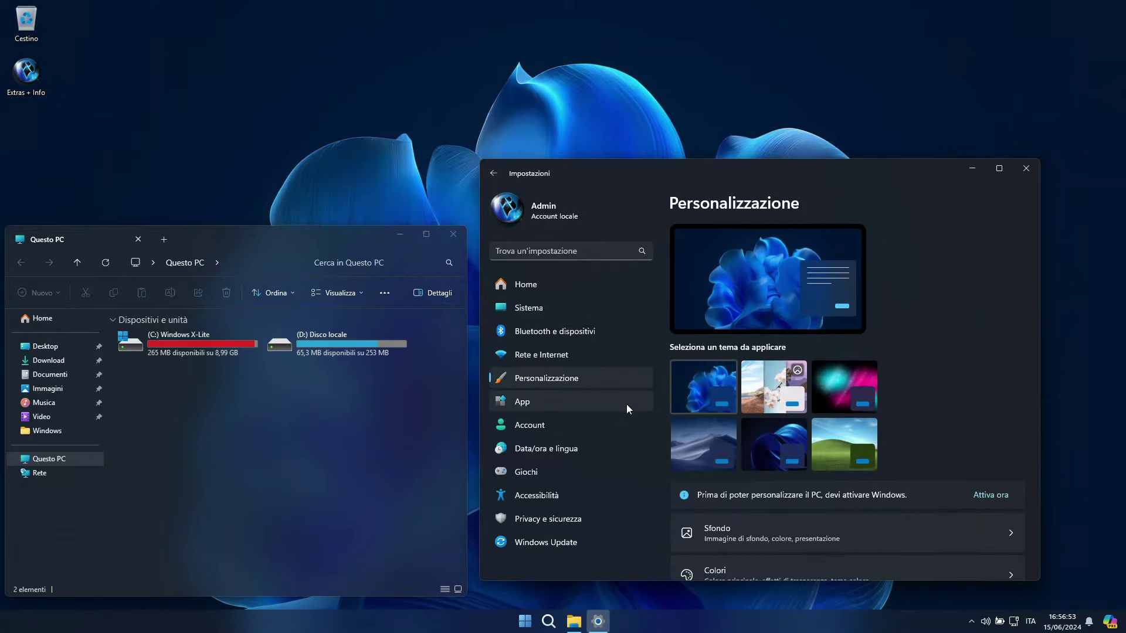
click(626, 405)
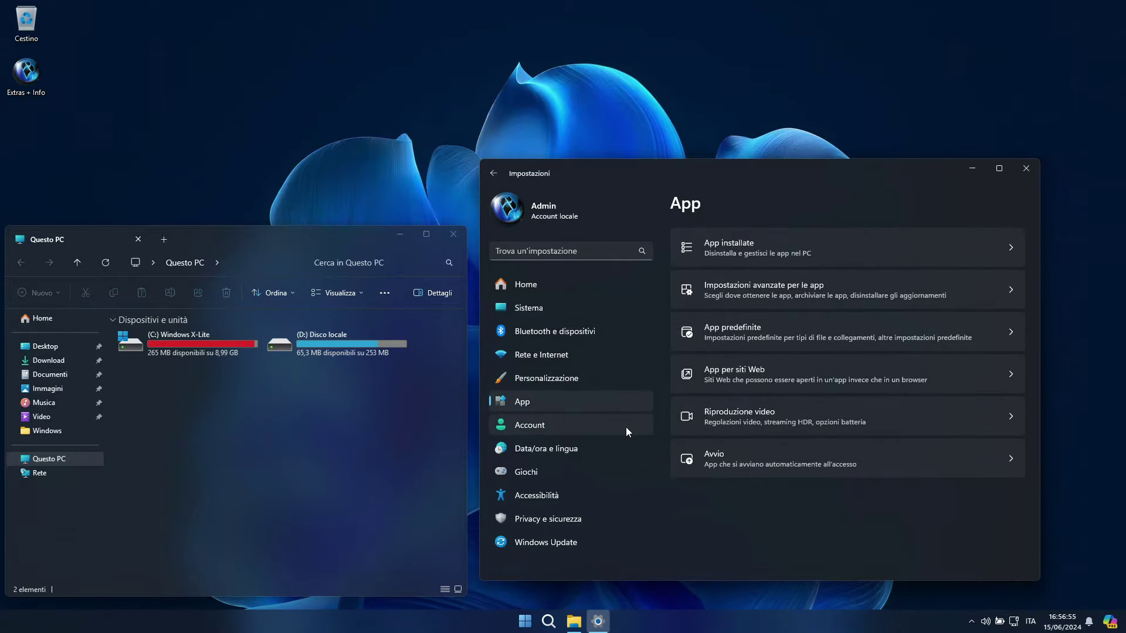